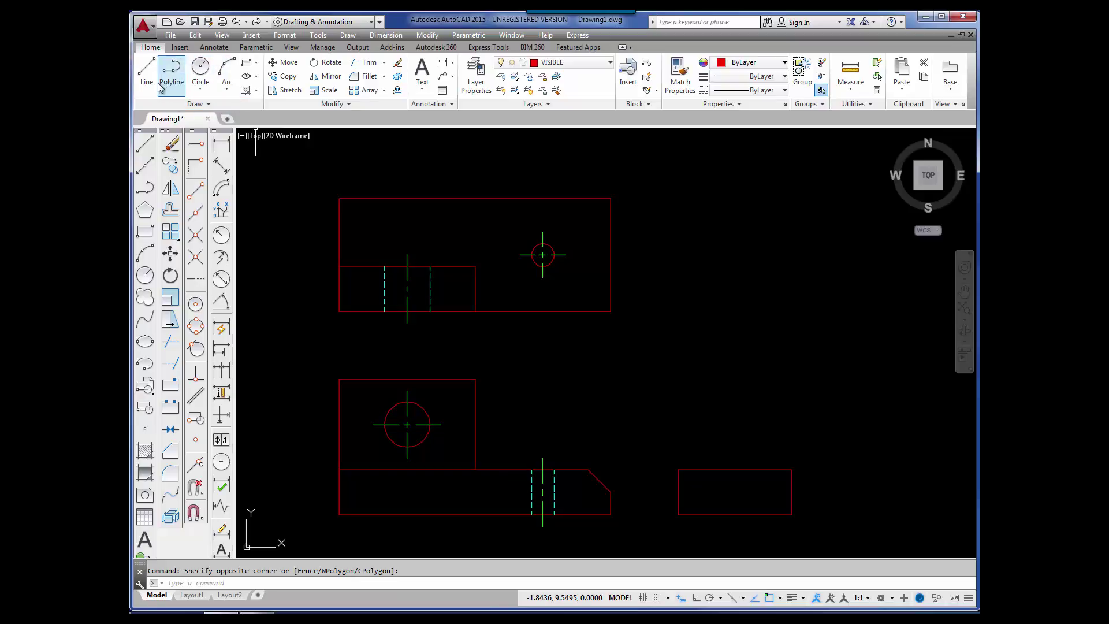
left_click(210, 108)
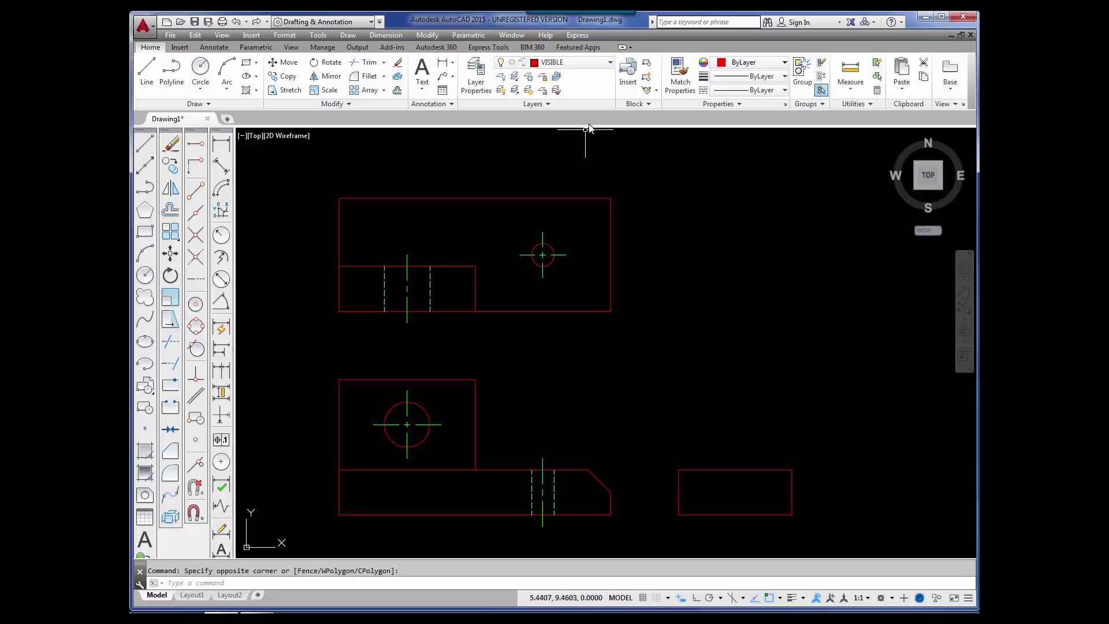
On the LAYOUT layer, draw a vertical construction line through the upper corner of the front view's chamfer.
left_click(610, 62)
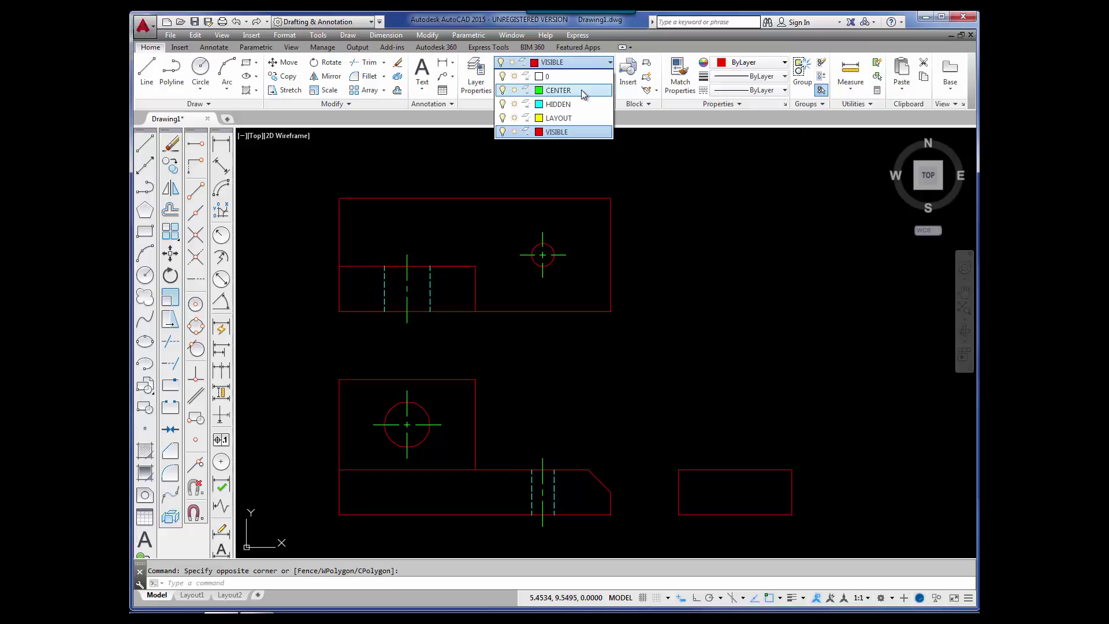
left_click(560, 118)
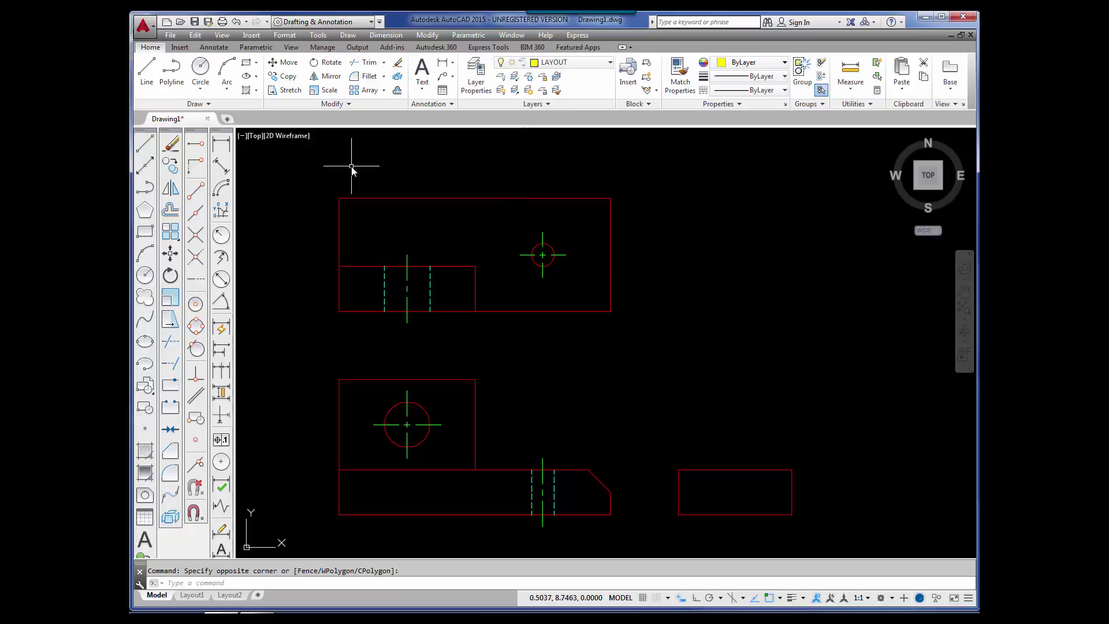
left_click(145, 166)
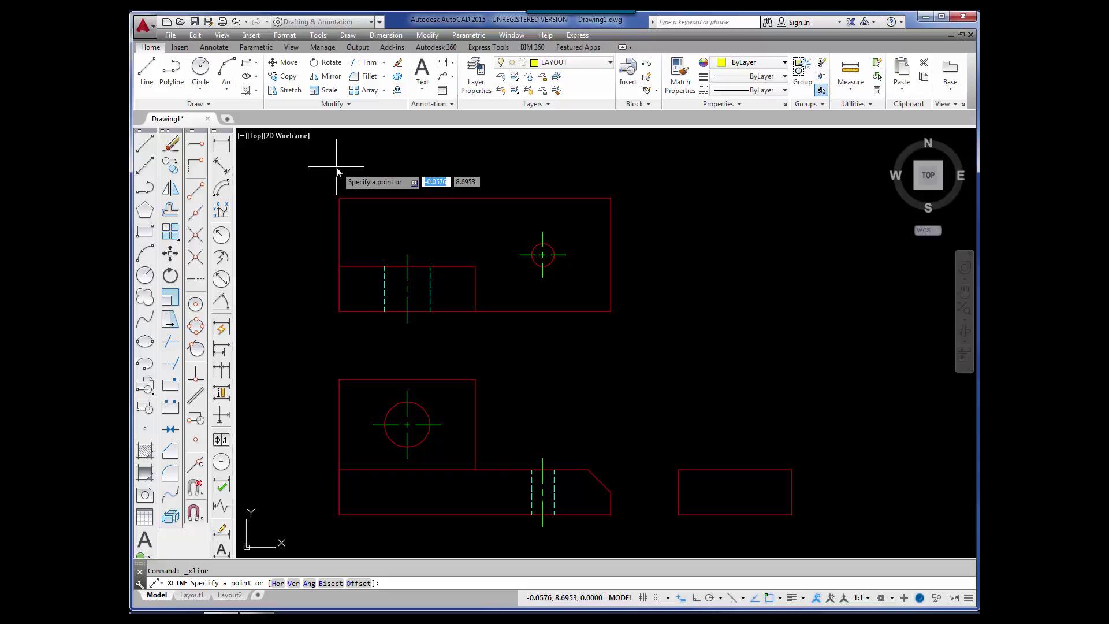
type("V")
key("Return")
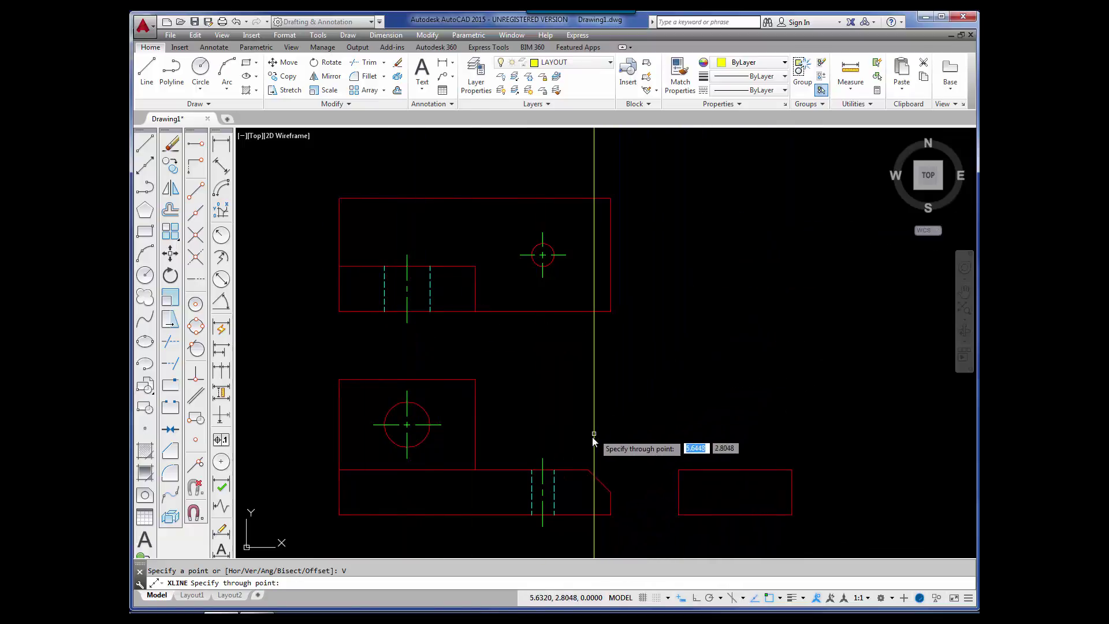
left_click(588, 470)
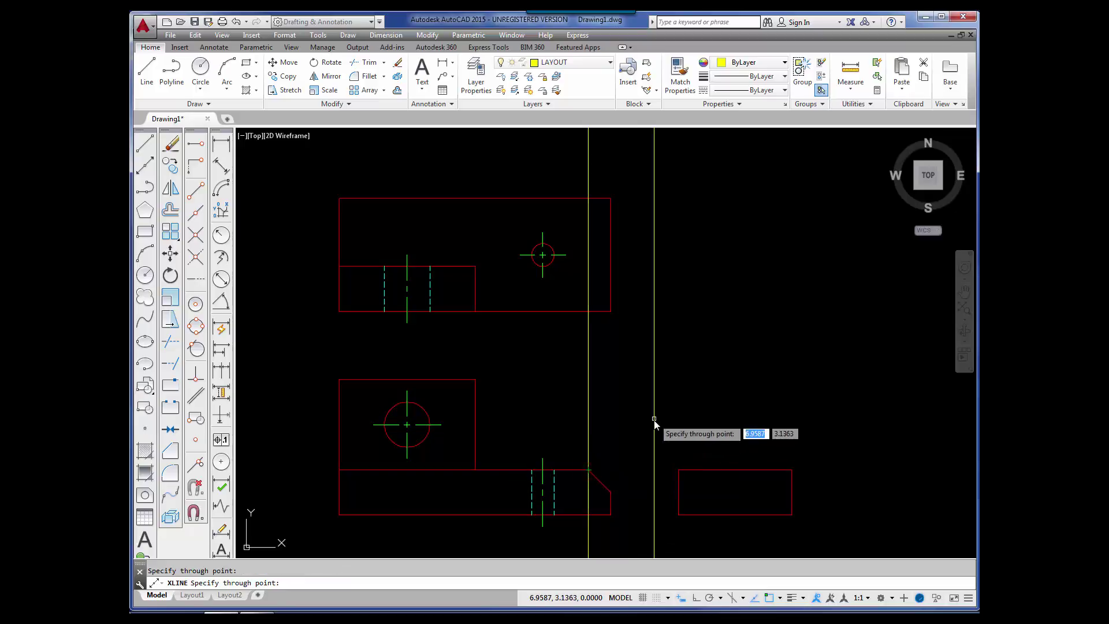
key("Return")
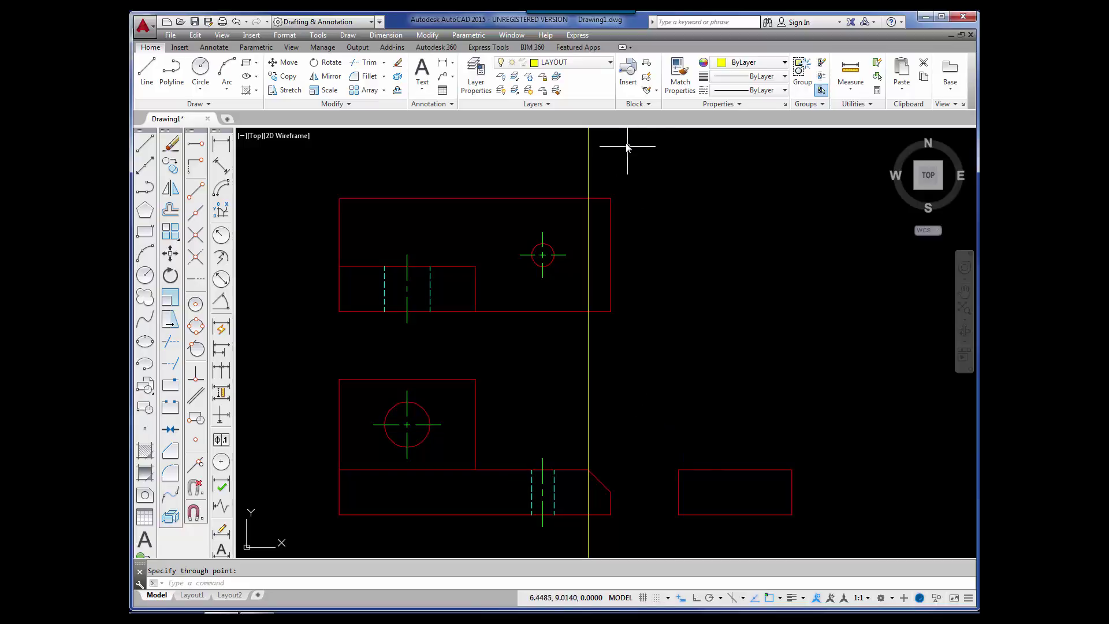
On the VISIBLE layer, draw the chamfer edge in the top view along the construction line, from the lower to the upper outline.
left_click(611, 62)
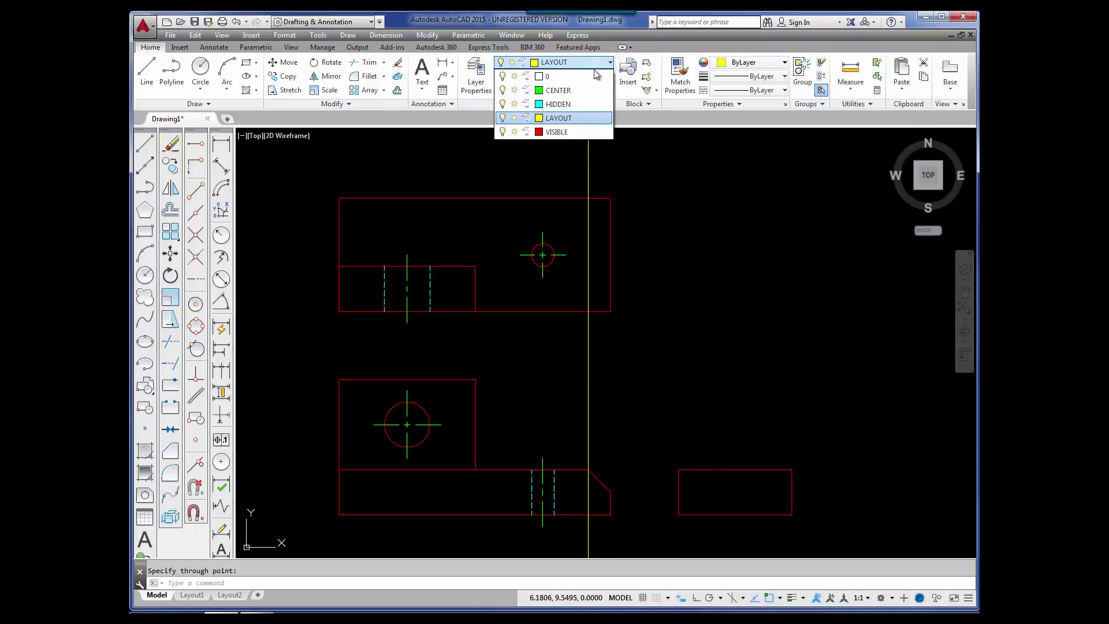
left_click(557, 132)
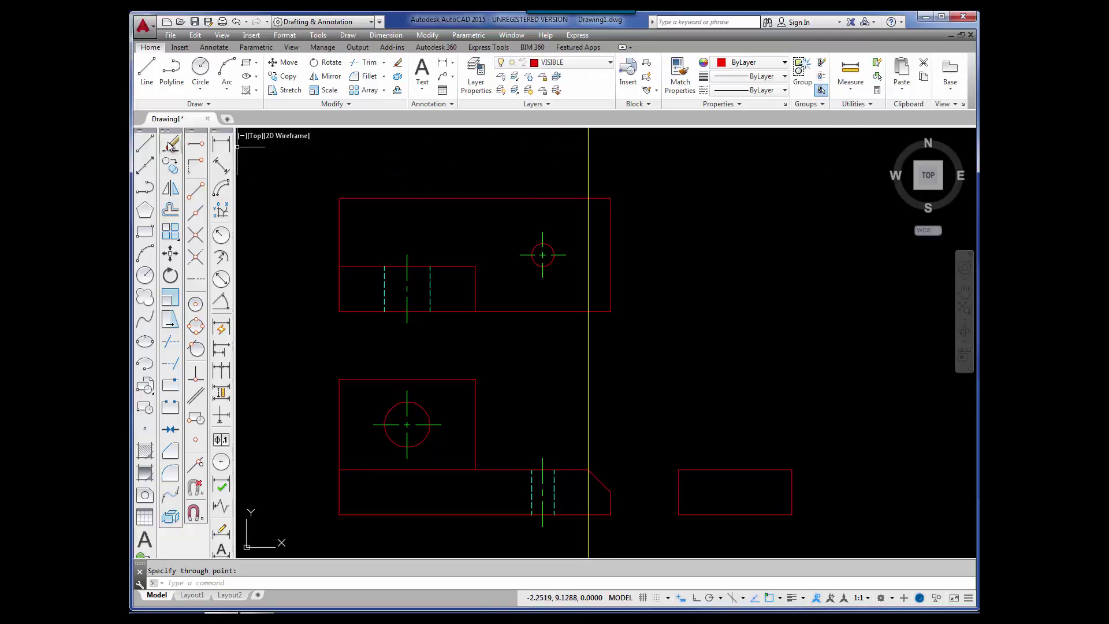
left_click(144, 146)
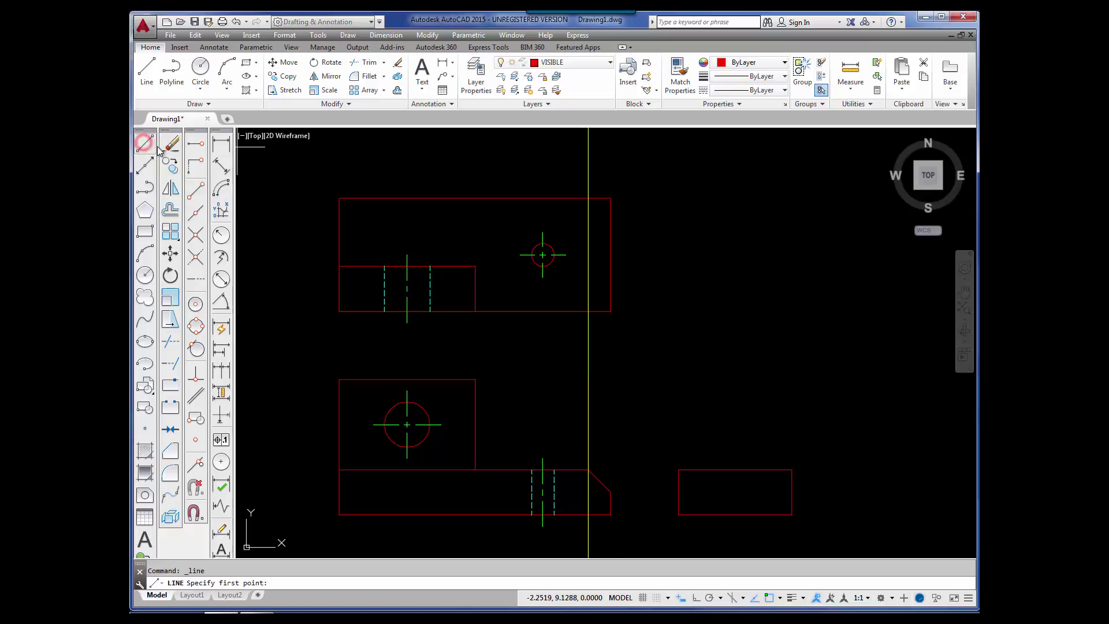
left_click(588, 312)
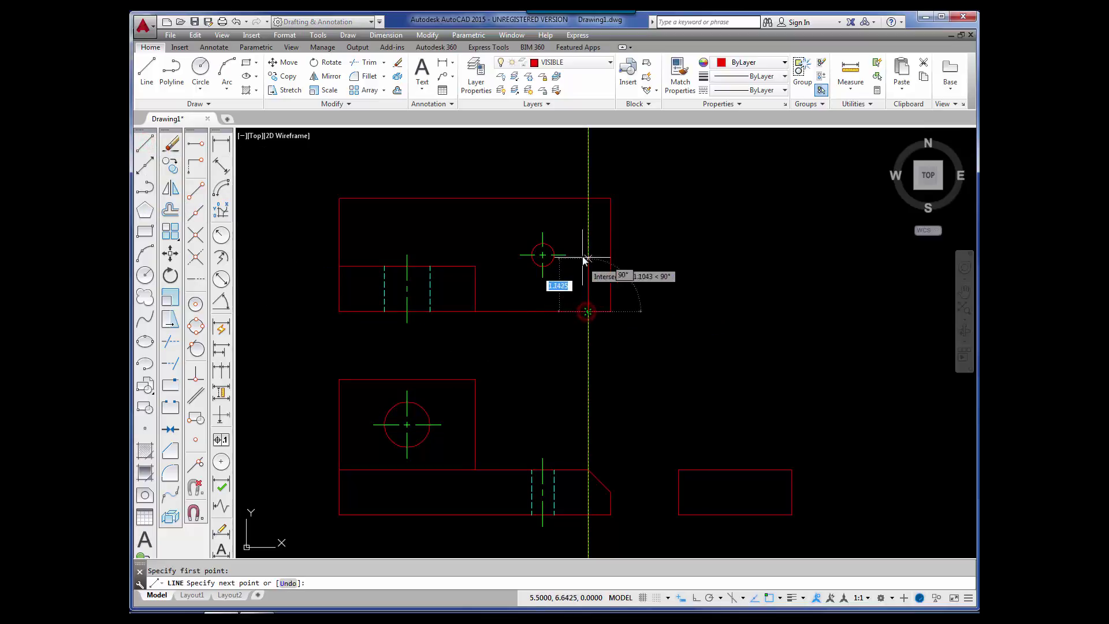
left_click(588, 198)
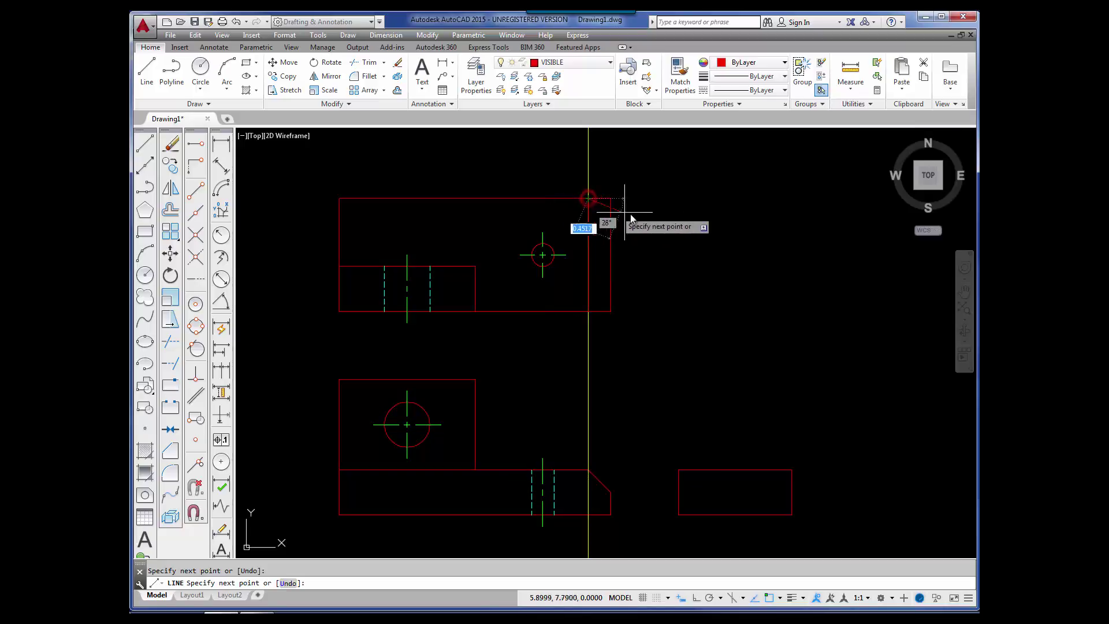
key("Return")
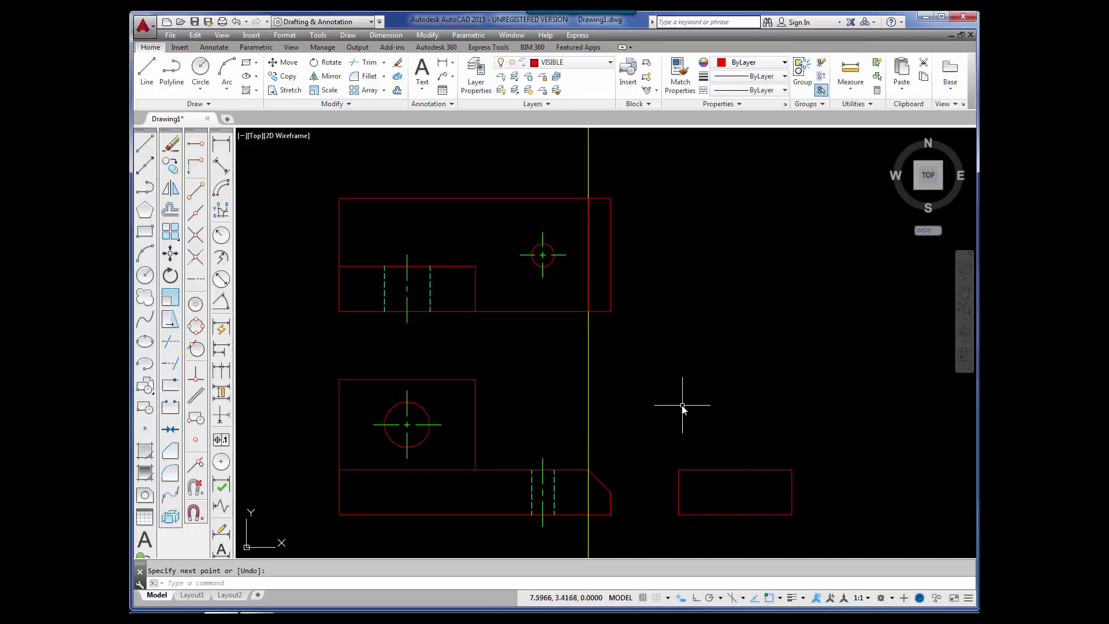
On the LAYOUT layer, draw a horizontal construction line through the lower corner of the front view's chamfer.
left_click(609, 63)
left_click(569, 115)
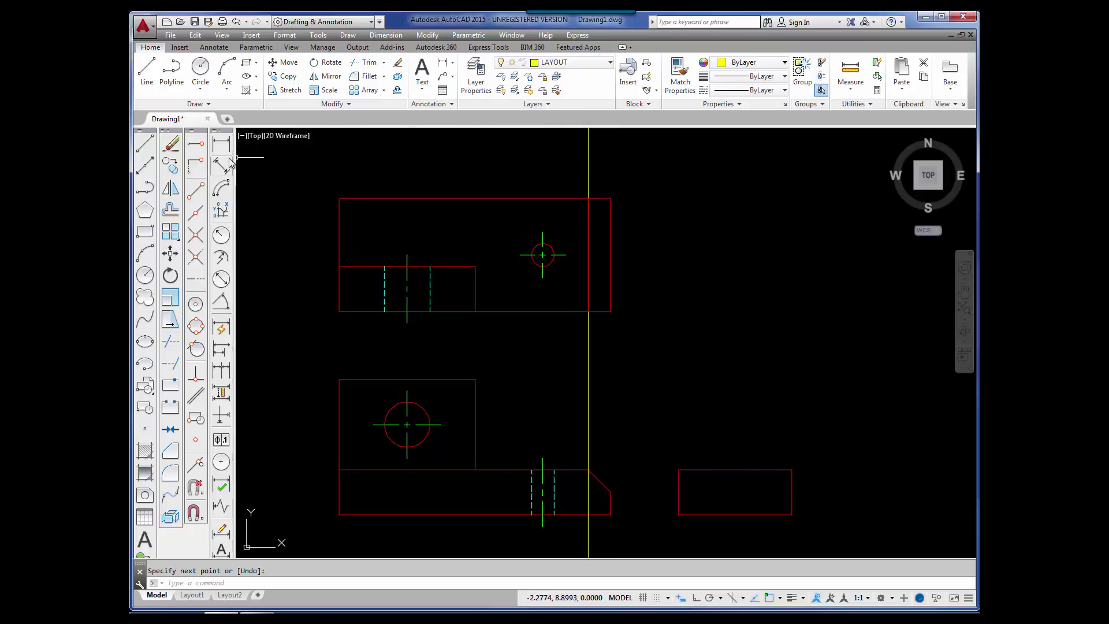
left_click(146, 167)
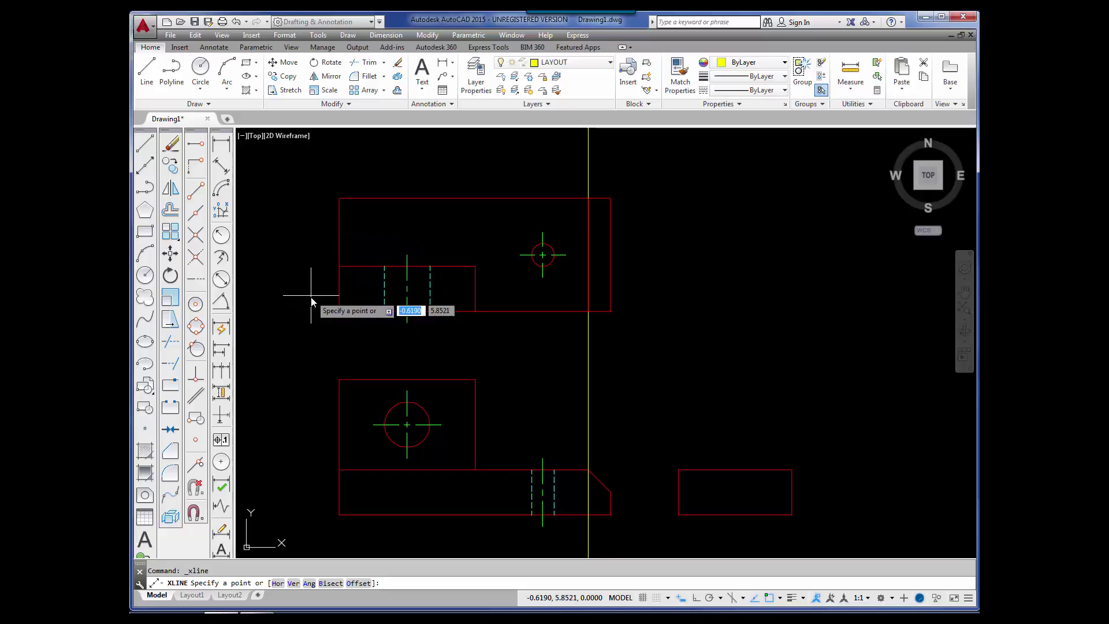
type("H")
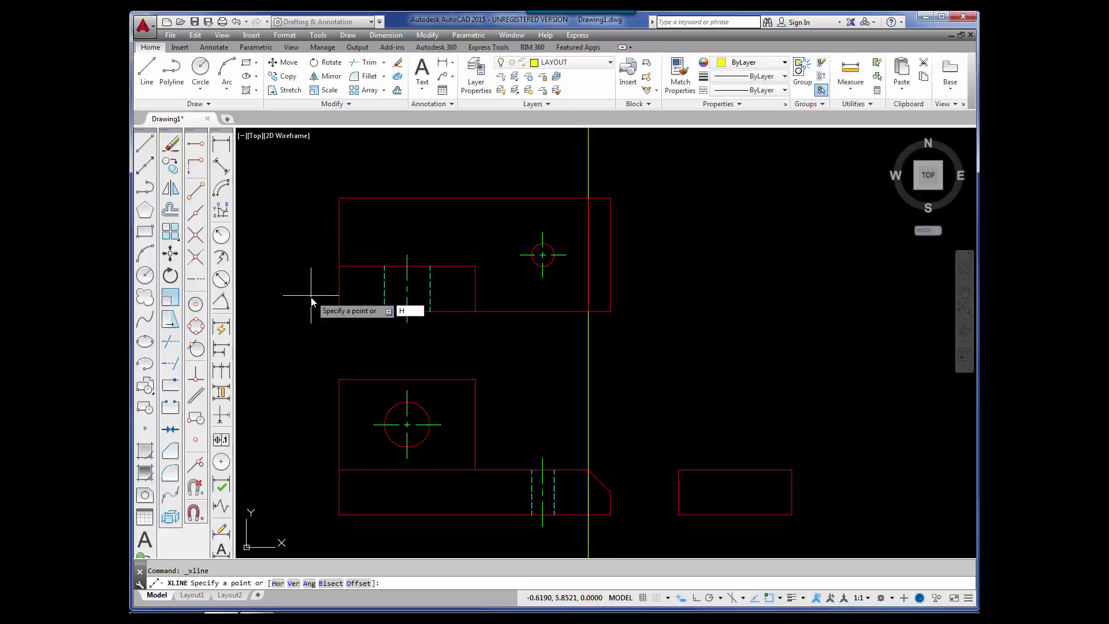
key("Return")
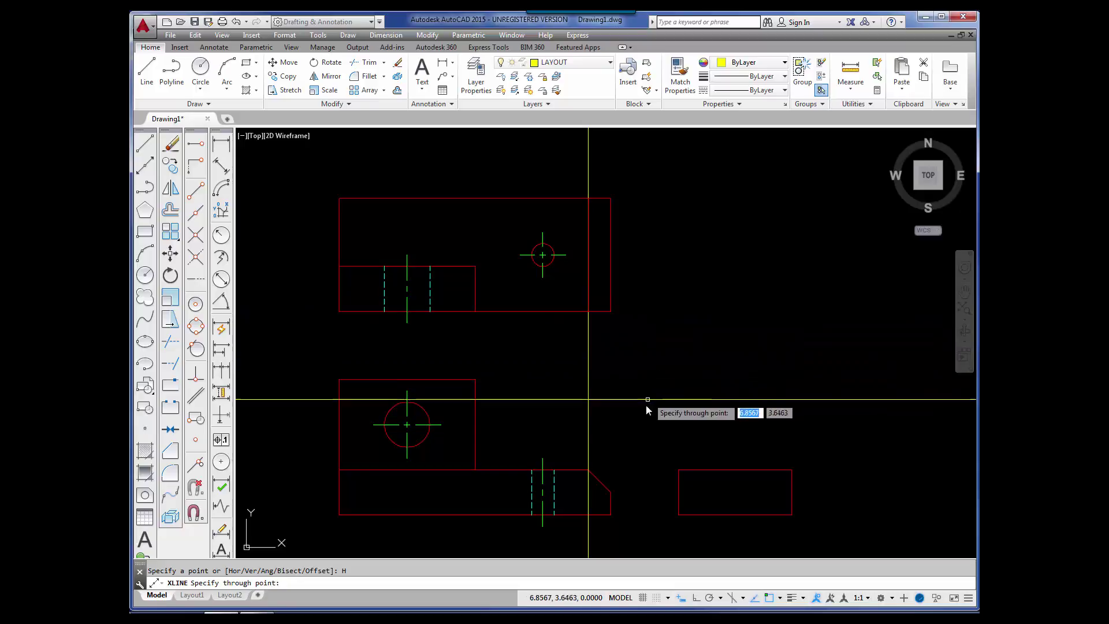
left_click(611, 493)
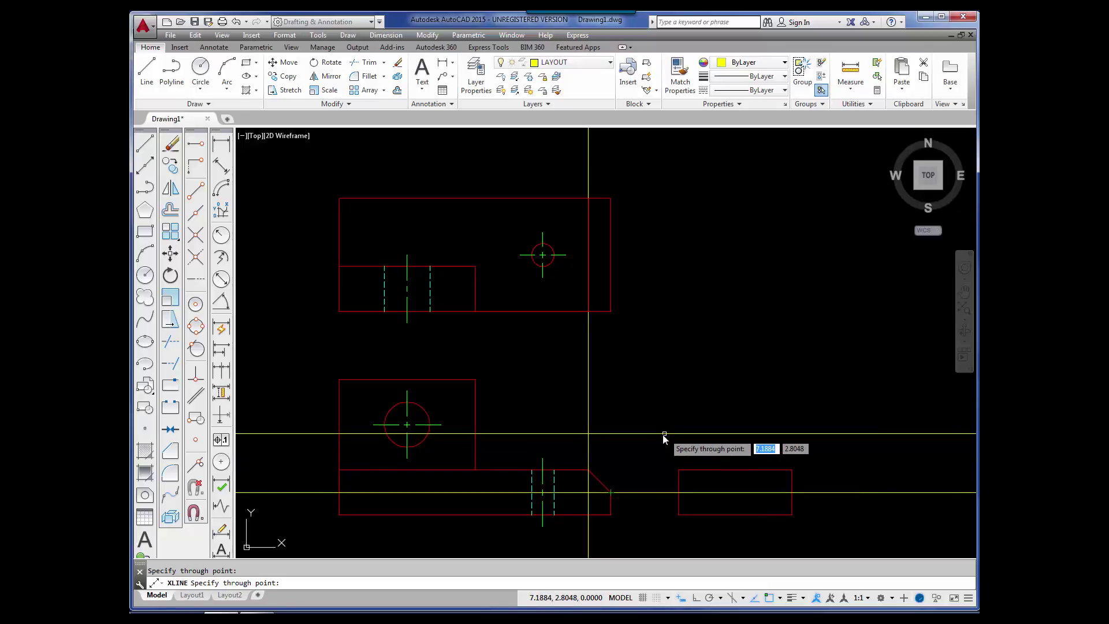
key("Return")
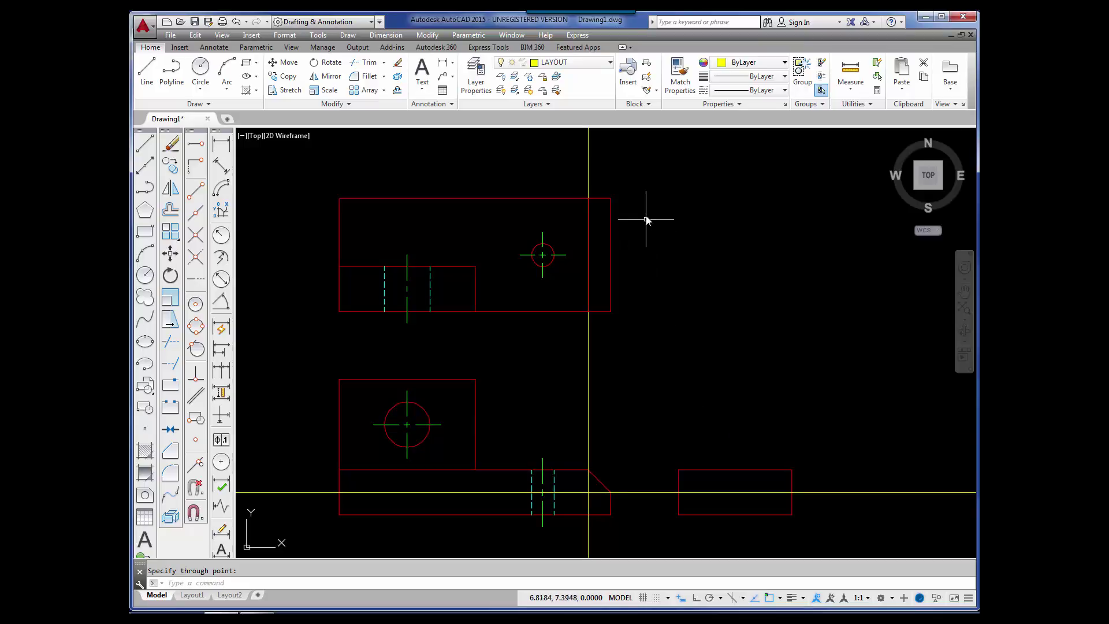
On the VISIBLE layer, draw the chamfer edge across the side view rectangle along the horizontal construction line.
left_click(609, 62)
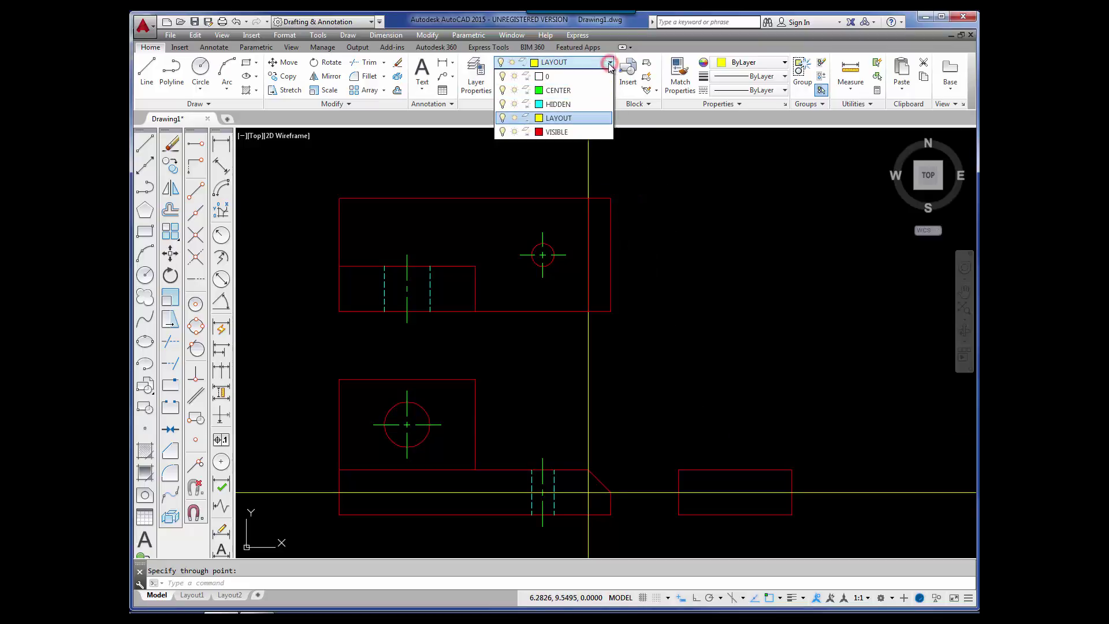
left_click(571, 132)
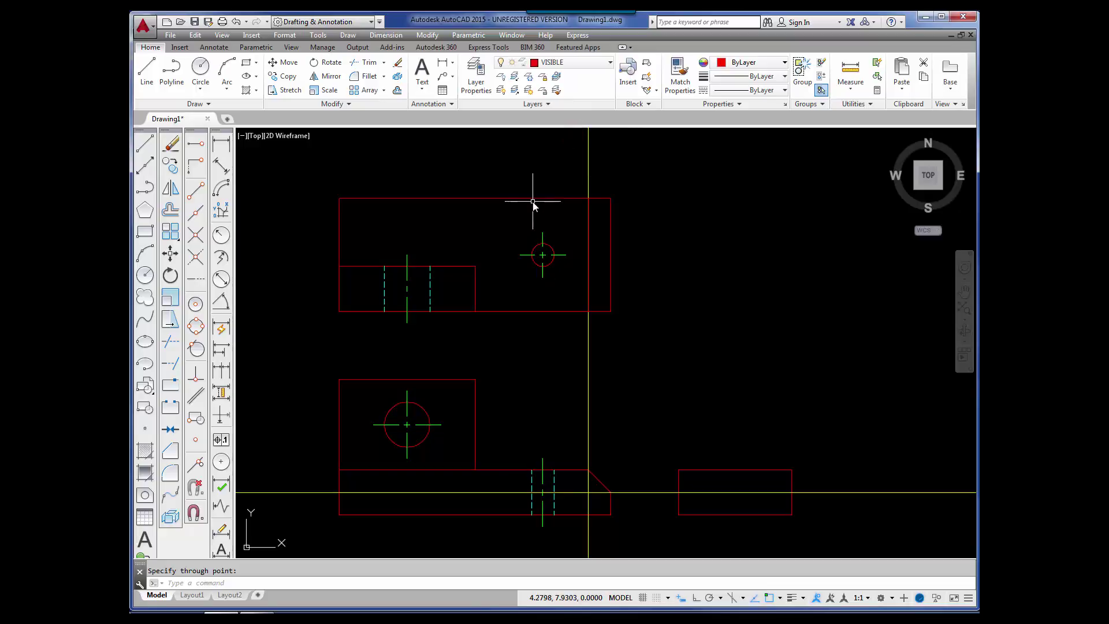
left_click(146, 146)
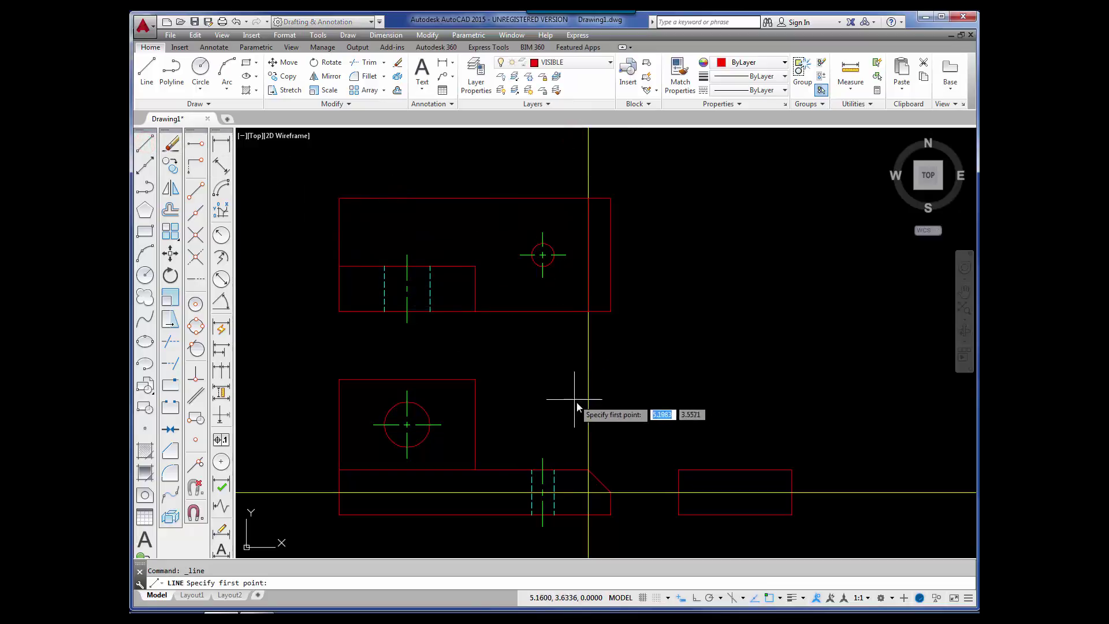
left_click(679, 494)
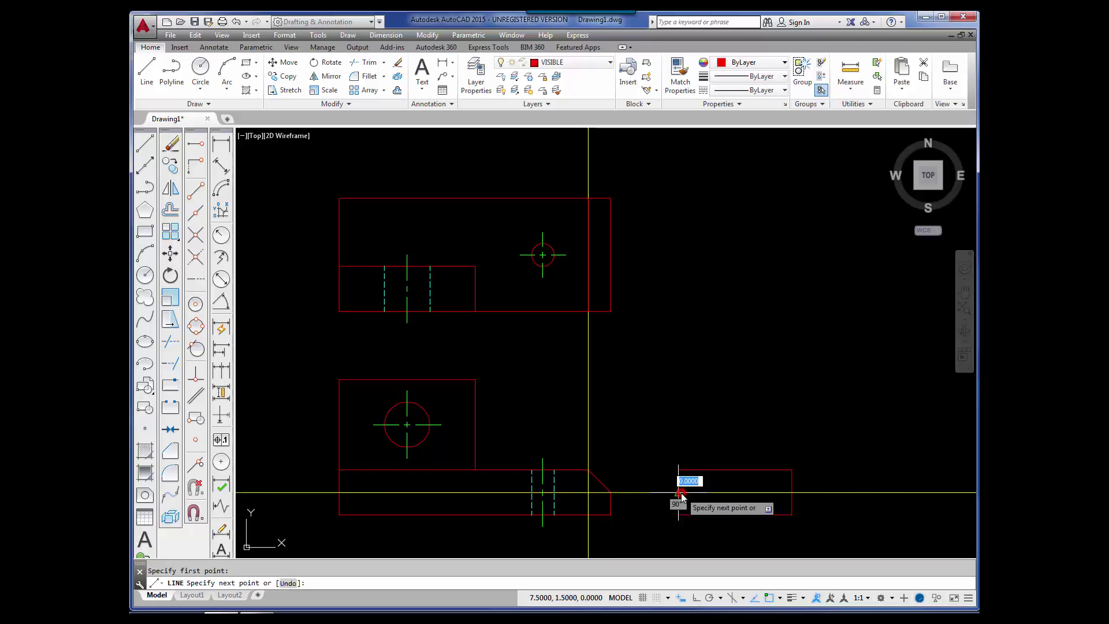
left_click(793, 492)
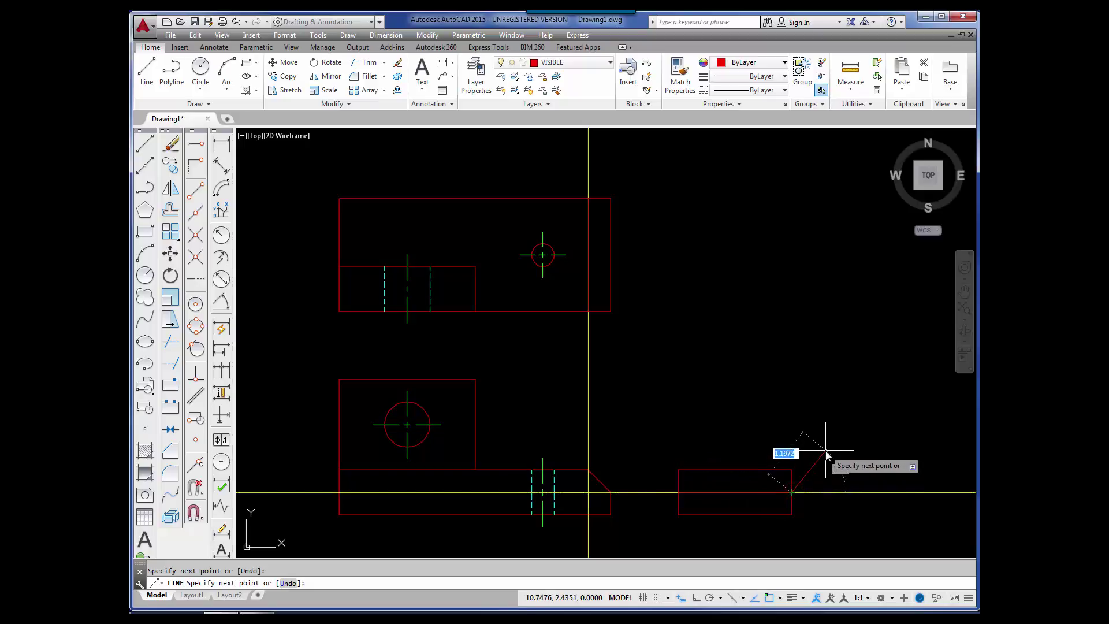
key("Return")
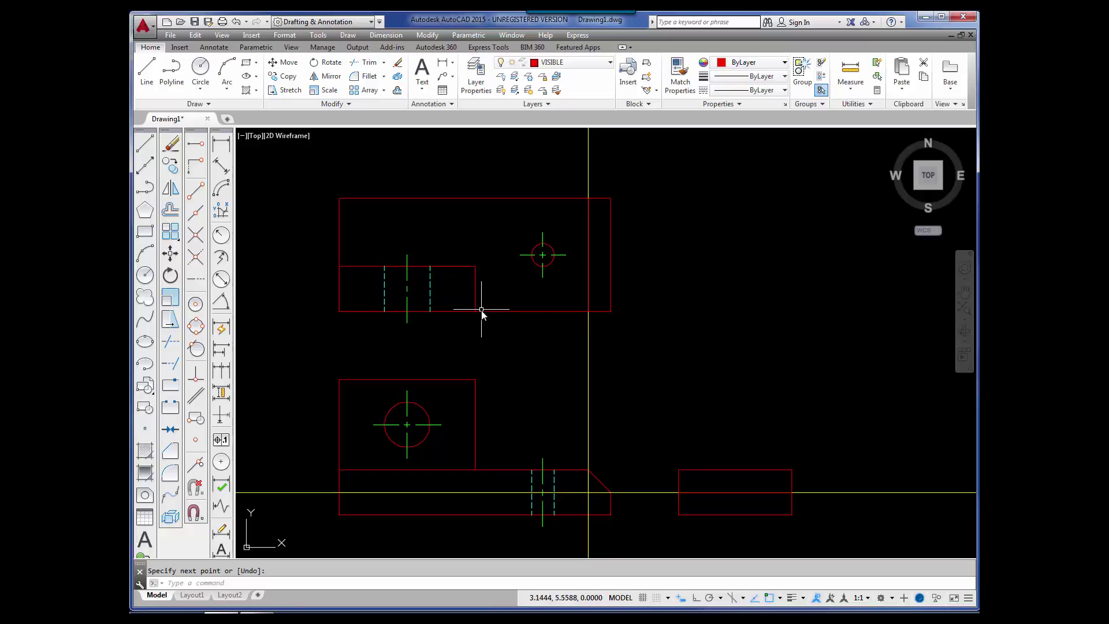
On the LAYOUT layer, draw a horizontal construction line through the upper-right corner of the top view.
left_click(477, 266)
left_click(610, 61)
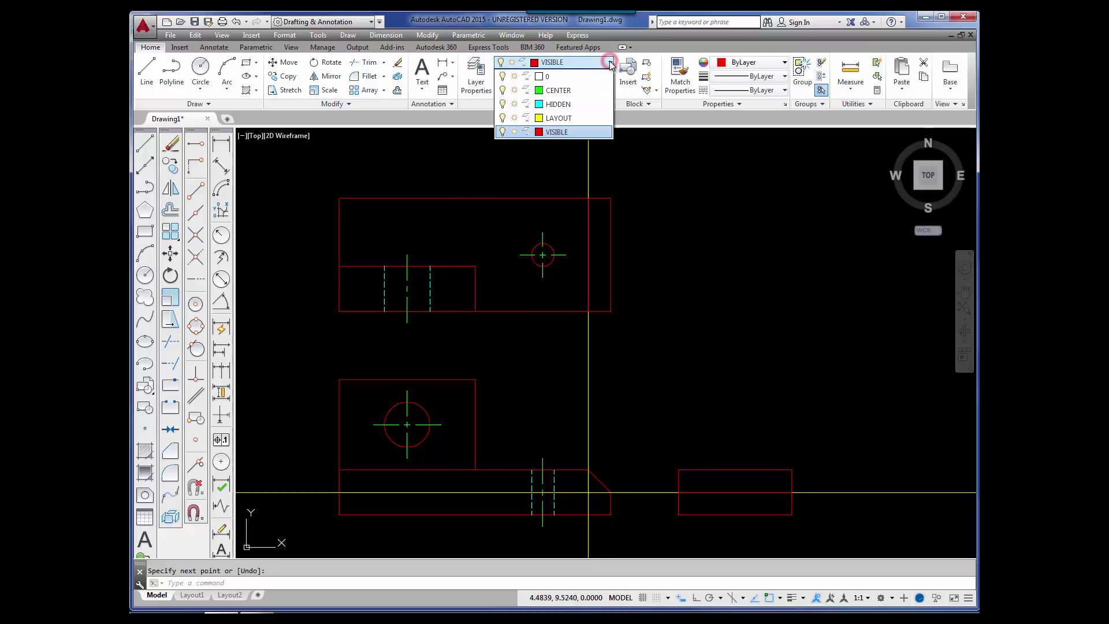
left_click(568, 118)
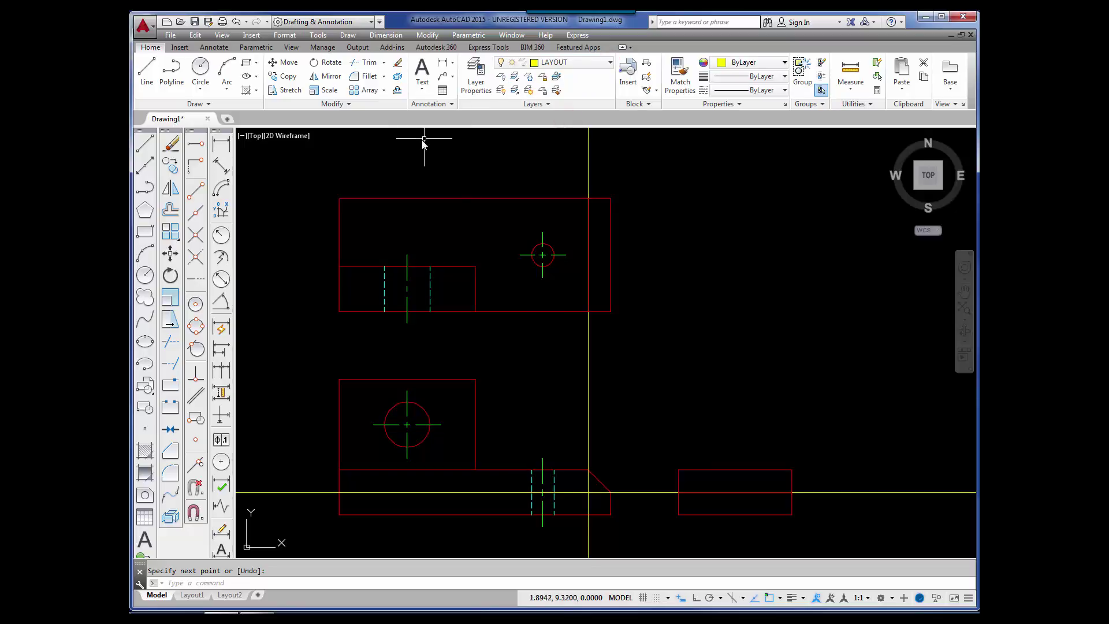
left_click(144, 165)
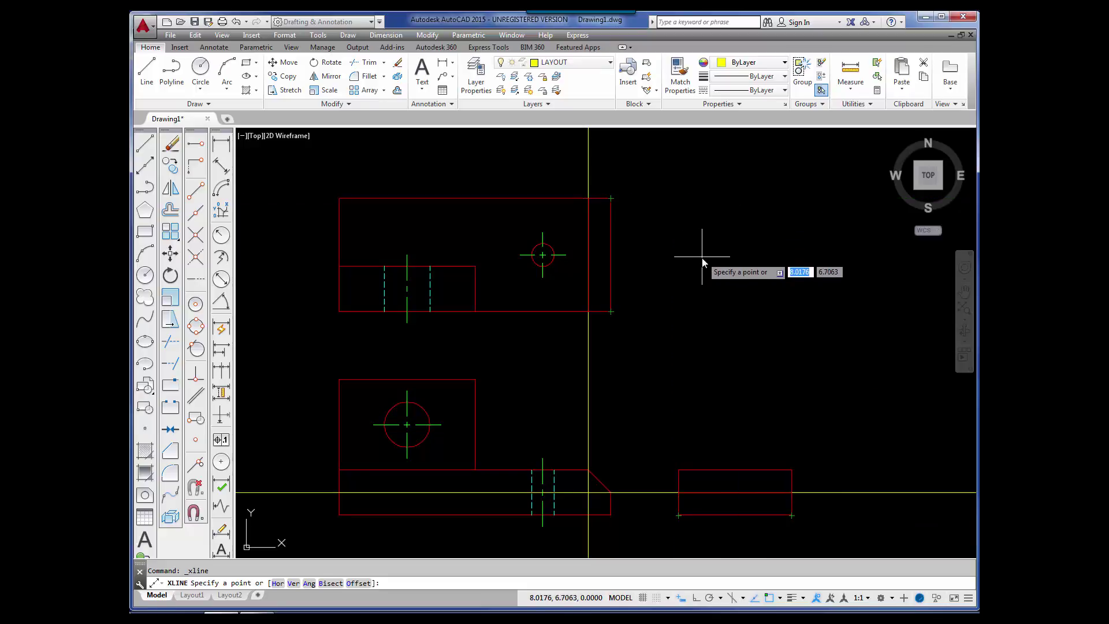
type("H")
key("Return")
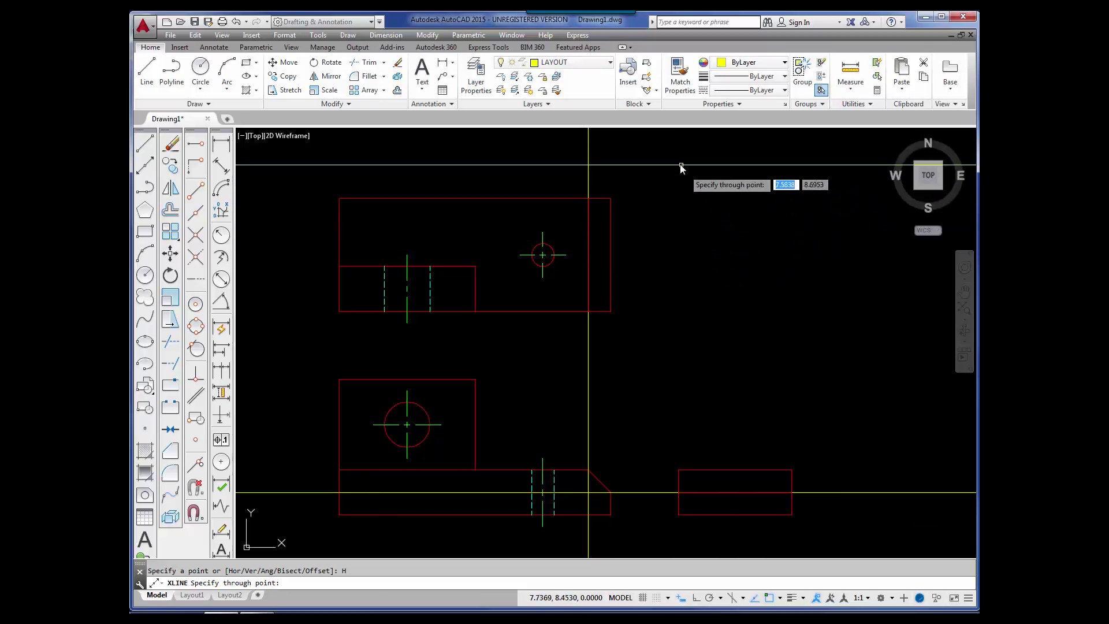
left_click(611, 199)
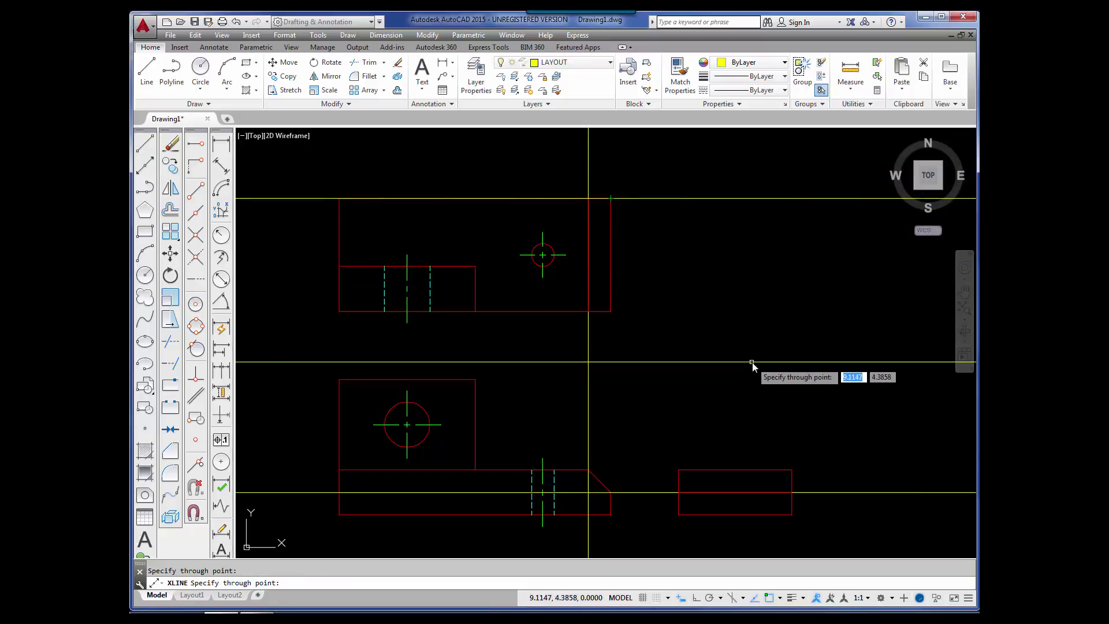
key("Return")
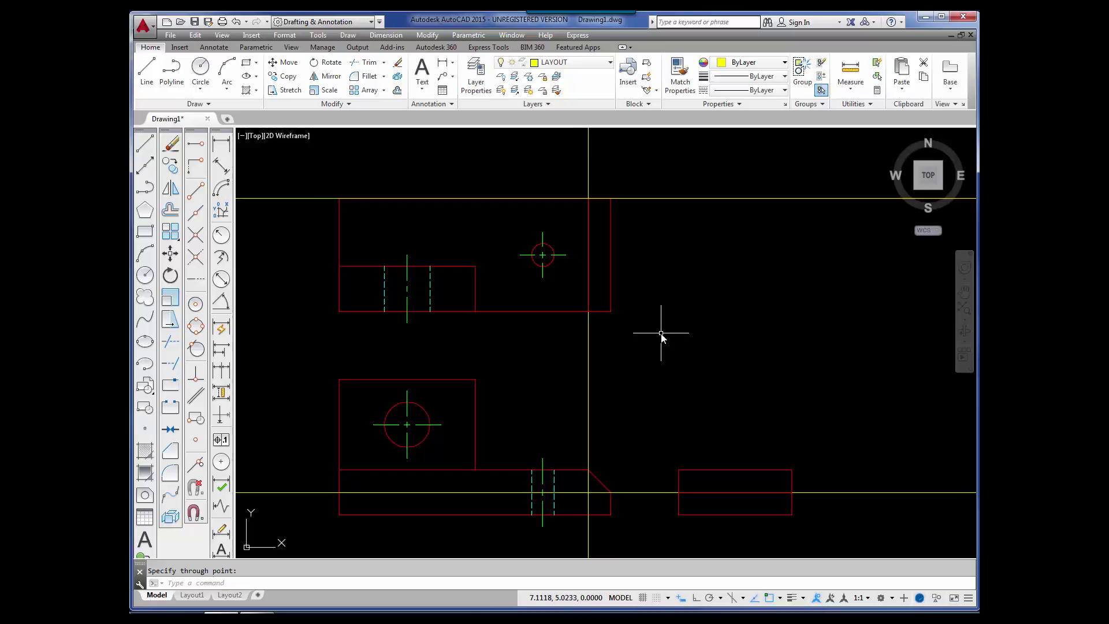
Draw a vertical construction line through the upper-right corner of the side view rectangle.
key("Return")
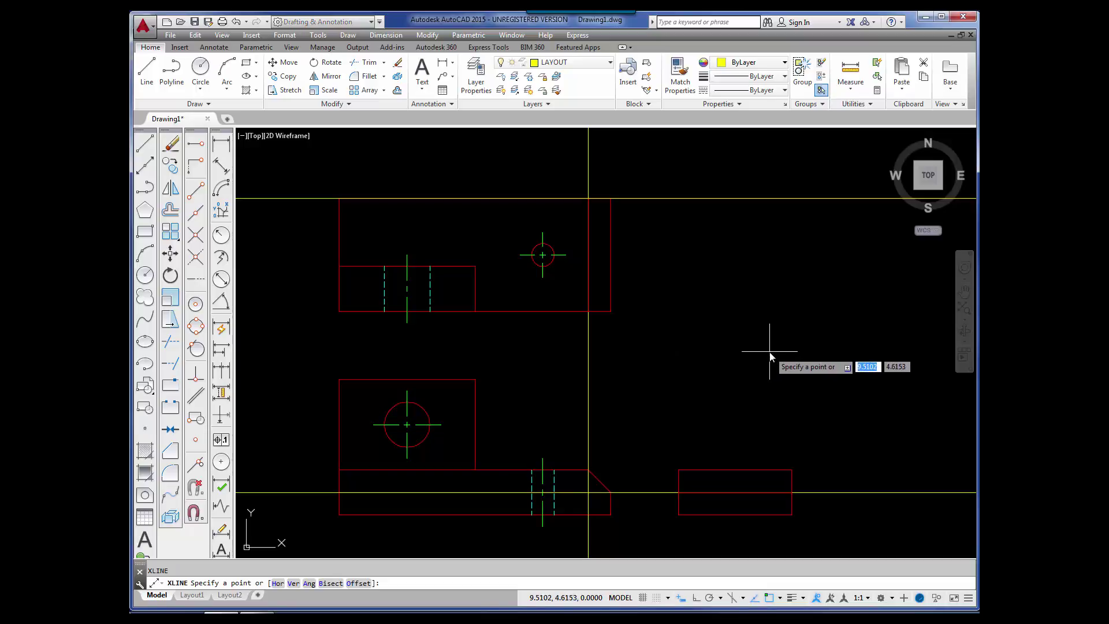
type("V")
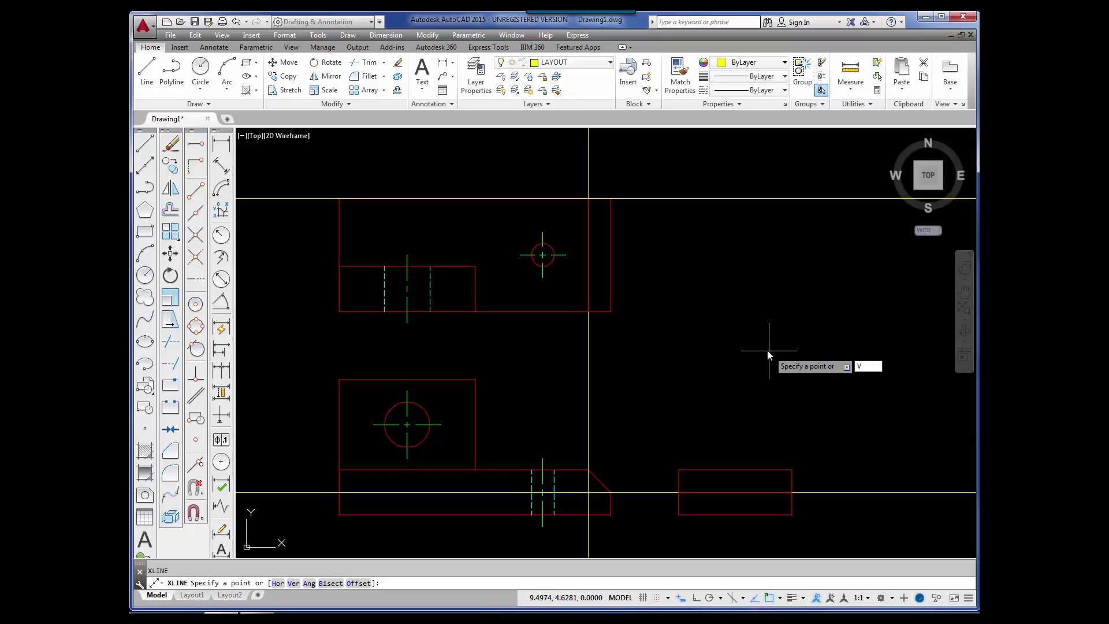
key("Return")
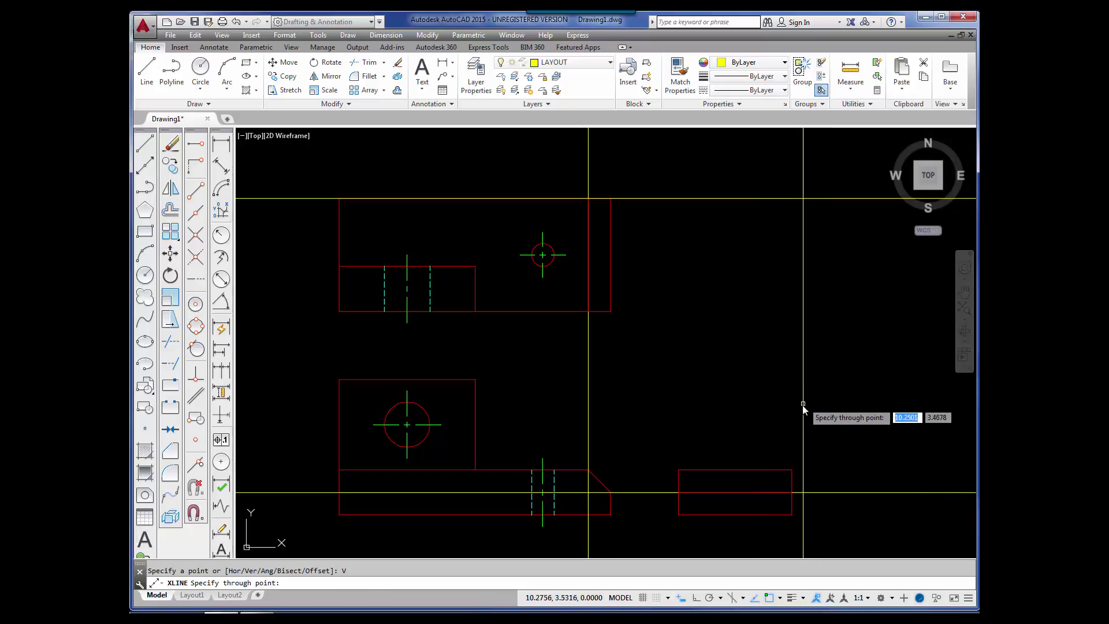
left_click(792, 472)
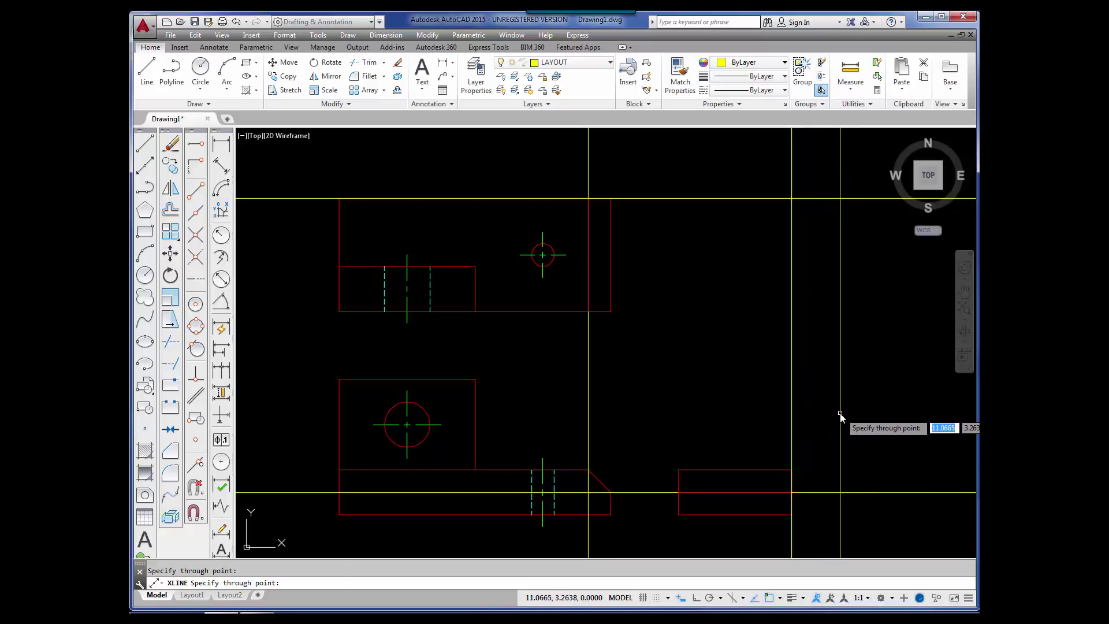
Draw a 45-degree construction line through the intersection of the top view's upper horizontal and the side view's right-hand vertical construction lines.
key("Return")
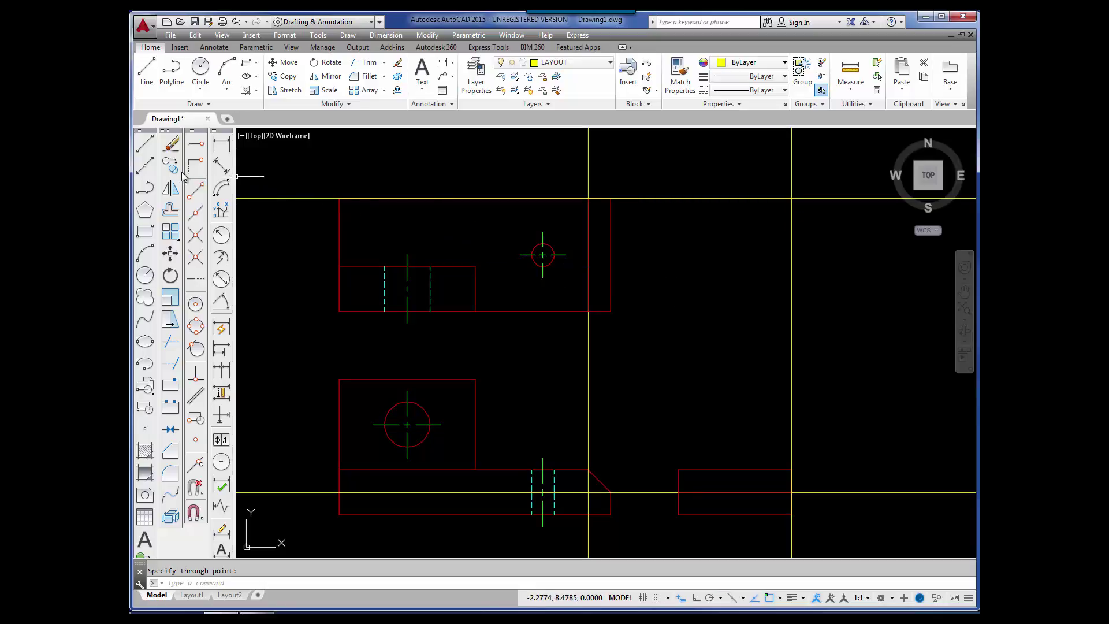
left_click(145, 166)
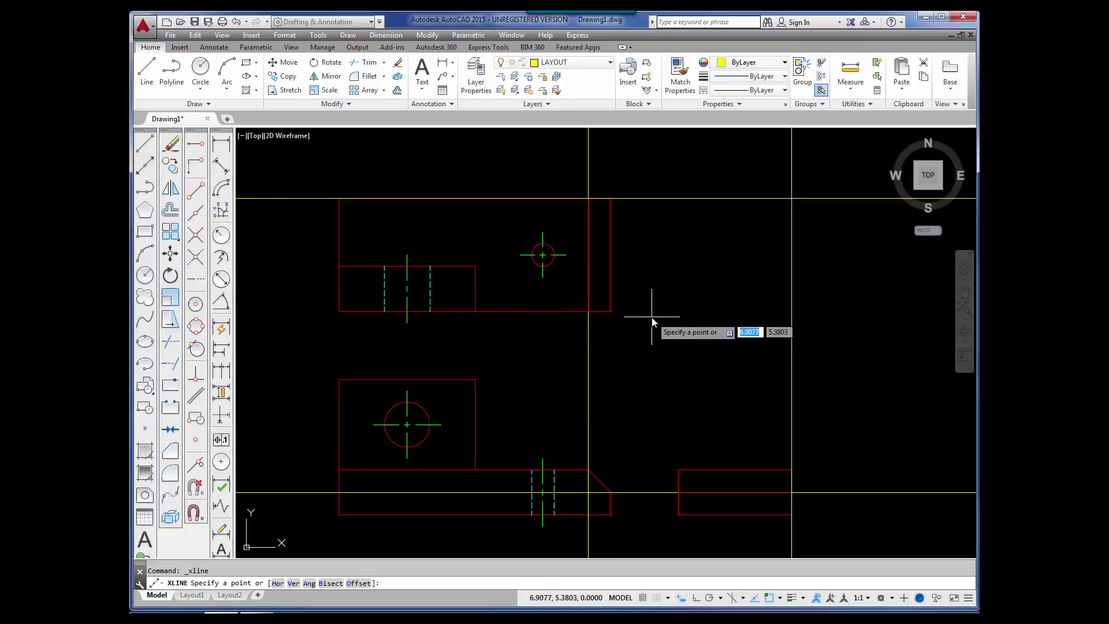
type("A")
key("Return")
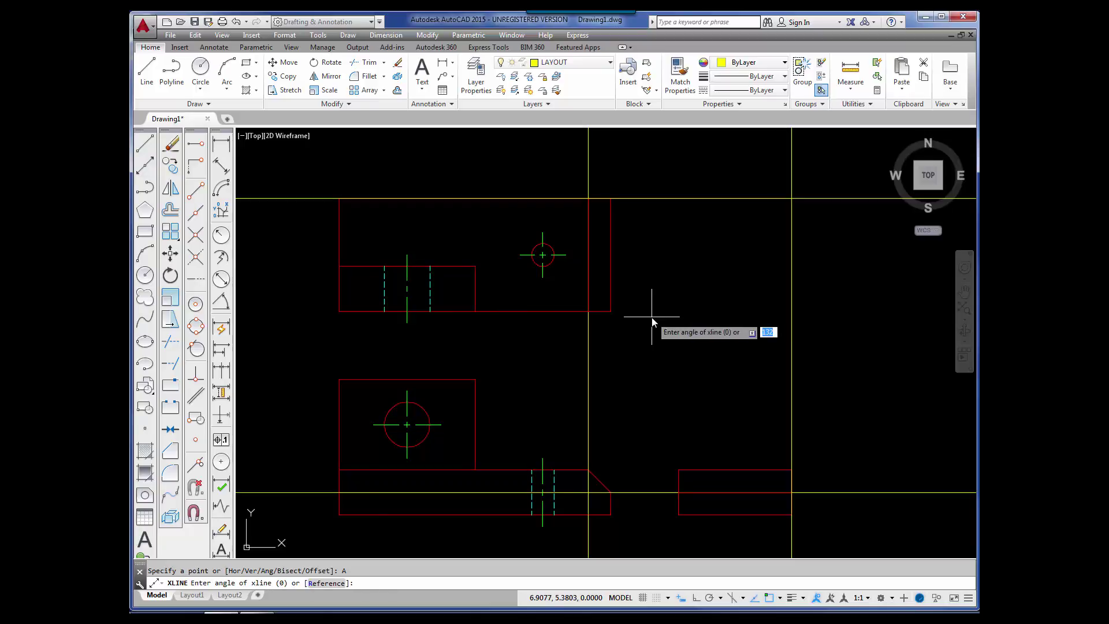
type("45")
key("Return")
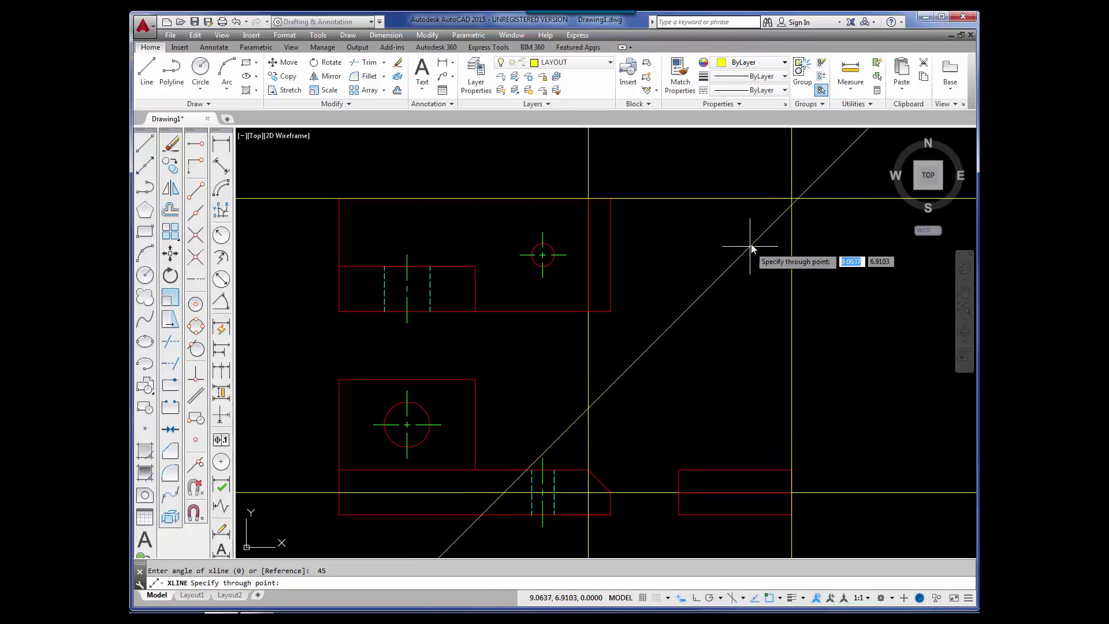
left_click(792, 199)
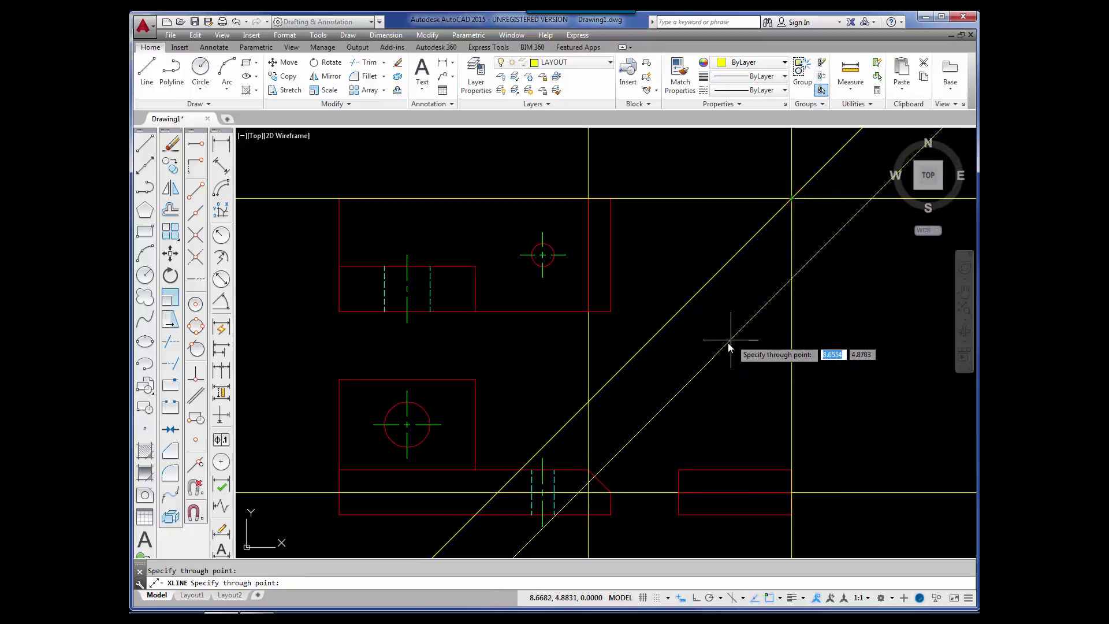
key("Return")
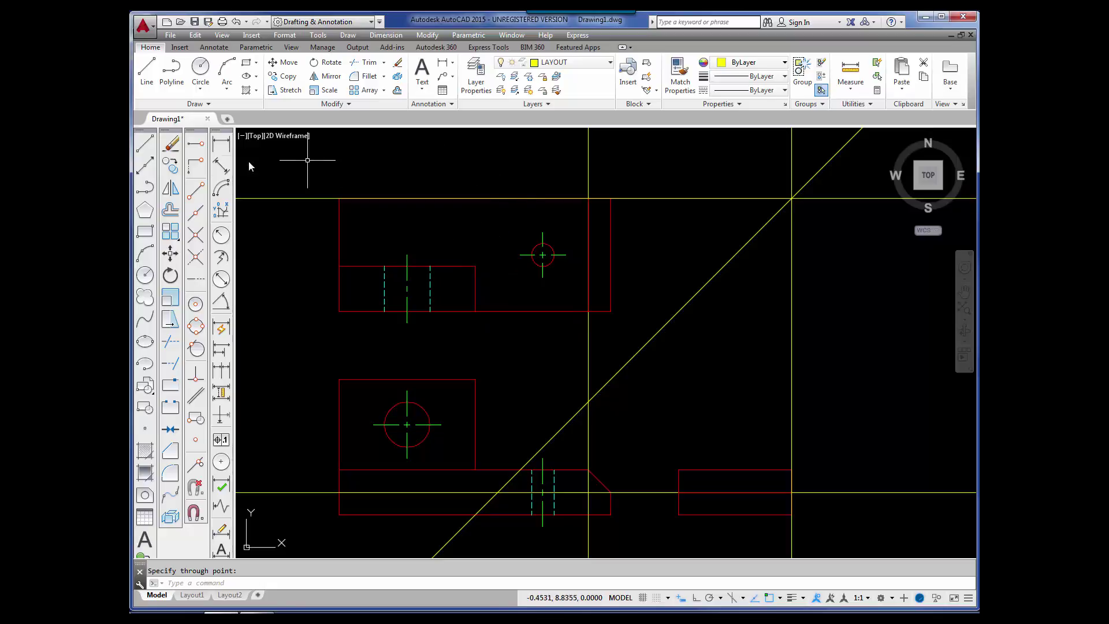
Draw horizontal construction lines through the upper-right and lower-right corners of the small block in the top view.
left_click(145, 166)
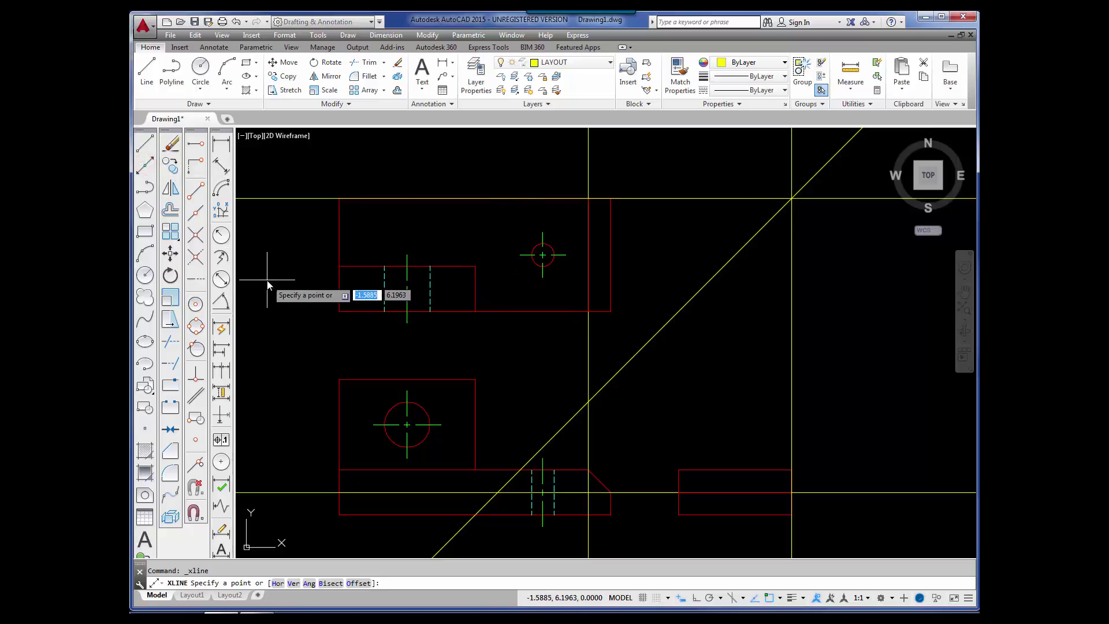
type("H")
key("Return")
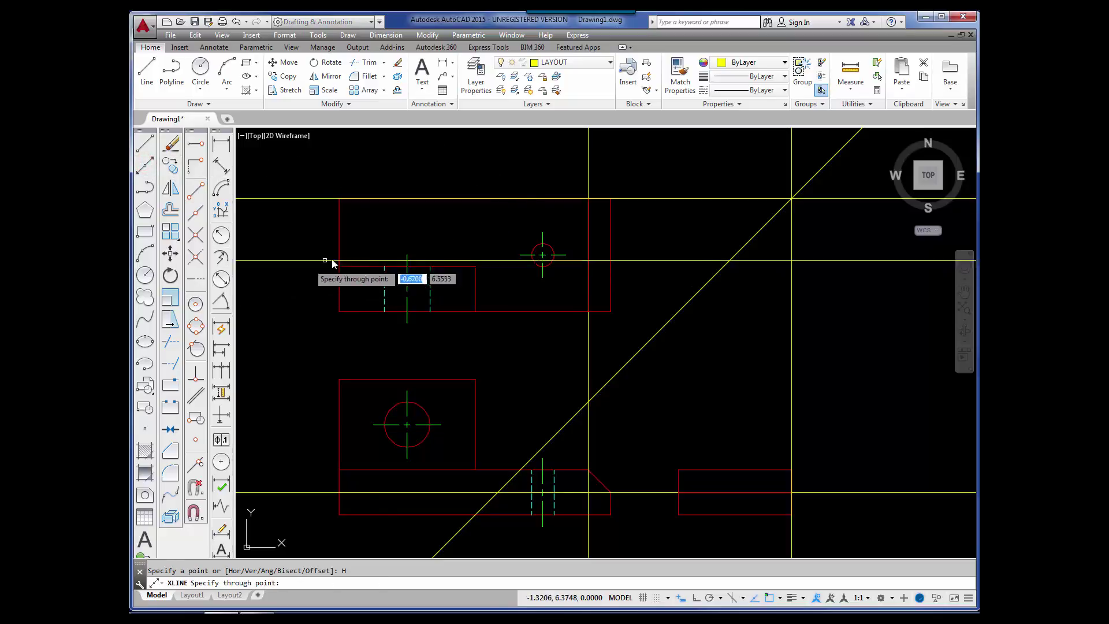
left_click(474, 266)
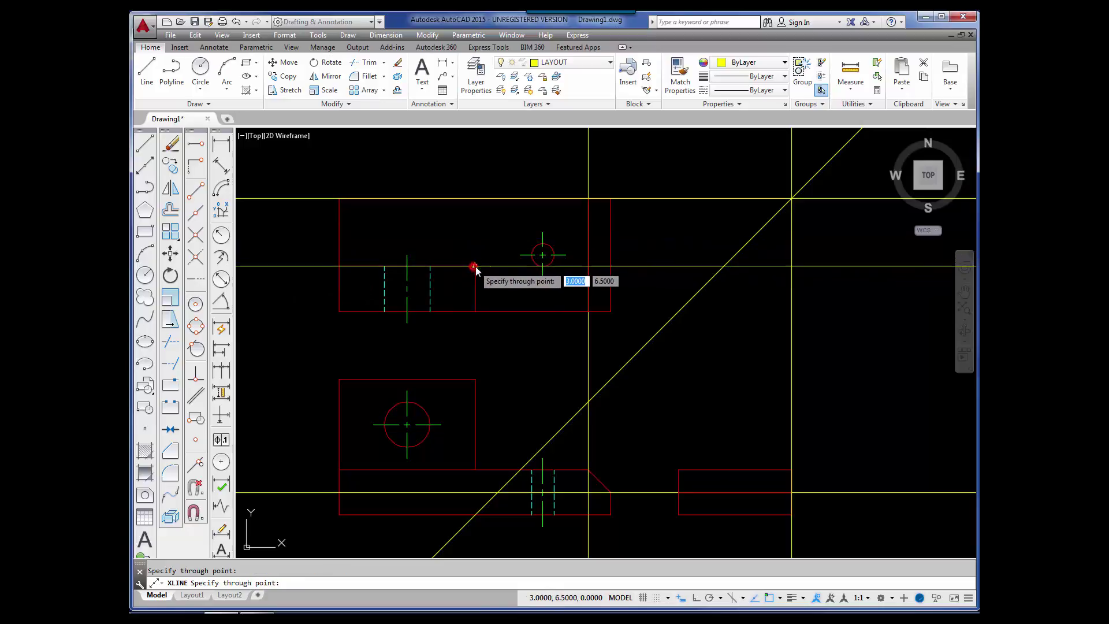
left_click(475, 312)
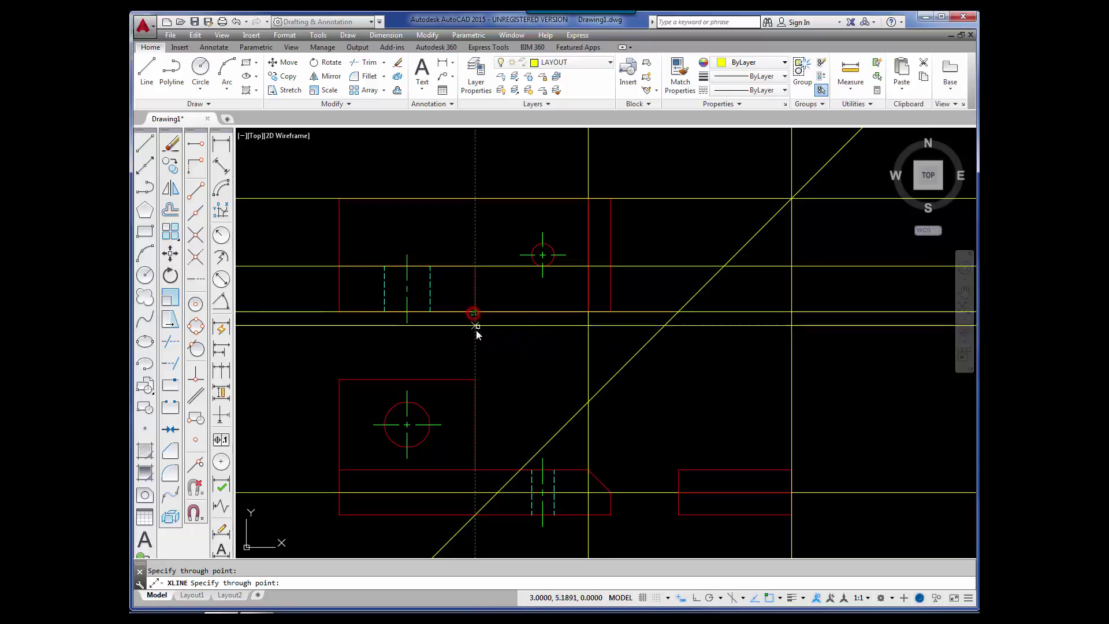
key("Return")
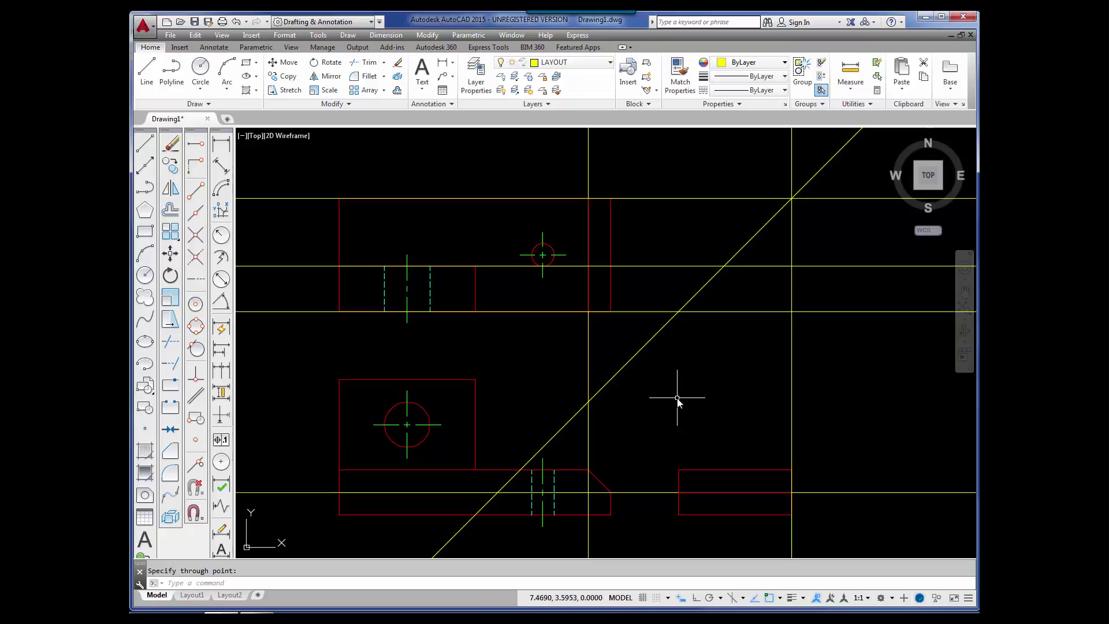
Draw vertical construction lines through the points where the block's two horizontal construction lines cross the 45-degree line.
key("Return")
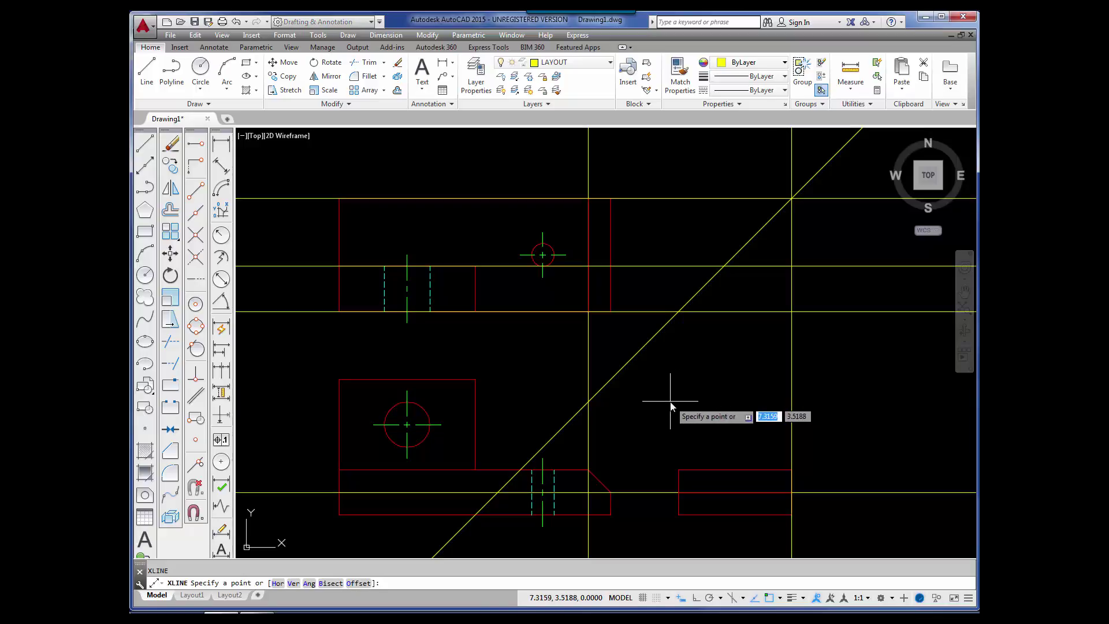
type("V")
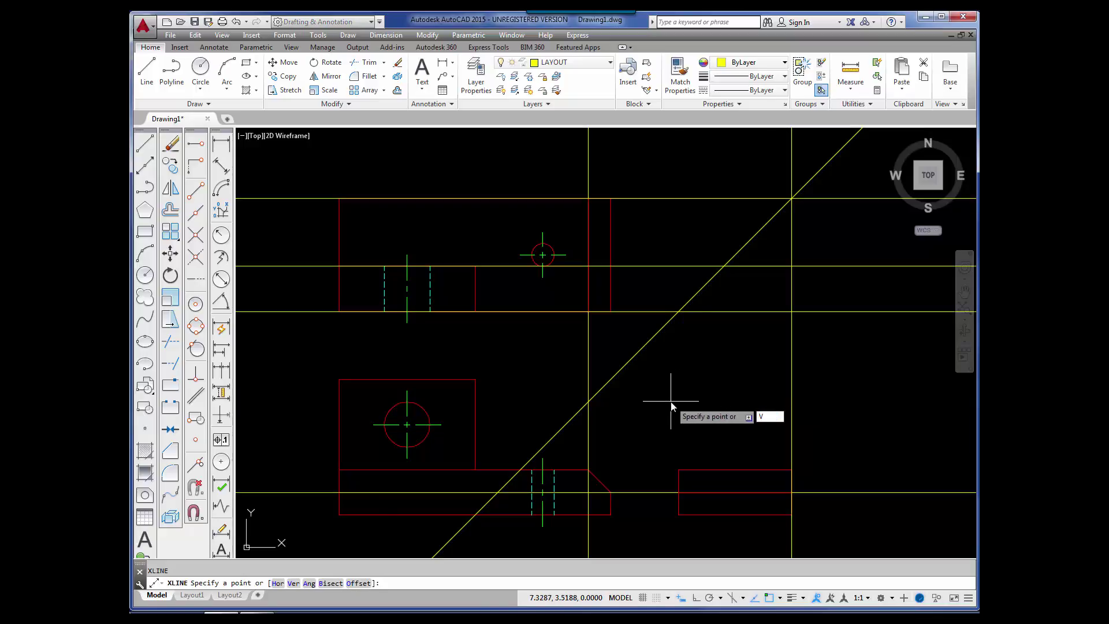
key("Return")
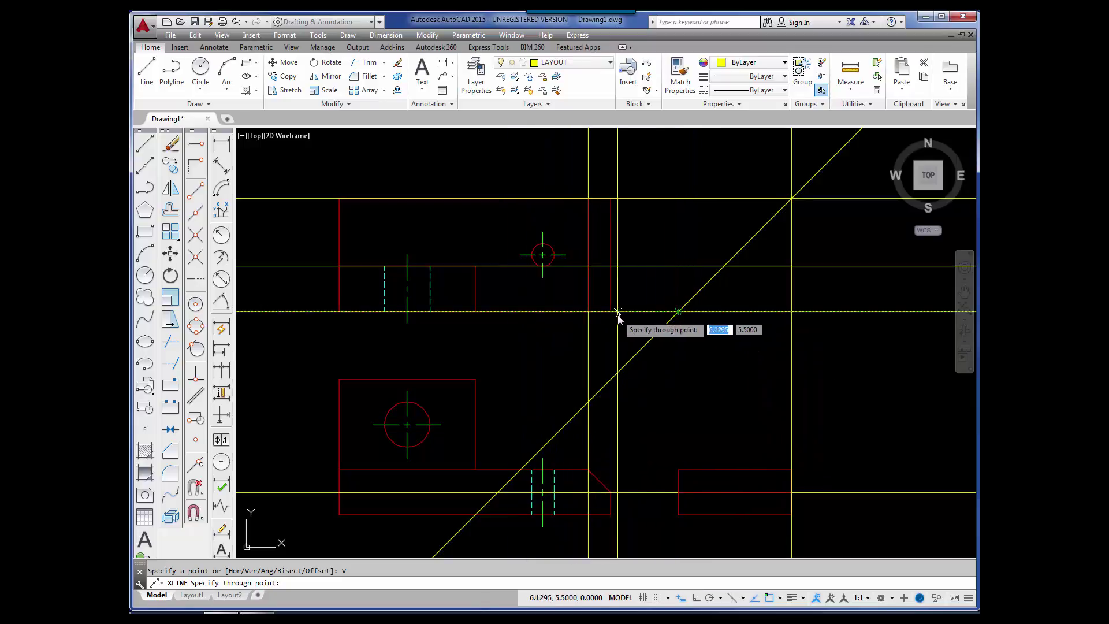
left_click(679, 314)
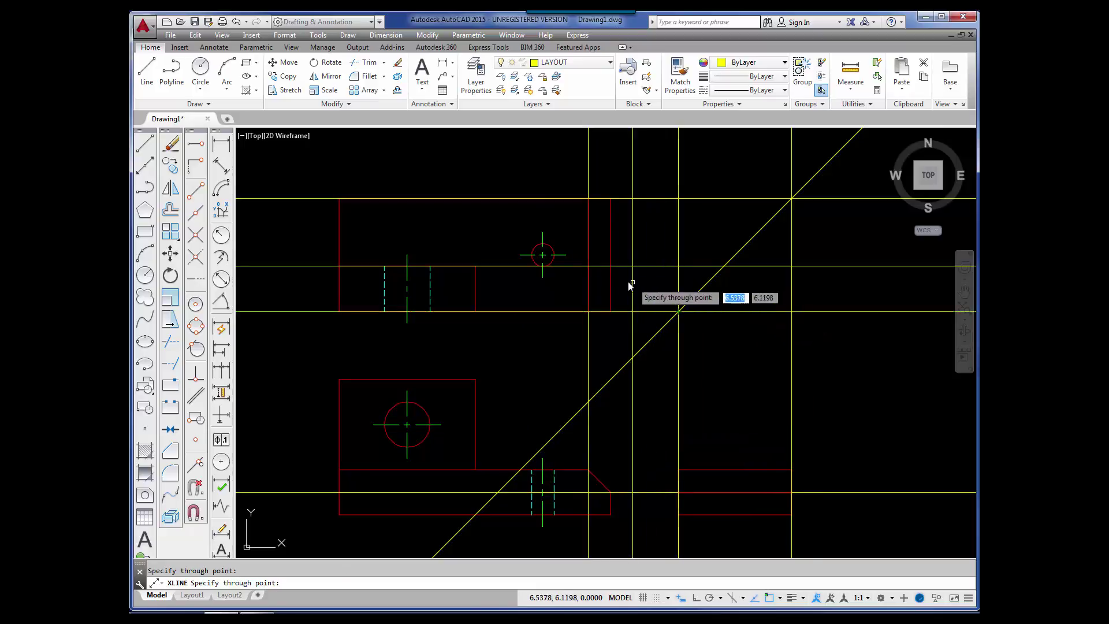
left_click(585, 268)
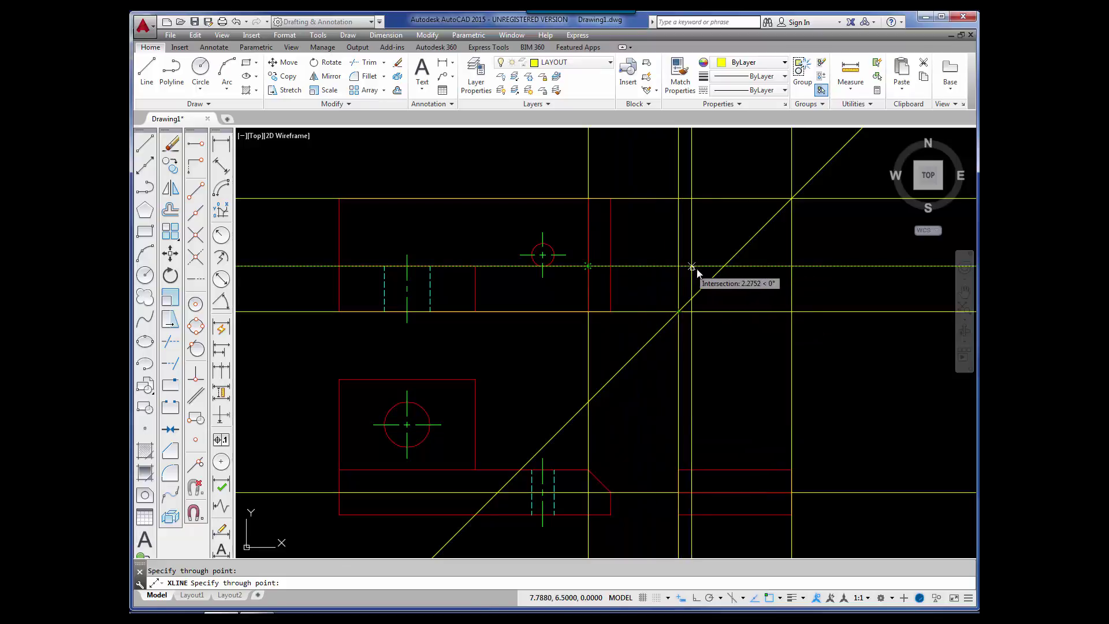
left_click(724, 267)
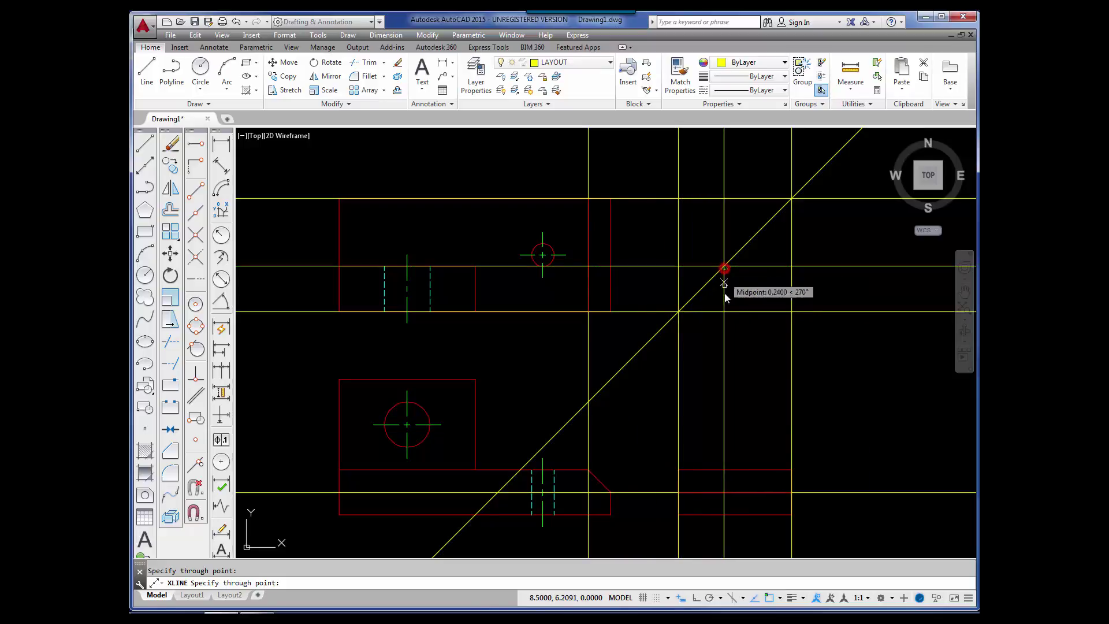
key("Return")
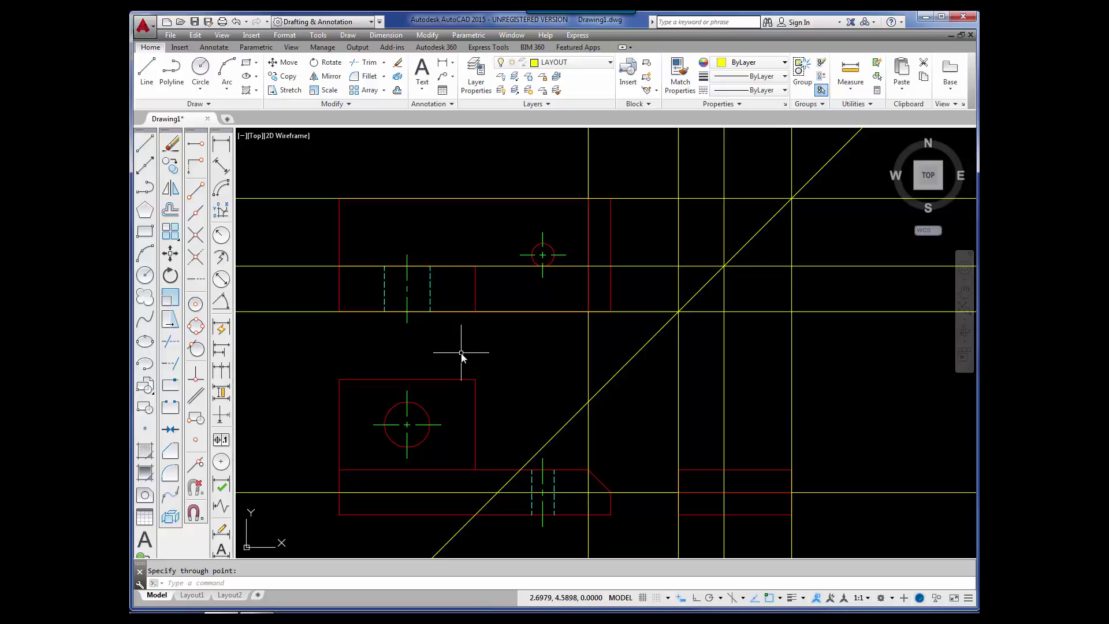
Draw a horizontal construction line through the upper-right corner of the raised block in the front view.
key("Return")
key("Return")
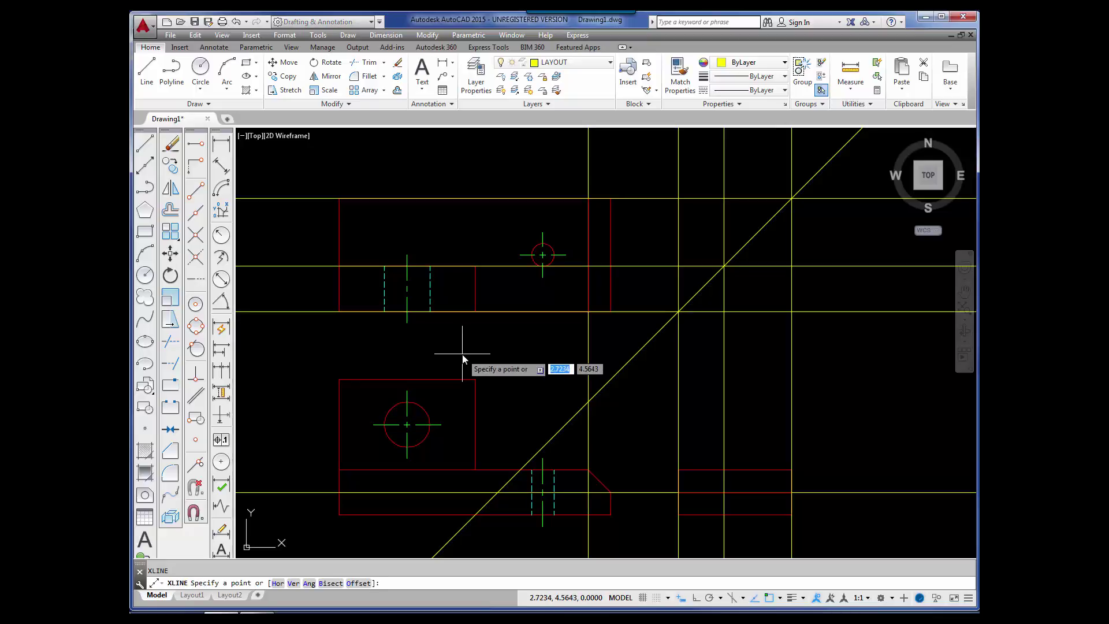
type("H")
key("Return")
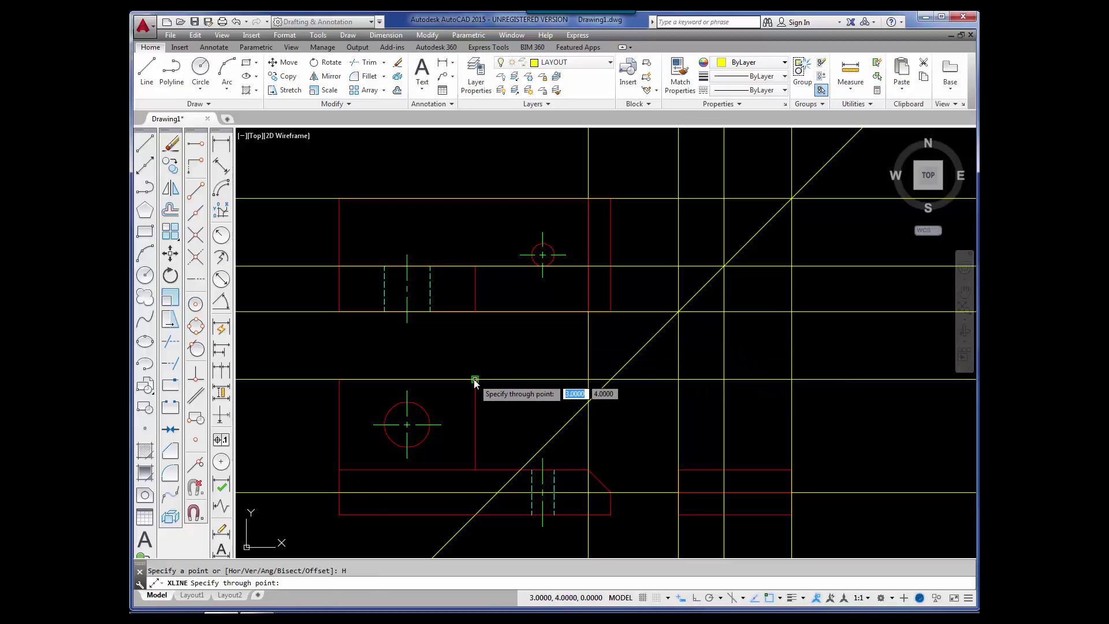
left_click(475, 380)
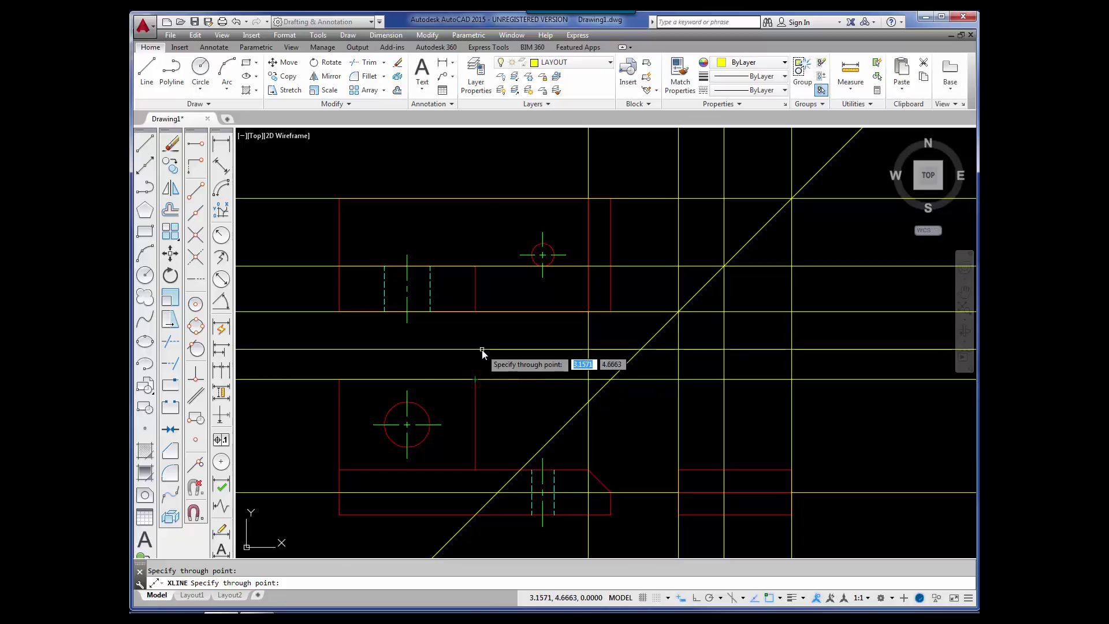
key("Return")
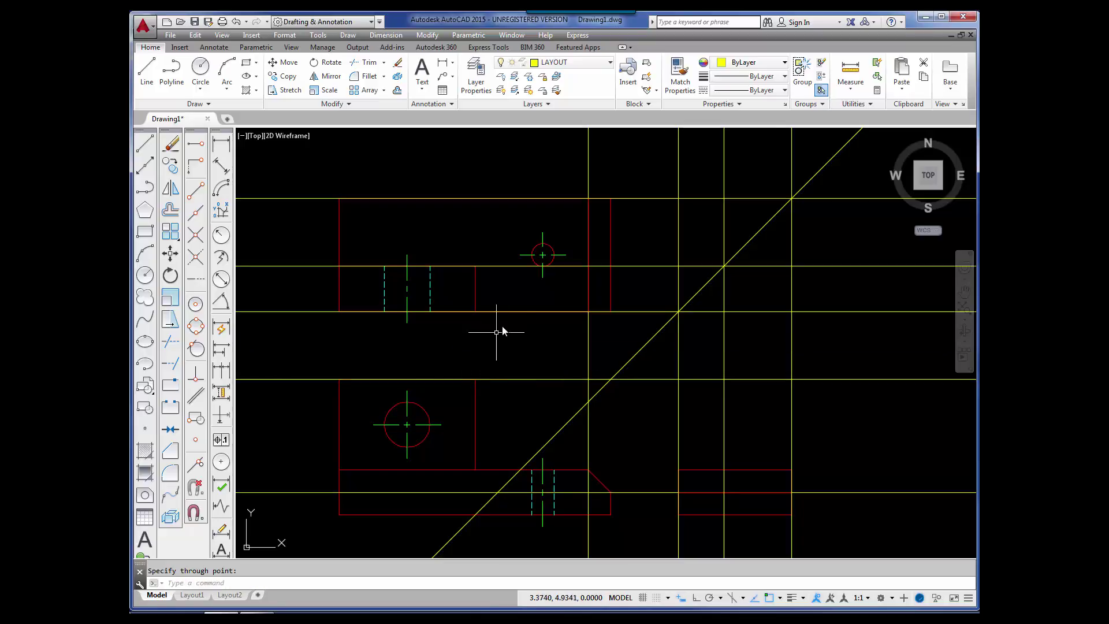
On the VISIBLE layer, draw the raised block's left, top and right edges above the side view rectangle, following the construction line intersections.
left_click(610, 63)
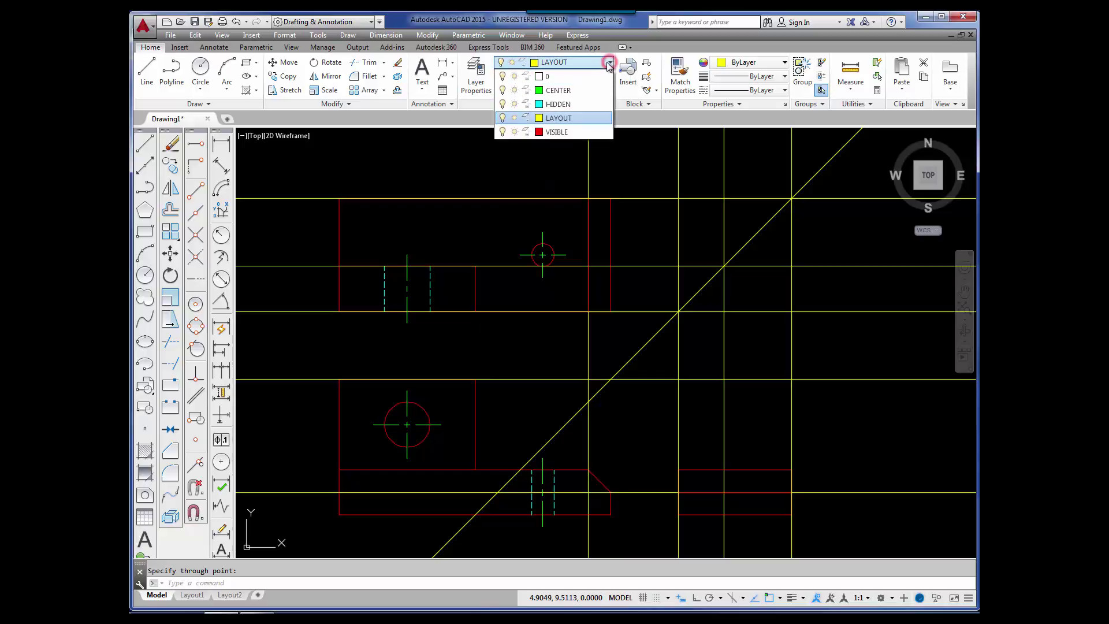
left_click(566, 133)
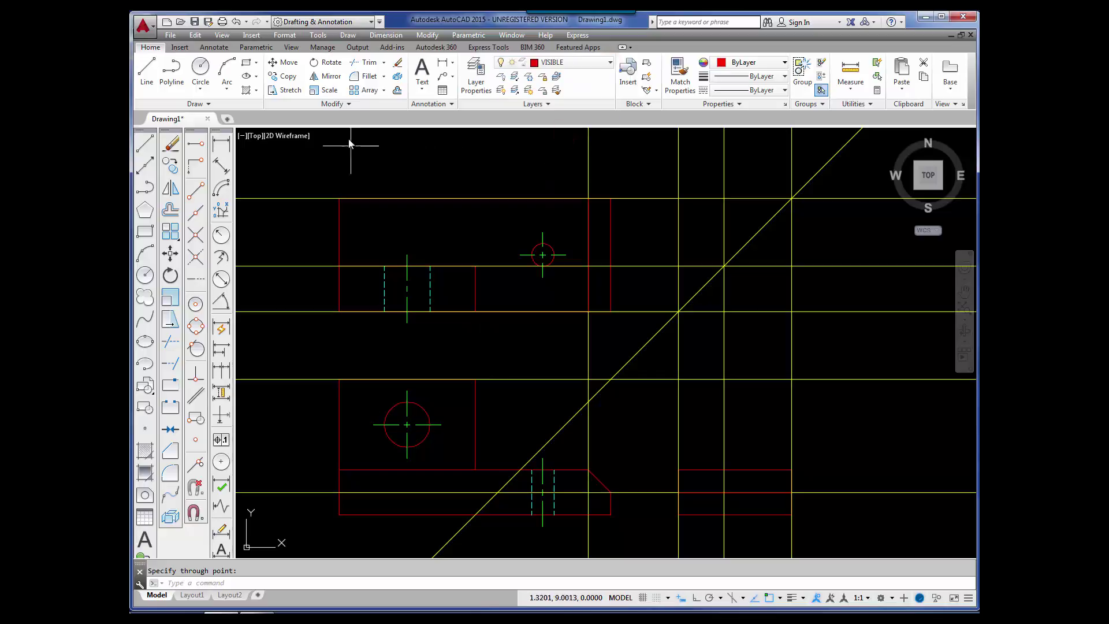
left_click(144, 147)
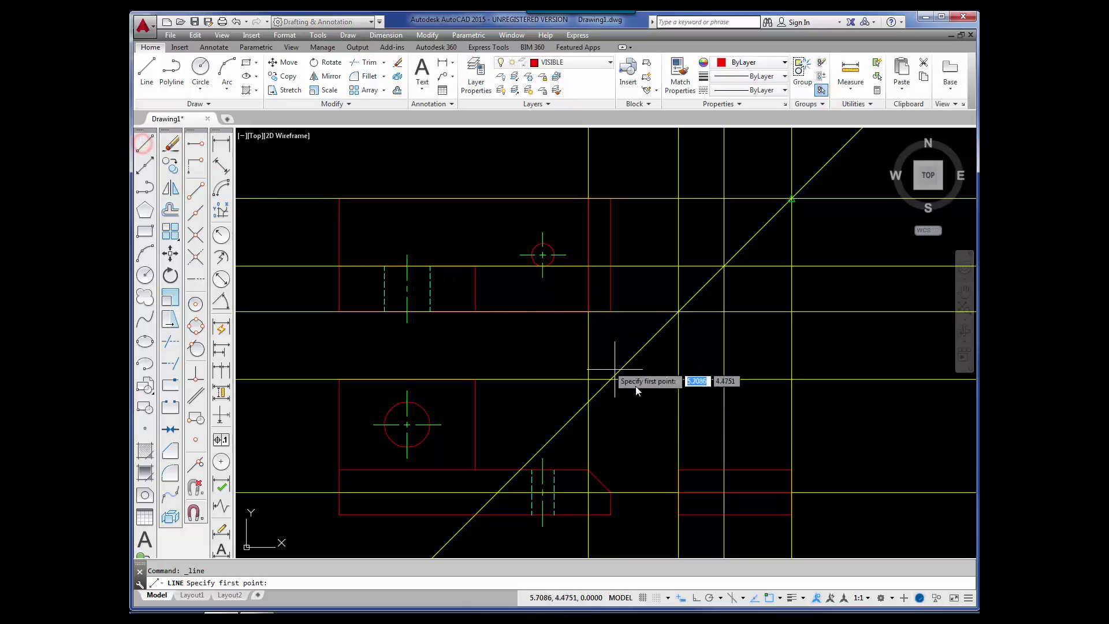
left_click(677, 469)
left_click(679, 379)
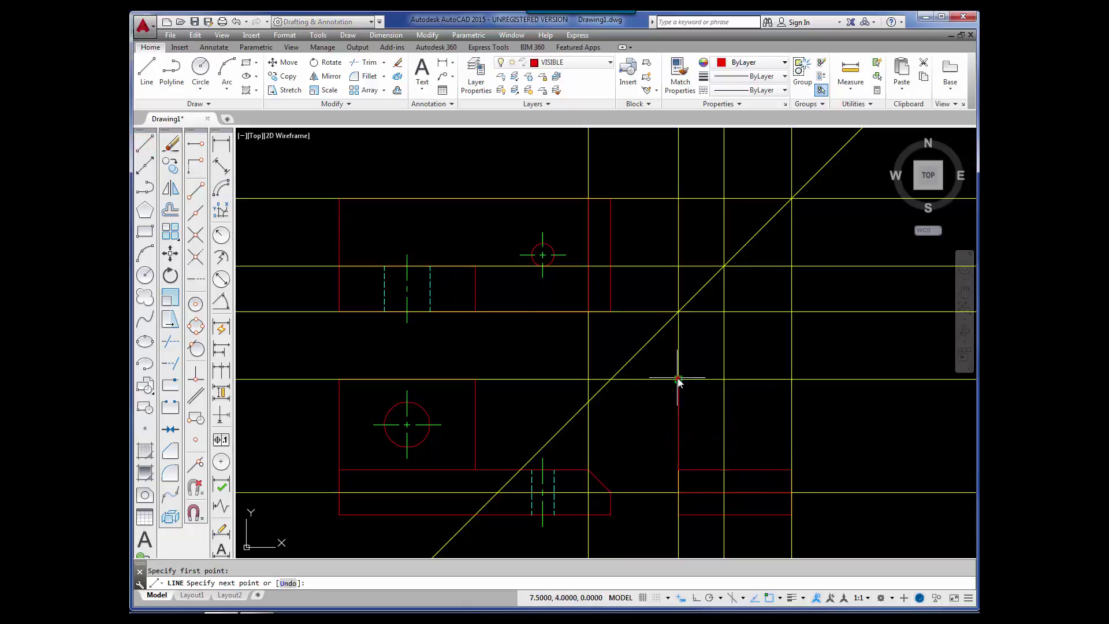
left_click(724, 379)
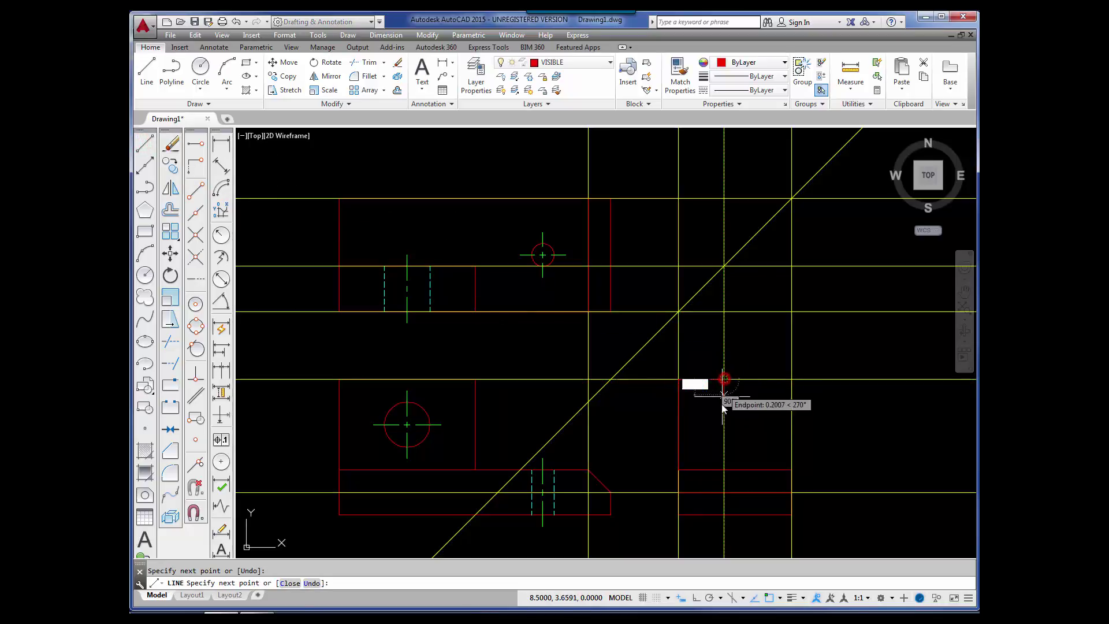
left_click(724, 470)
key("Return")
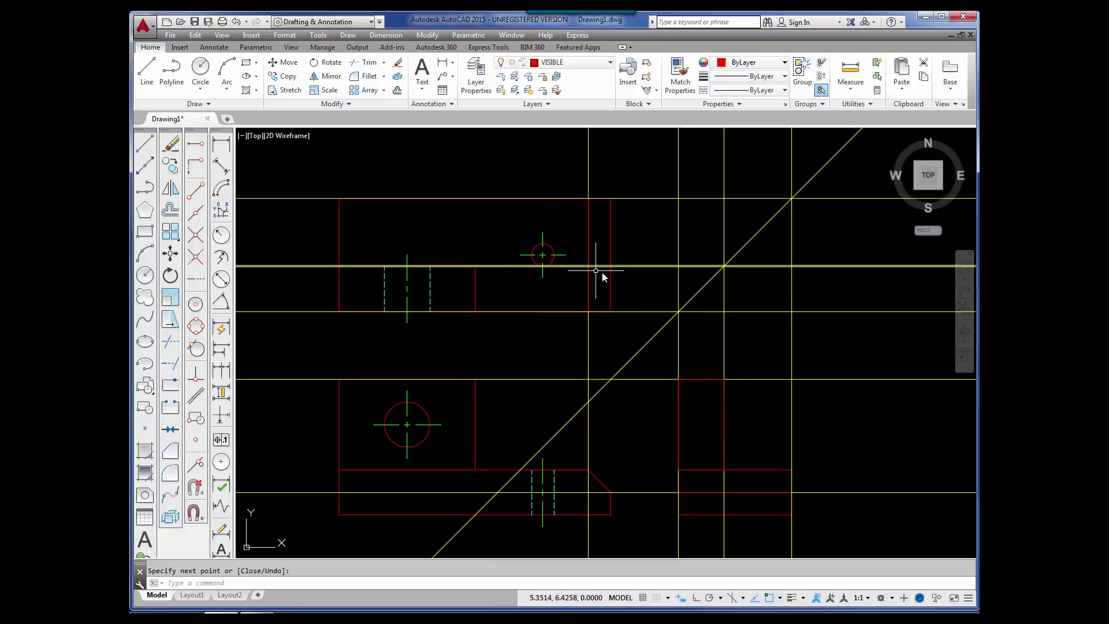
Erase the horizontal construction line running along the small block's upper edge in the top view.
mouse_move(634, 270)
key("Escape")
left_click(633, 266)
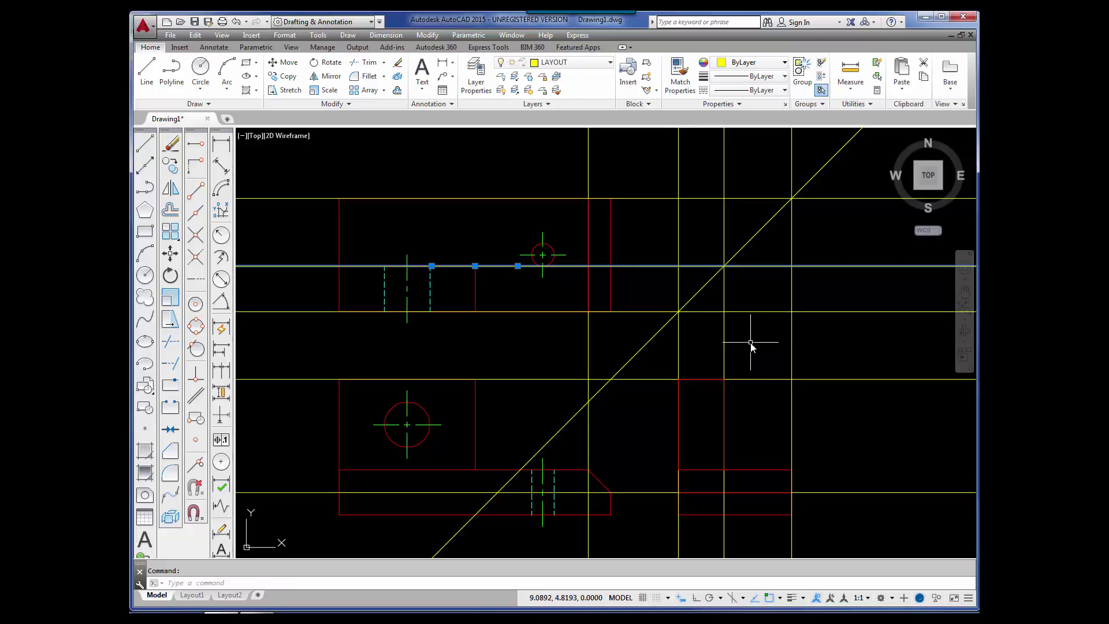
key("Delete")
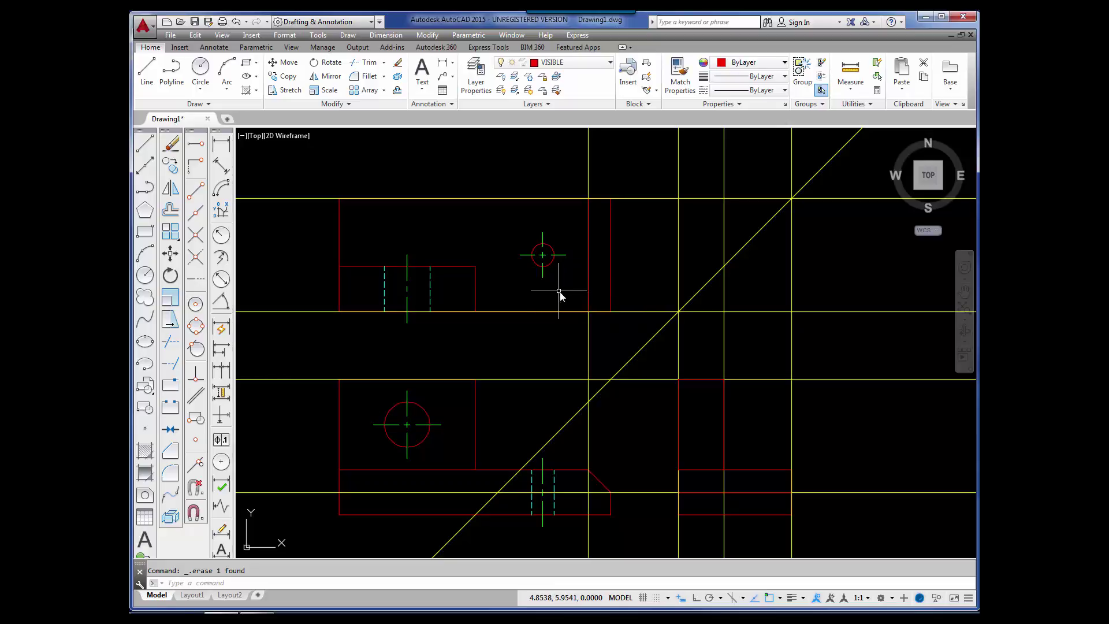
On the LAYOUT layer, draw horizontal construction lines through the small circle's top and bottom quadrants and its horizontal centerline in the top view.
scroll(560, 291, "up", 4)
middle_click_drag(569, 263, 572, 372)
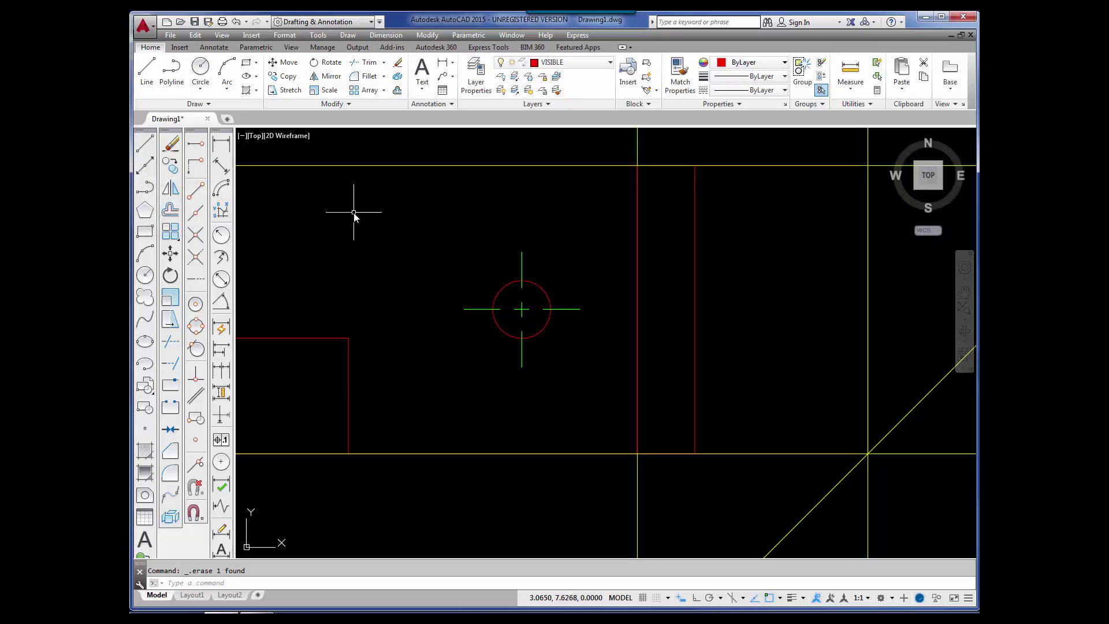
left_click(609, 62)
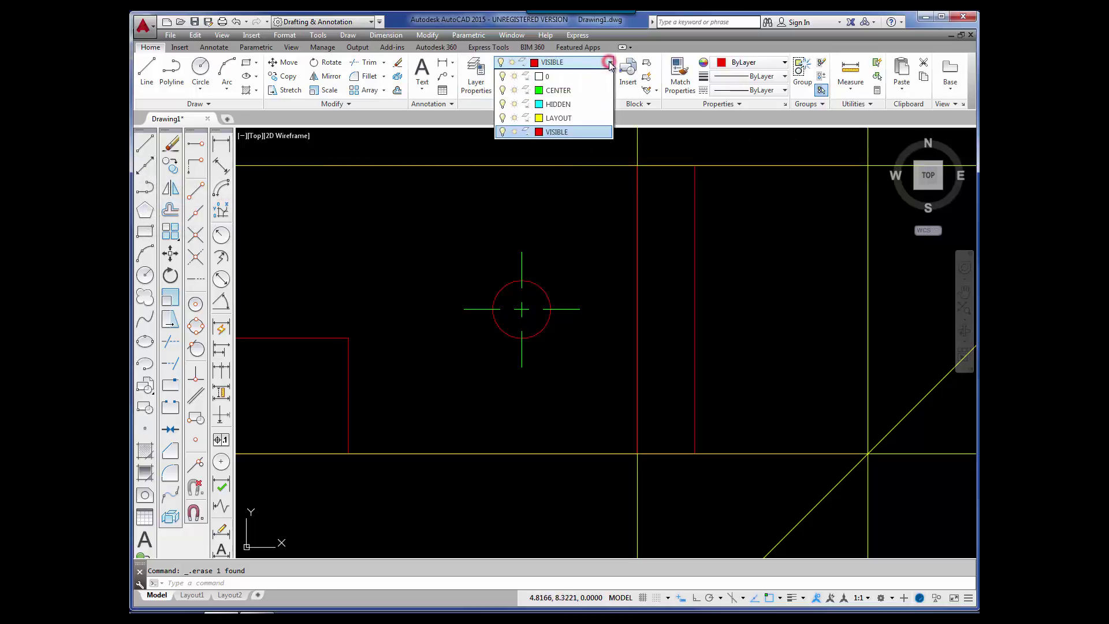
left_click(569, 119)
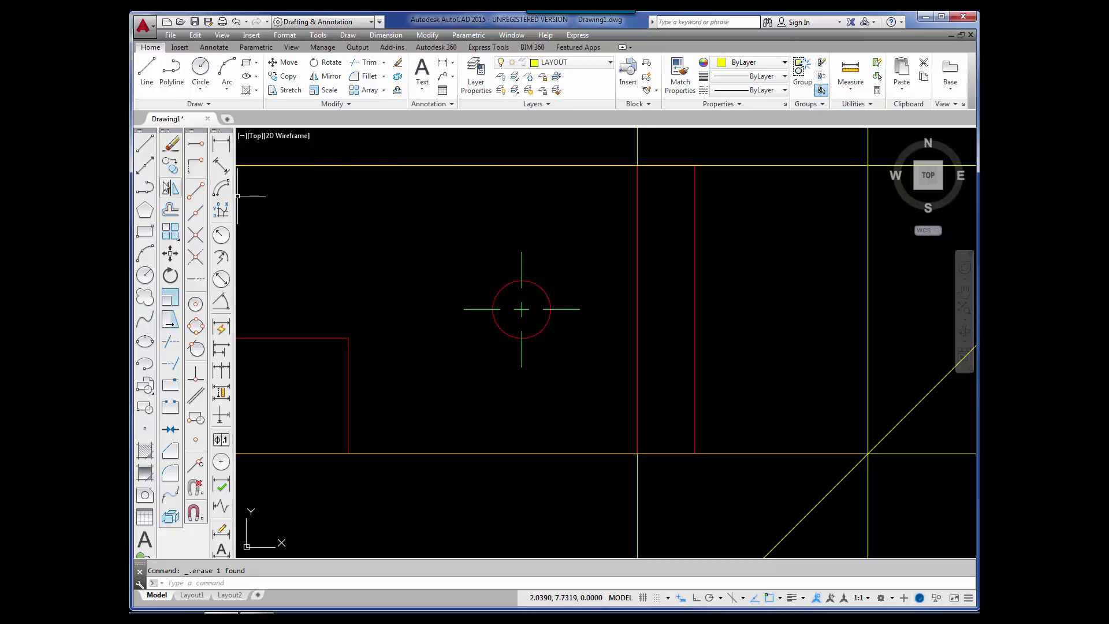
left_click(144, 166)
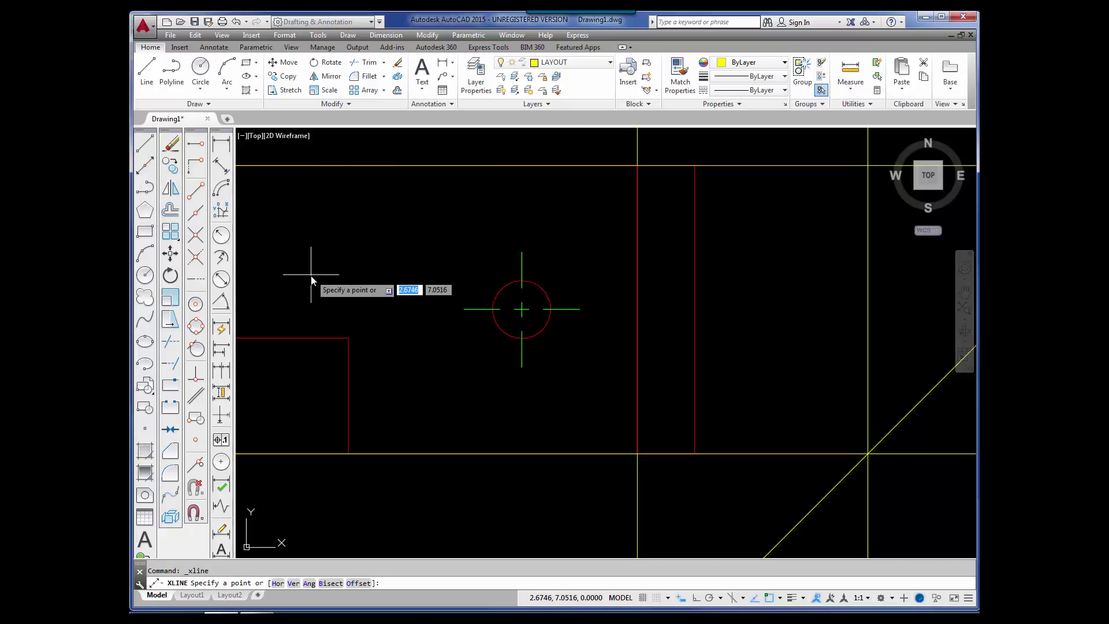
type("H")
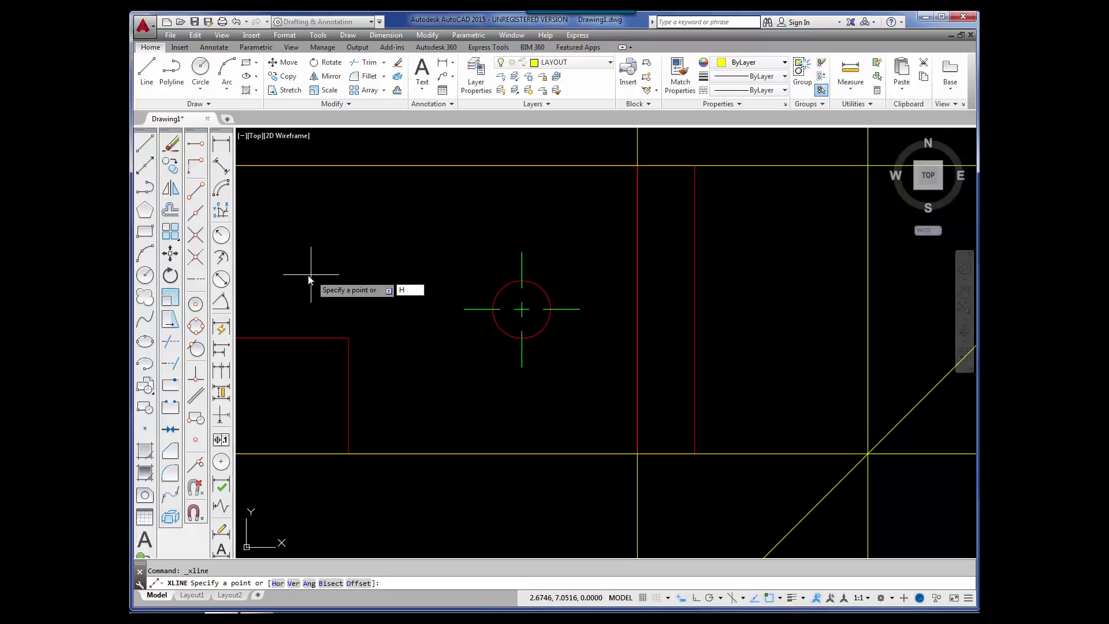
key("Return")
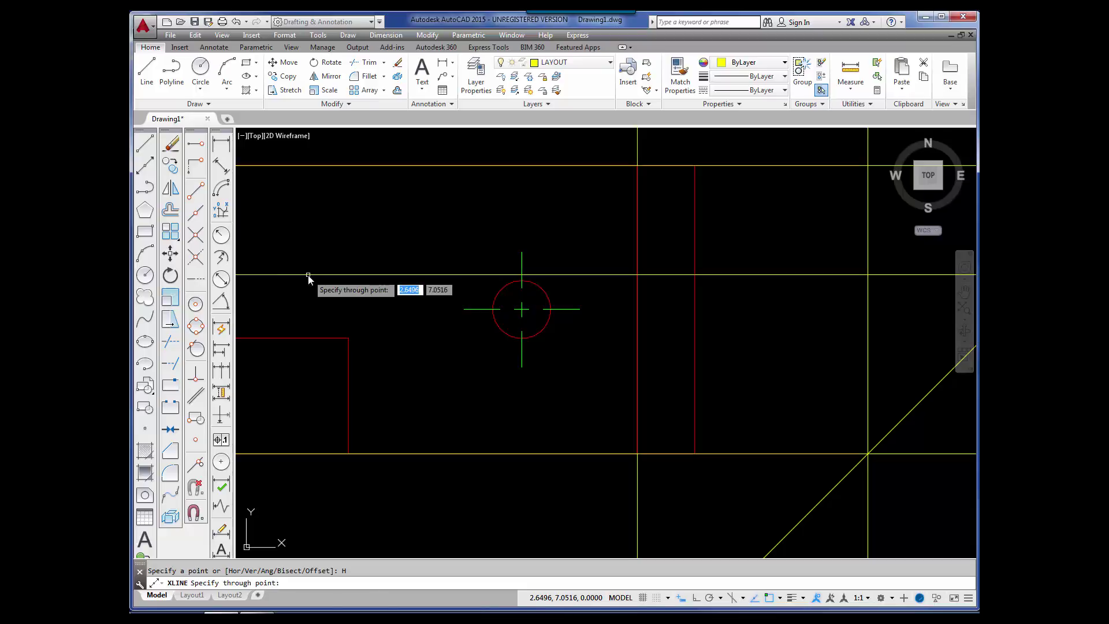
left_click(522, 282)
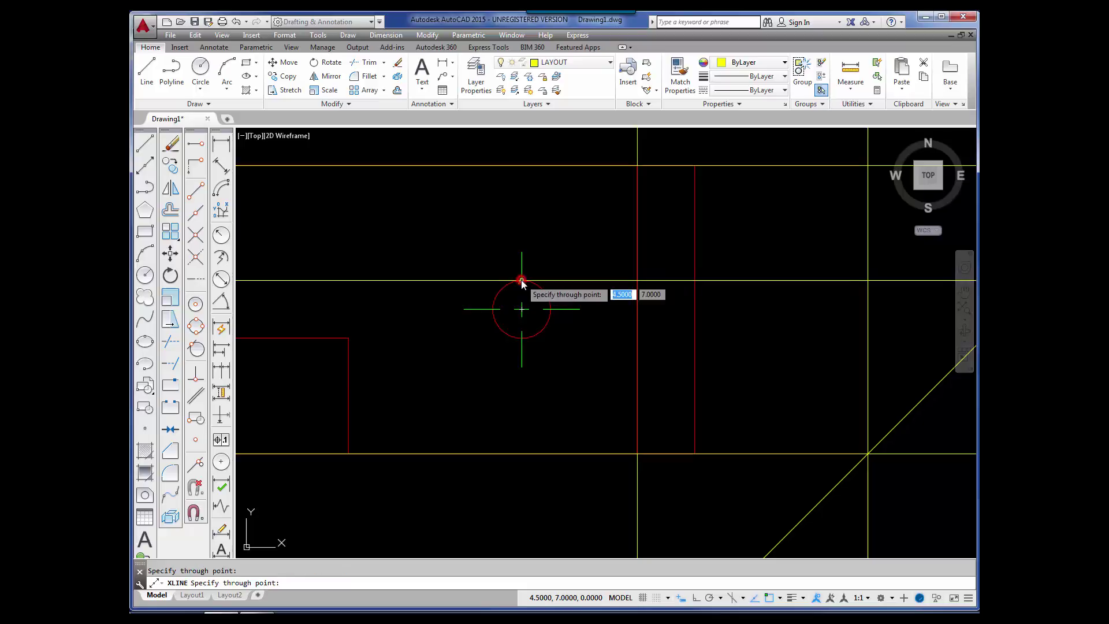
left_click(521, 339)
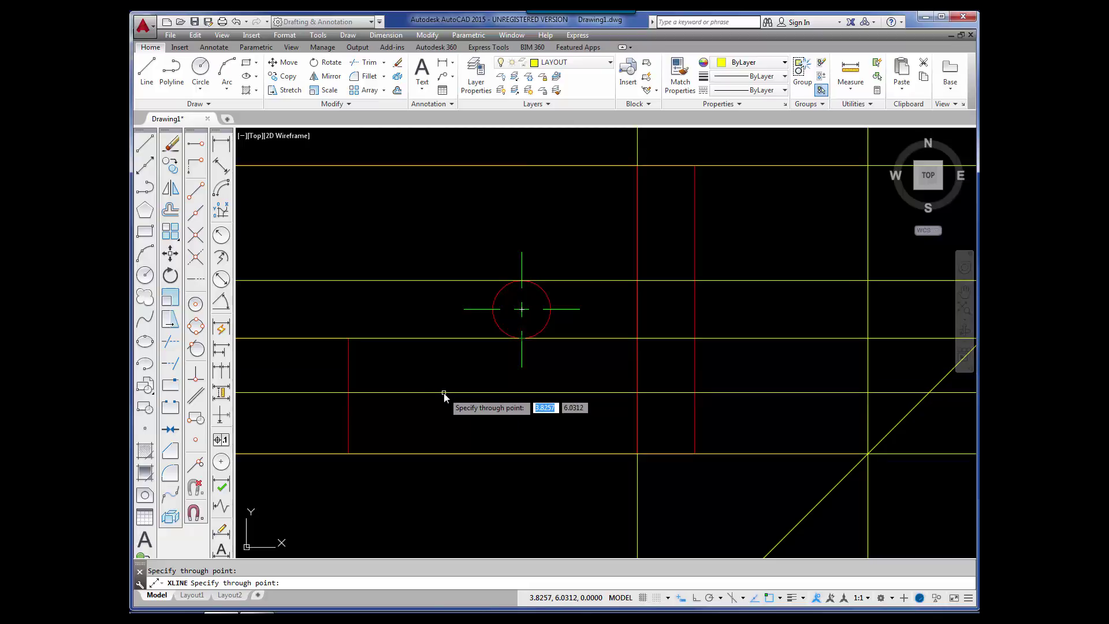
left_click(580, 311)
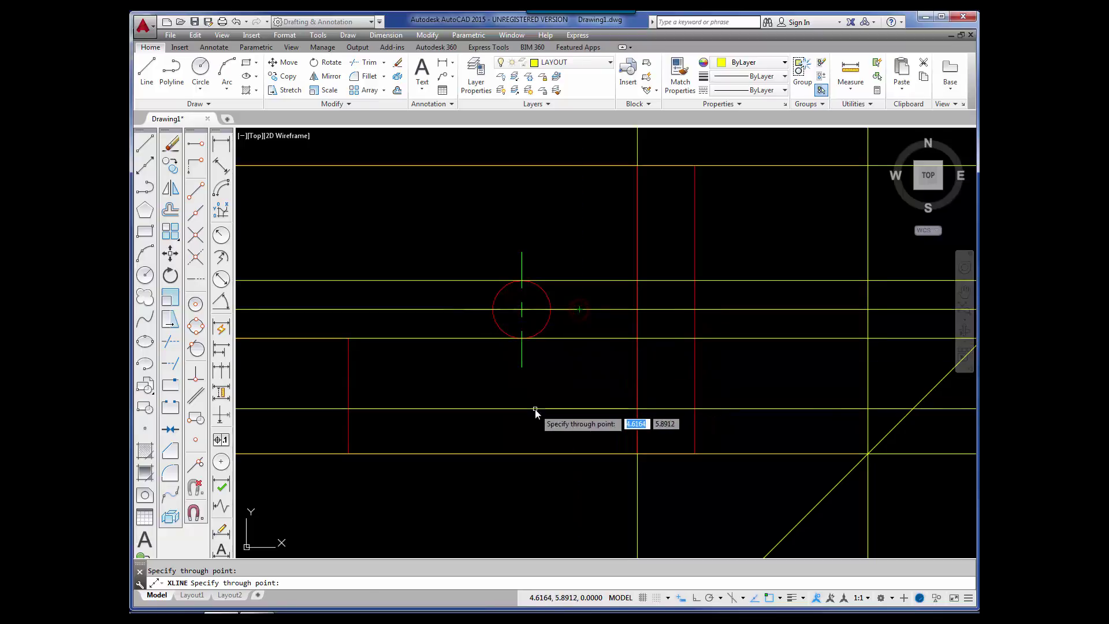
key("Return")
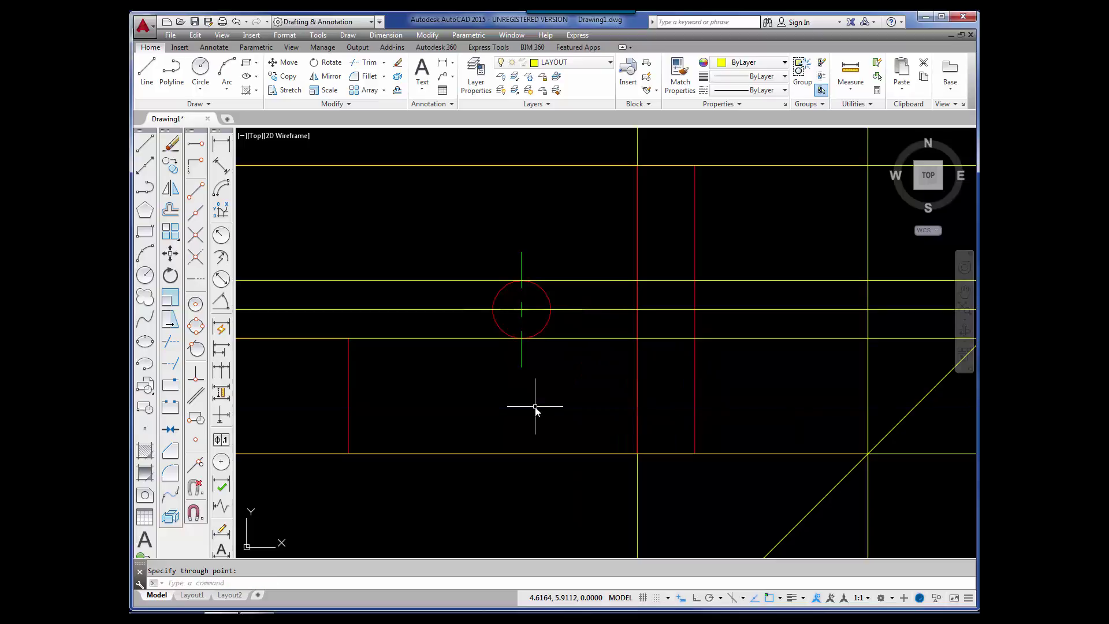
Draw vertical construction lines through the points where the small circle's three horizontal construction lines cross the 45-degree line.
left_click(586, 281)
scroll(569, 323, "down", 4)
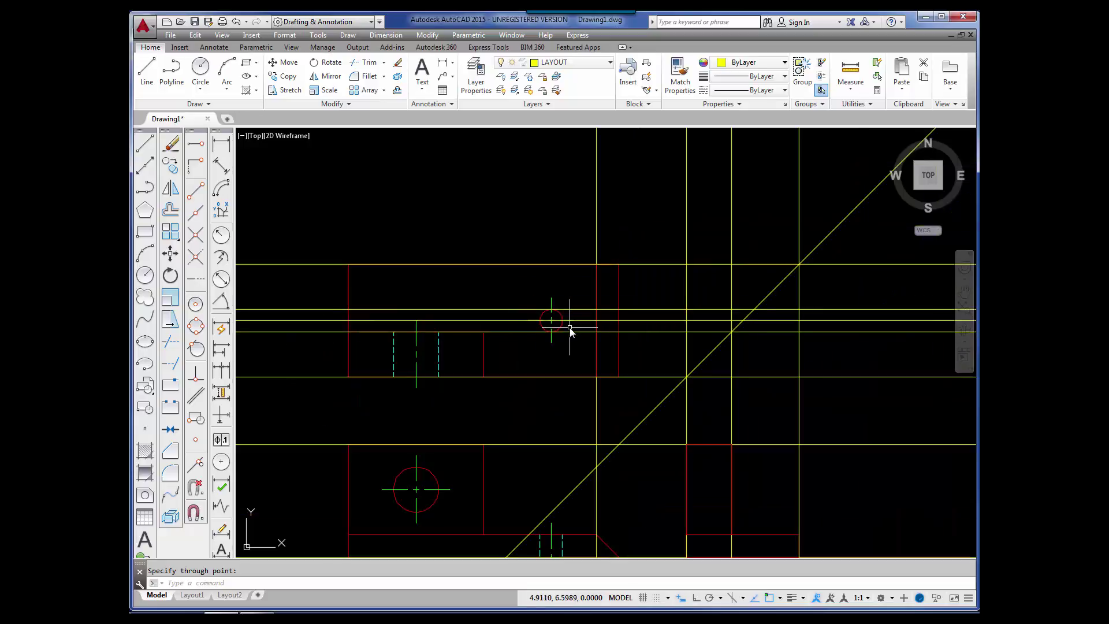
scroll(570, 330, "down", 2)
scroll(550, 347, "up", 2)
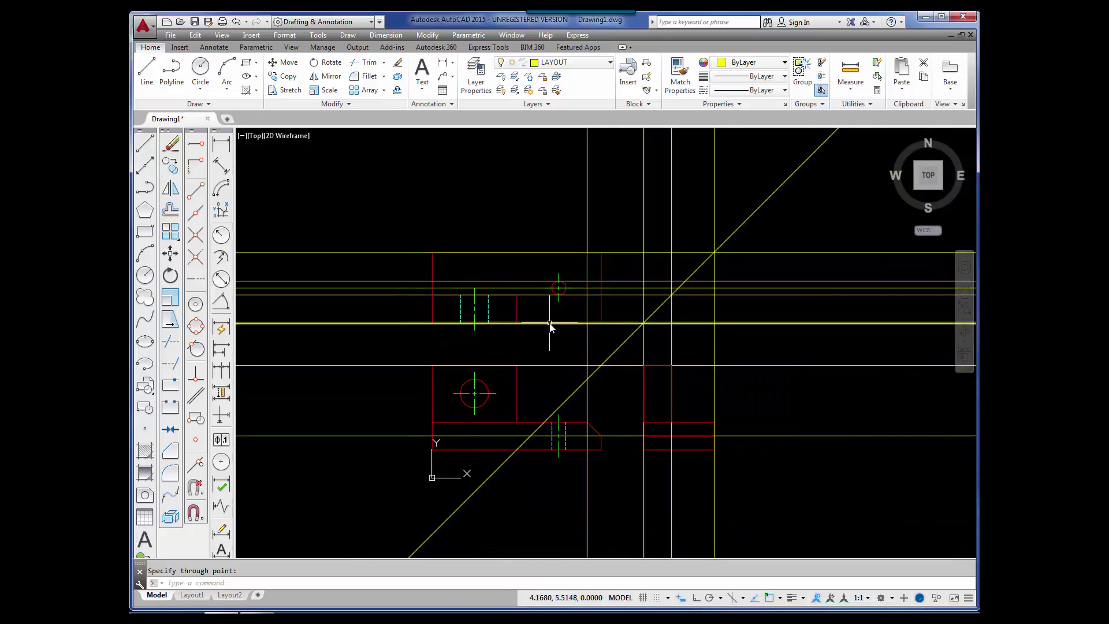
scroll(545, 362, "down", 1)
scroll(534, 354, "up", 1)
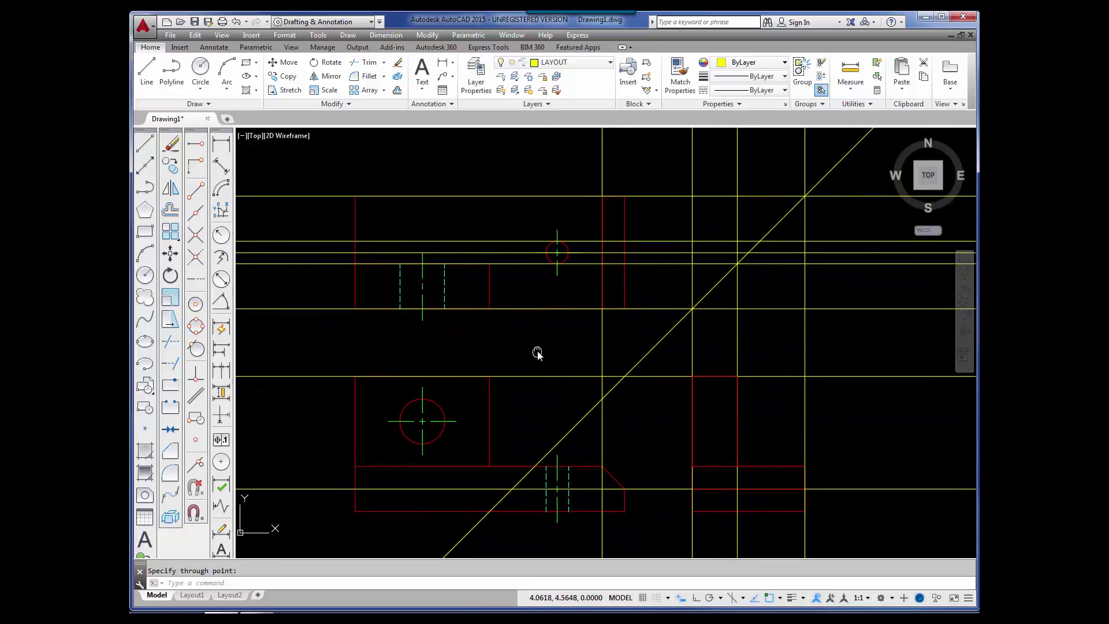
left_click(738, 262)
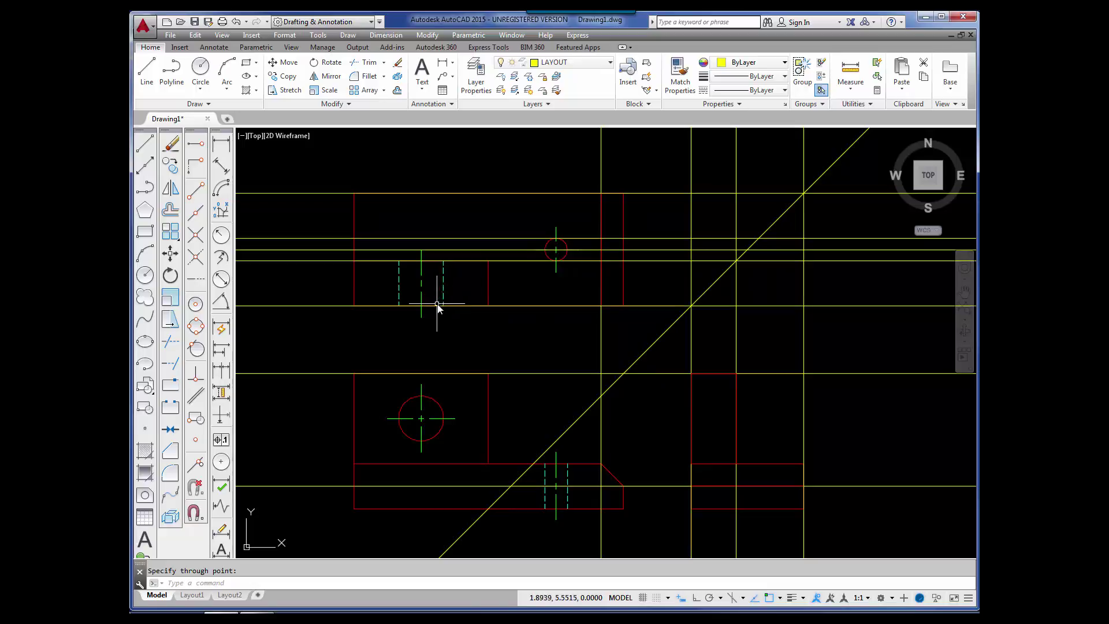
left_click(144, 166)
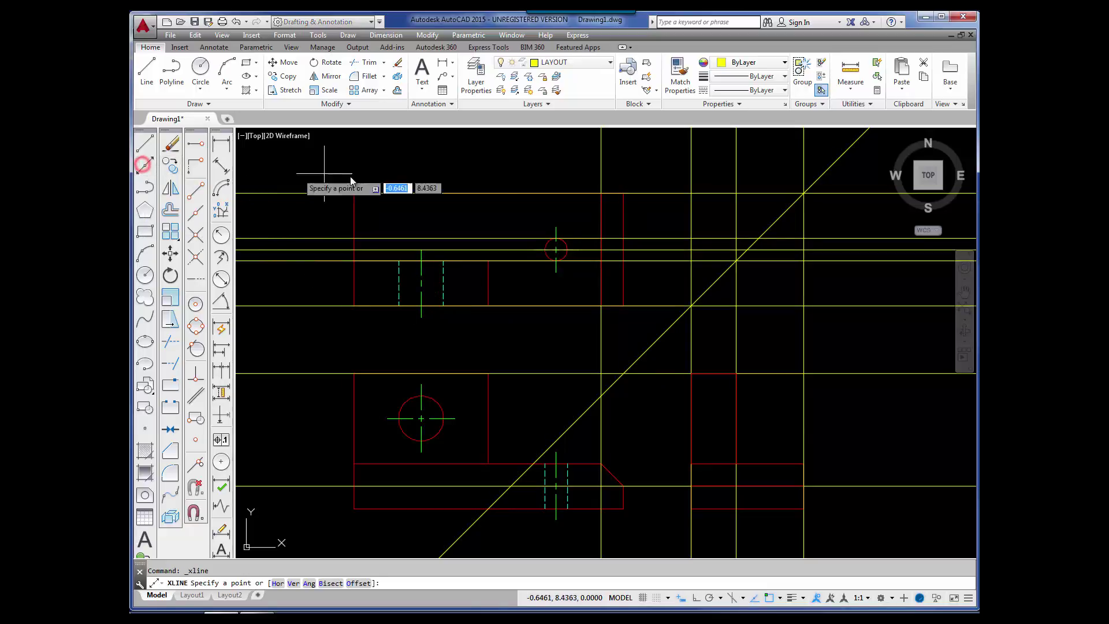
type("V")
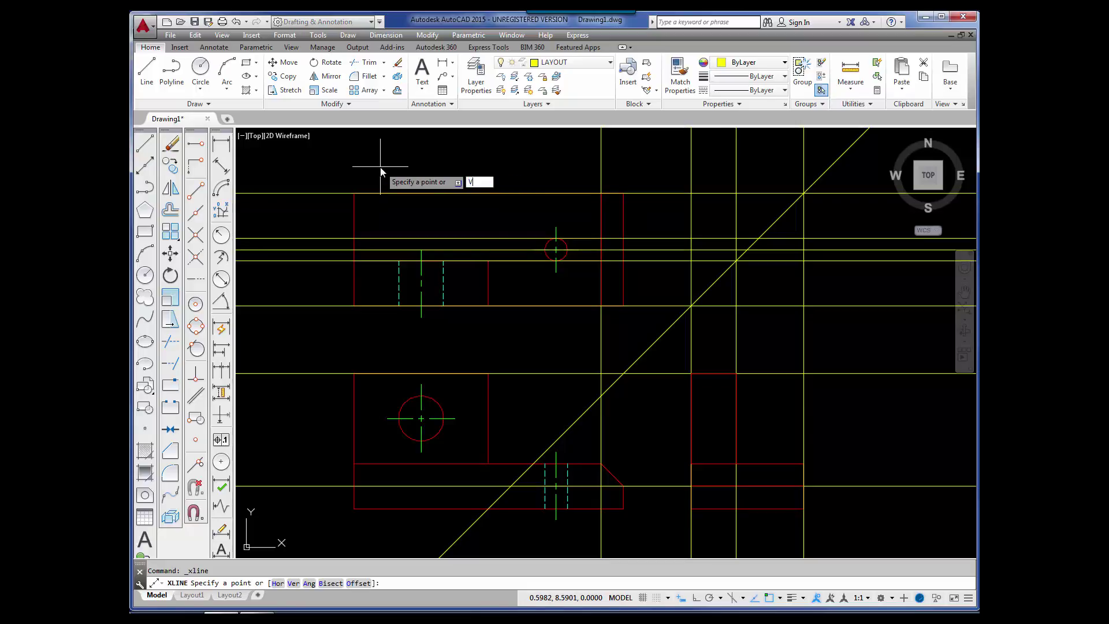
key("Return")
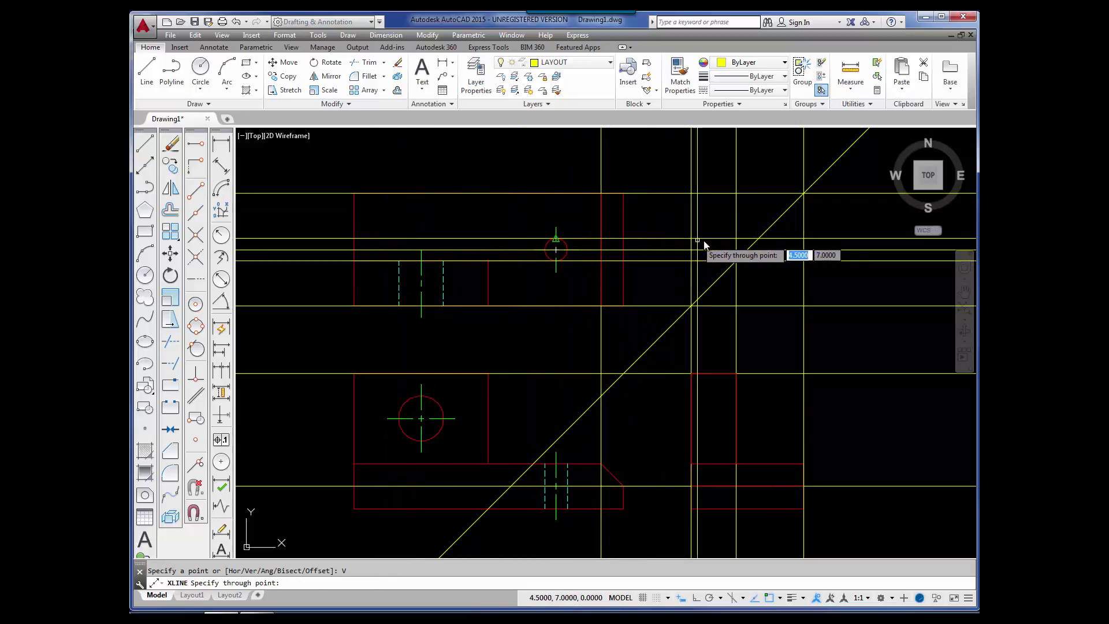
left_click(759, 240)
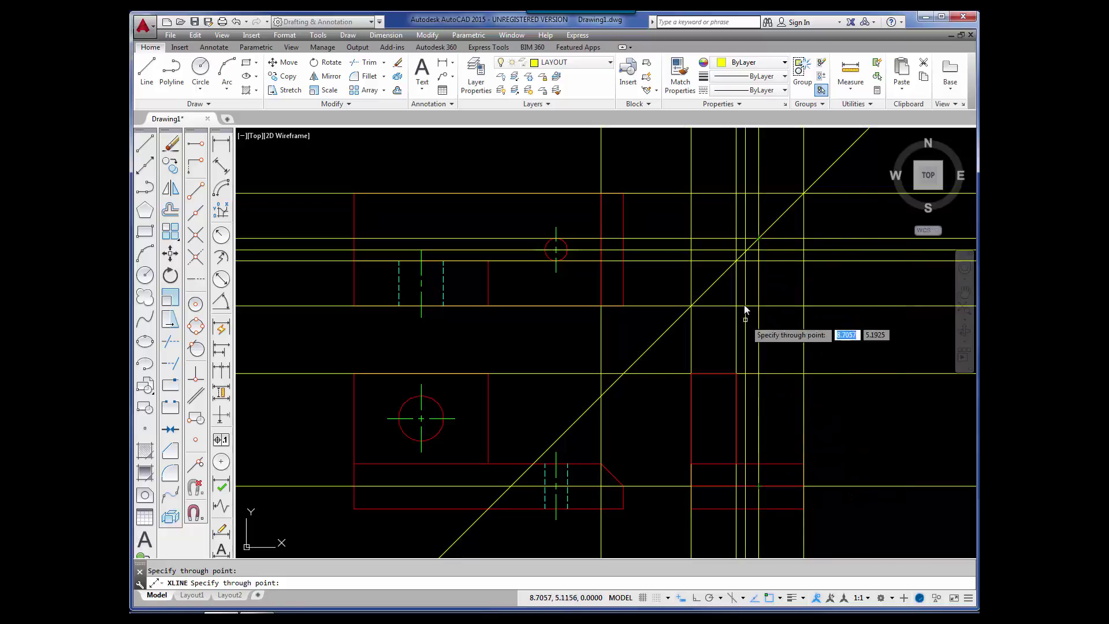
left_click(736, 263)
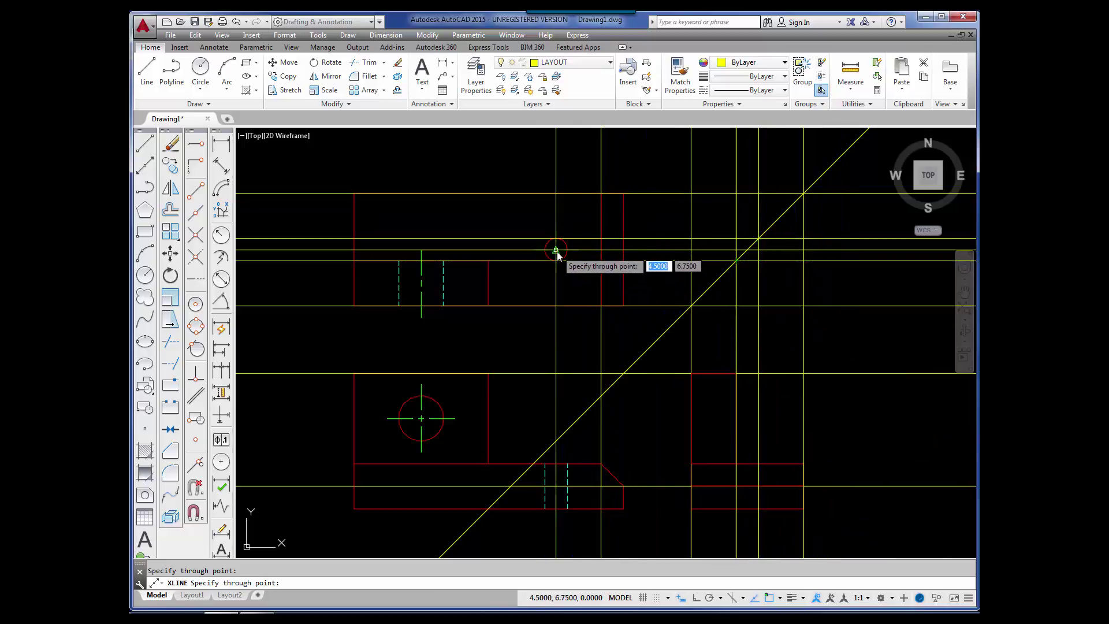
left_click(747, 252)
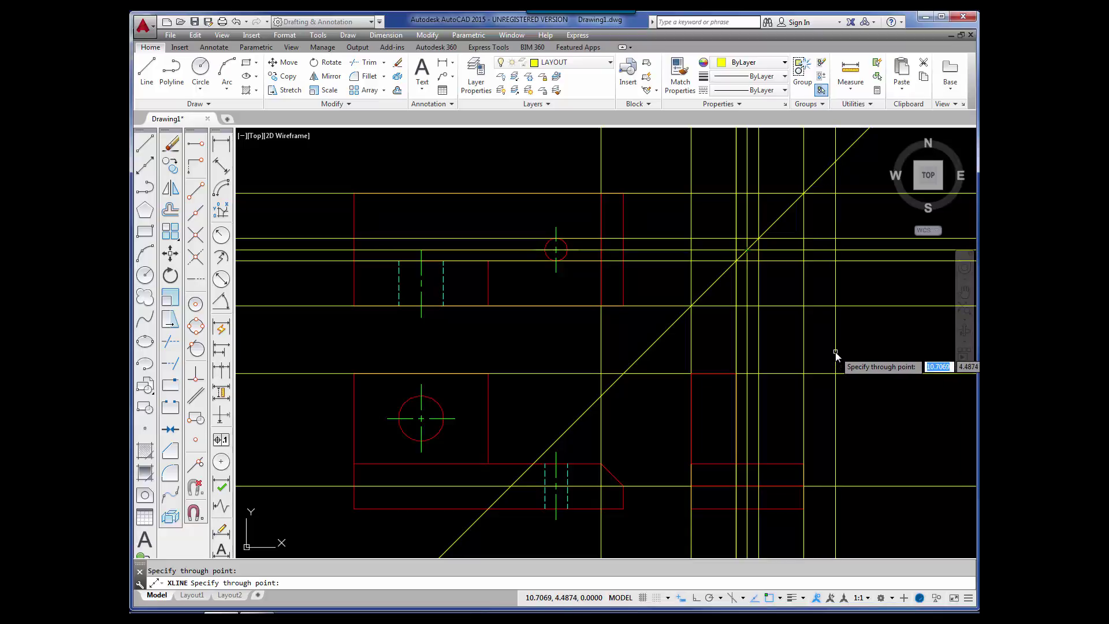
key("Return")
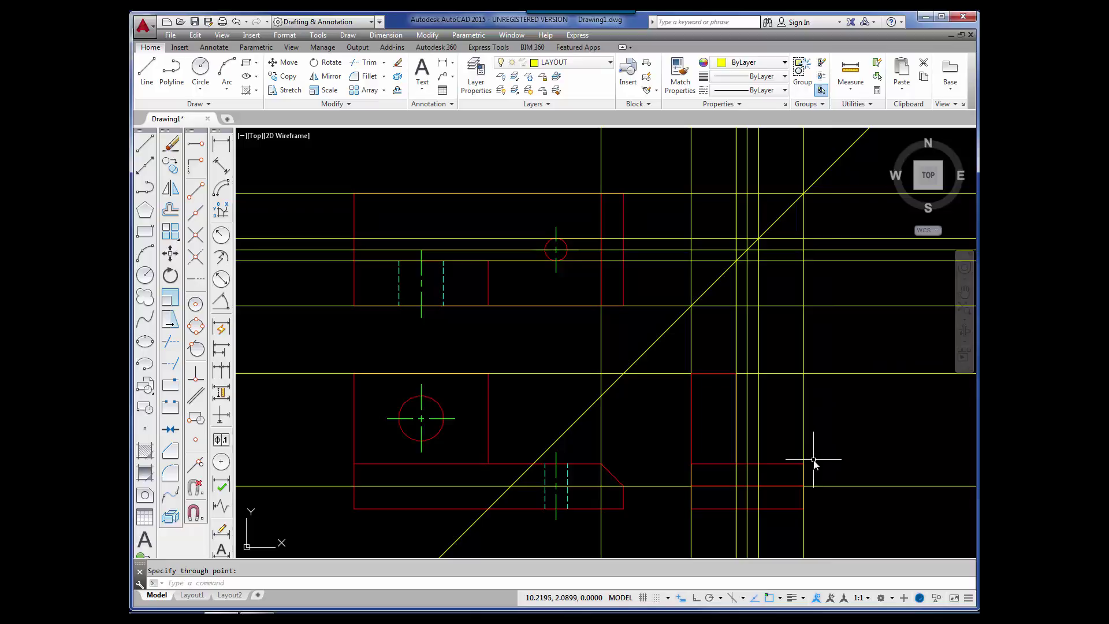
On the HIDDEN layer, draw the small hole's two vertical edges between the base's bottom and top edges in the side view.
left_click(612, 63)
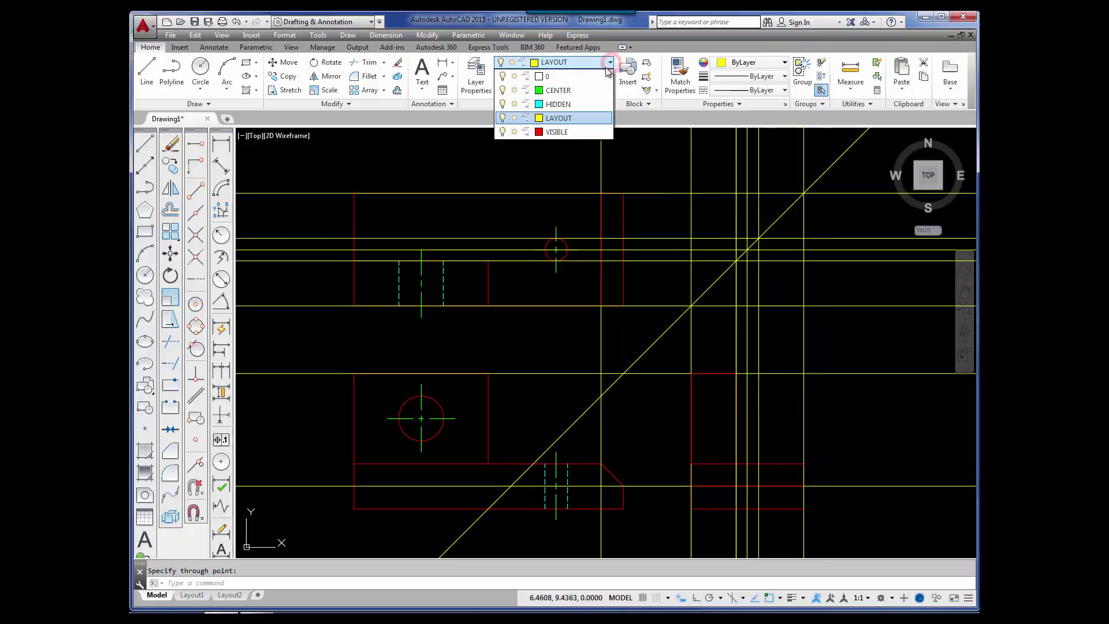
left_click(571, 107)
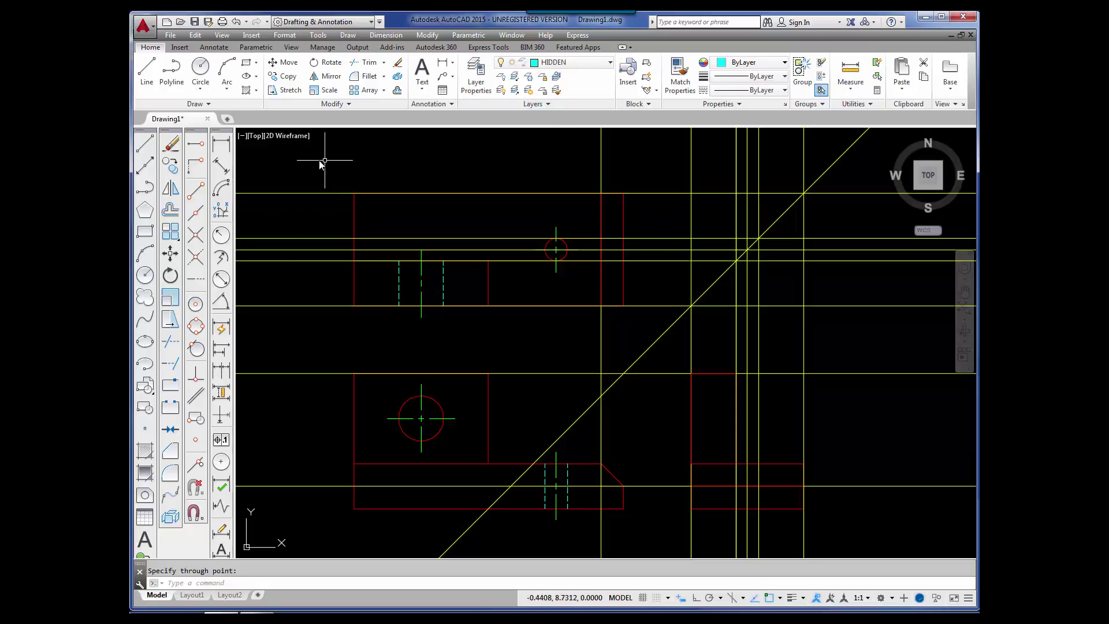
left_click(144, 146)
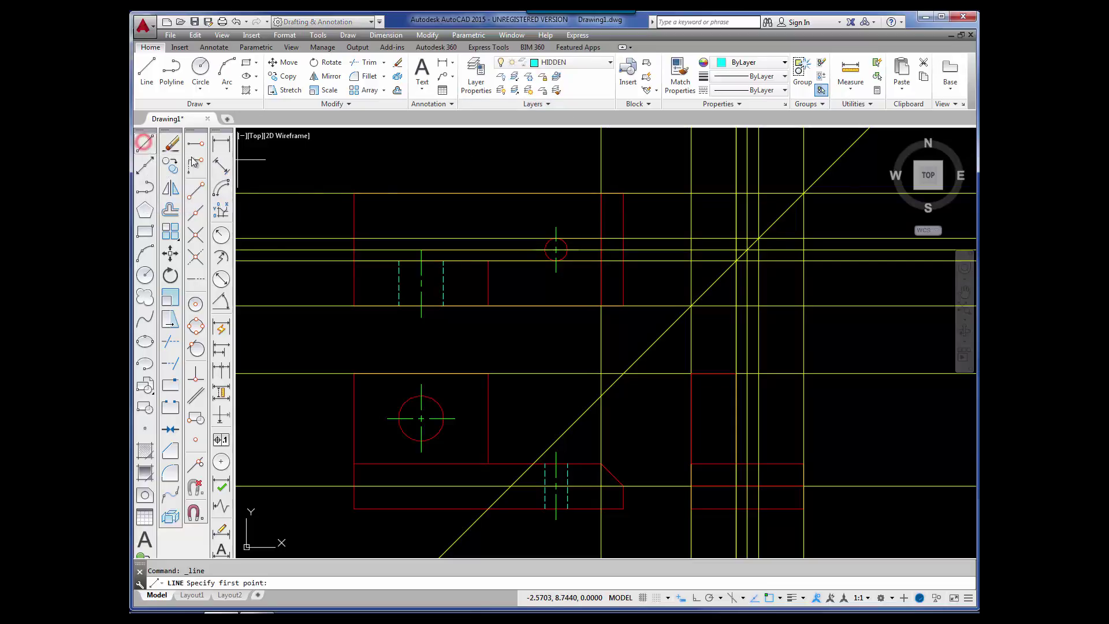
left_click(736, 509)
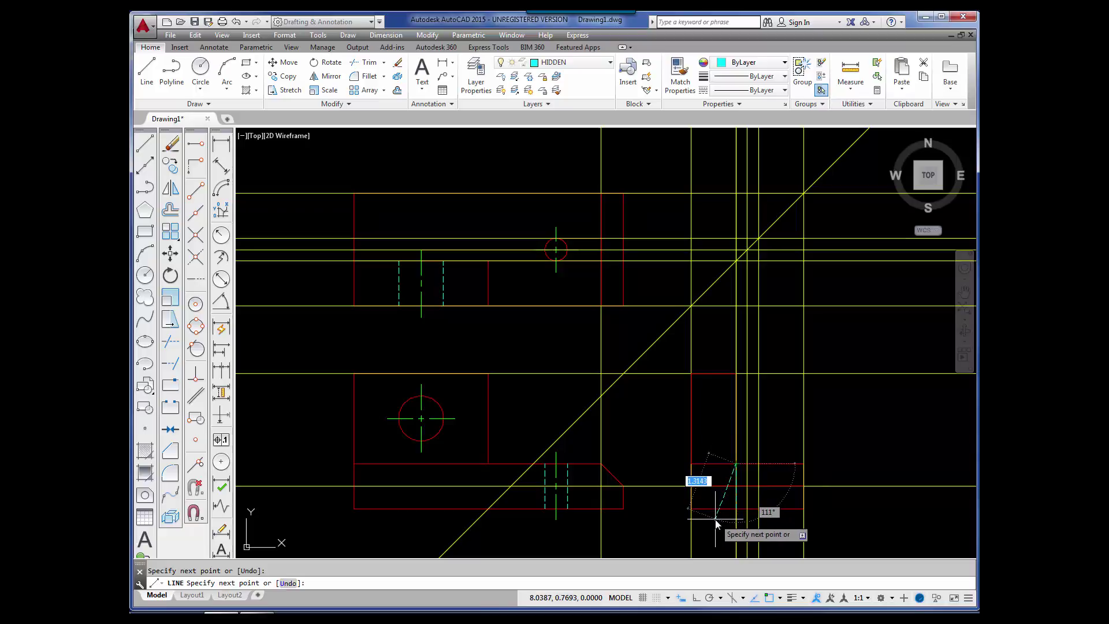
key("Return")
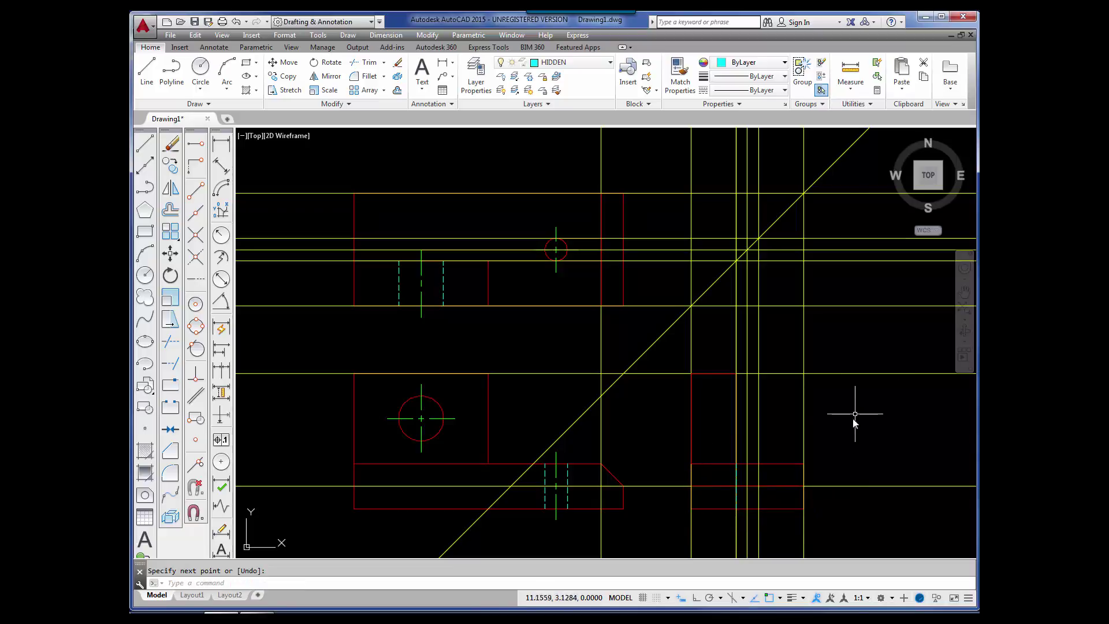
key("Return")
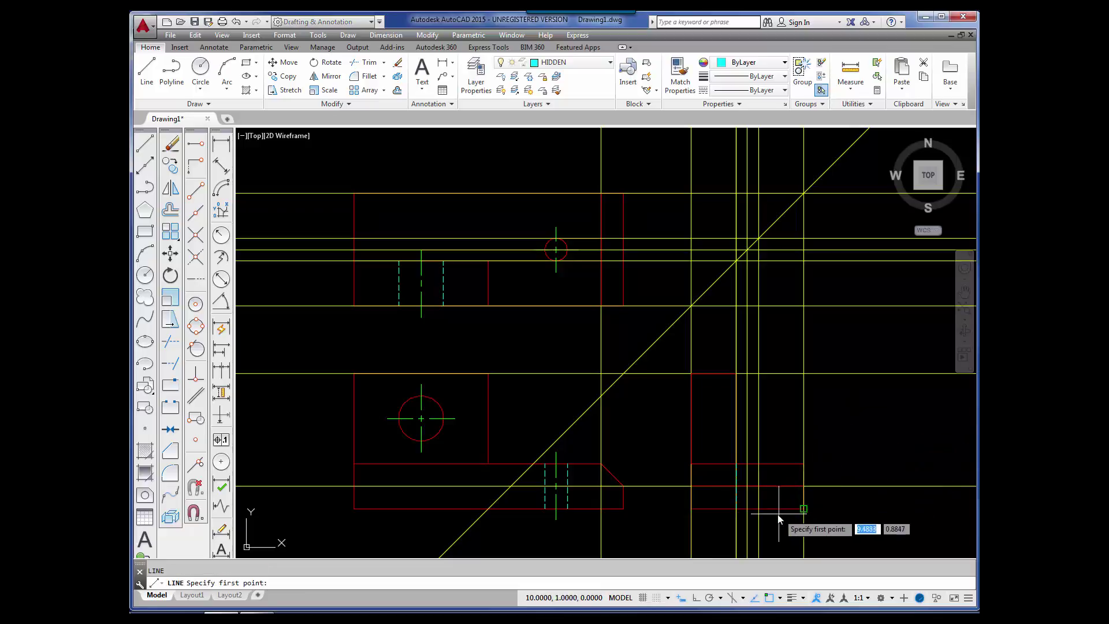
left_click(759, 511)
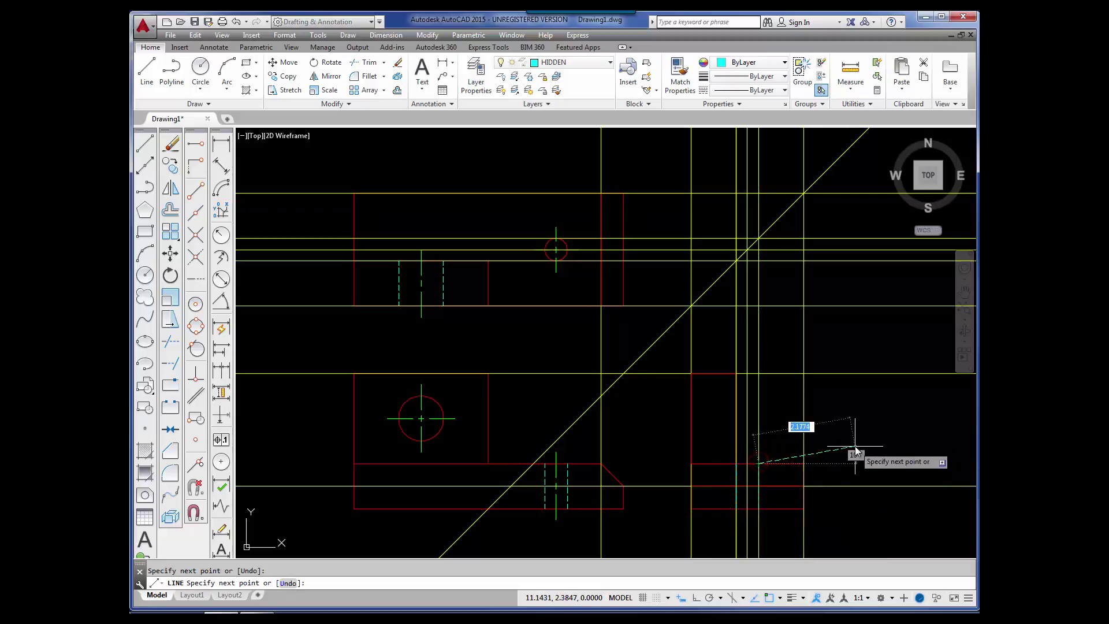
key("Return")
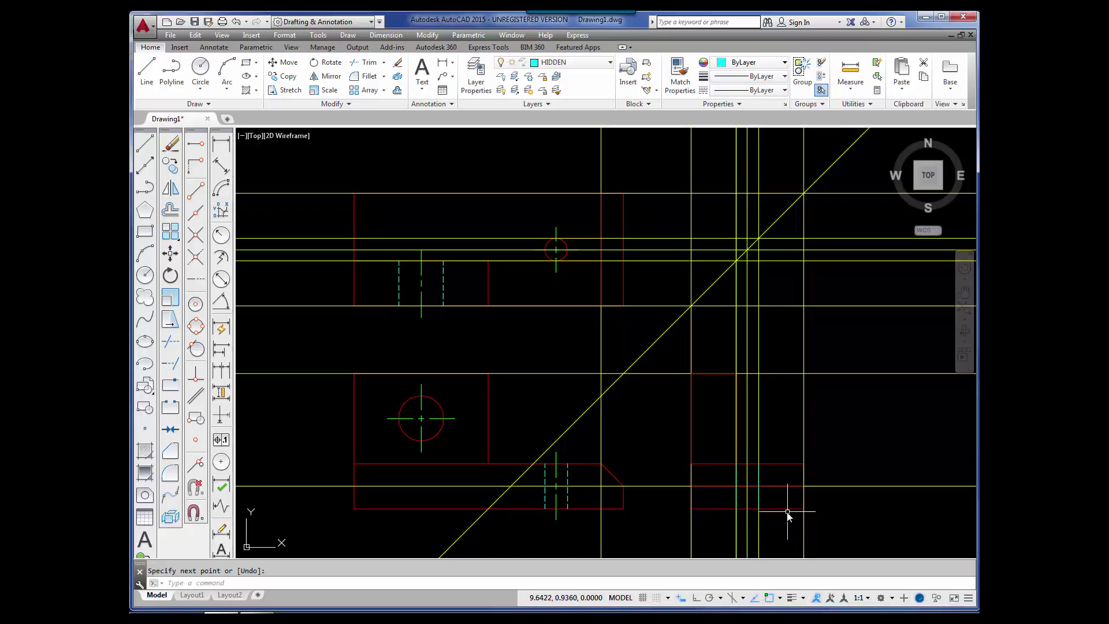
On the CENTER layer, draw the small hole's vertical centerline between the base's top and bottom edges in the side view.
left_click(608, 64)
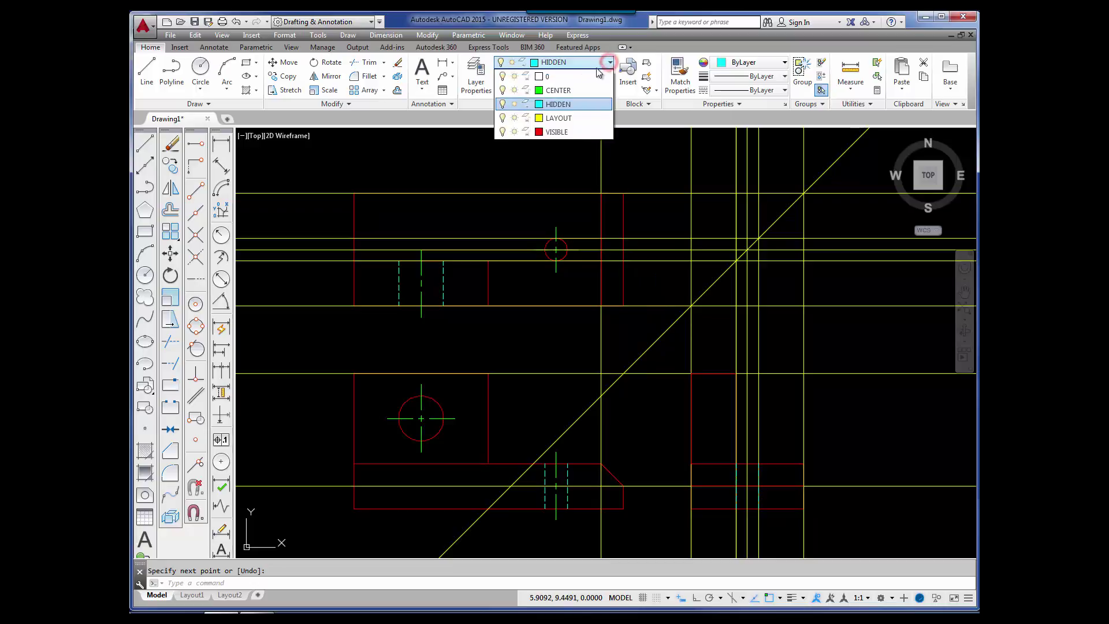
left_click(574, 93)
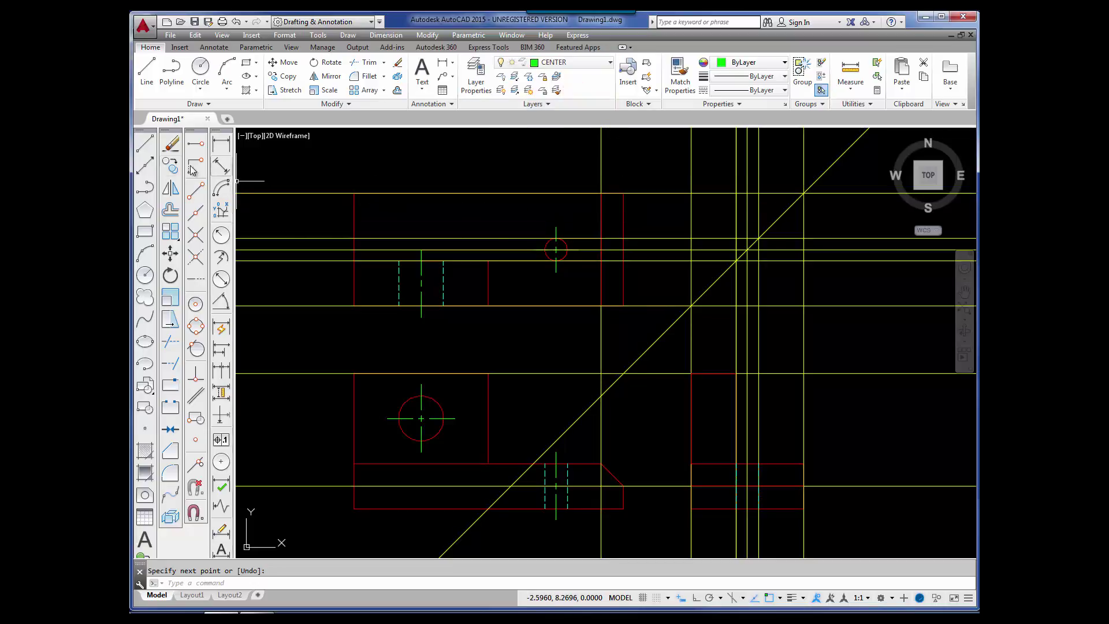
left_click(149, 149)
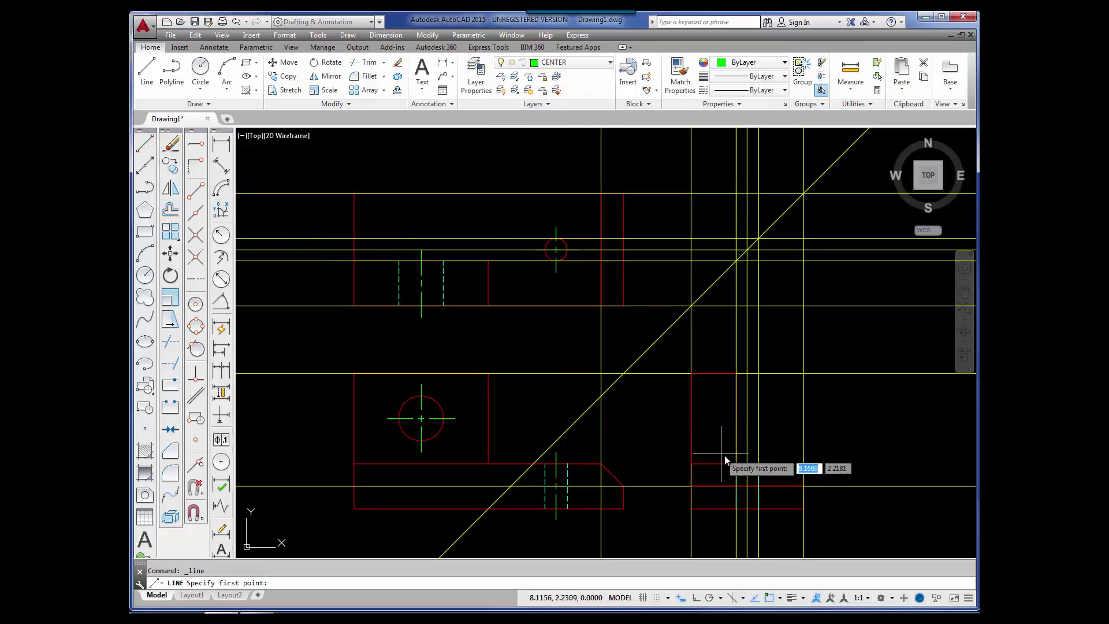
left_click(746, 469)
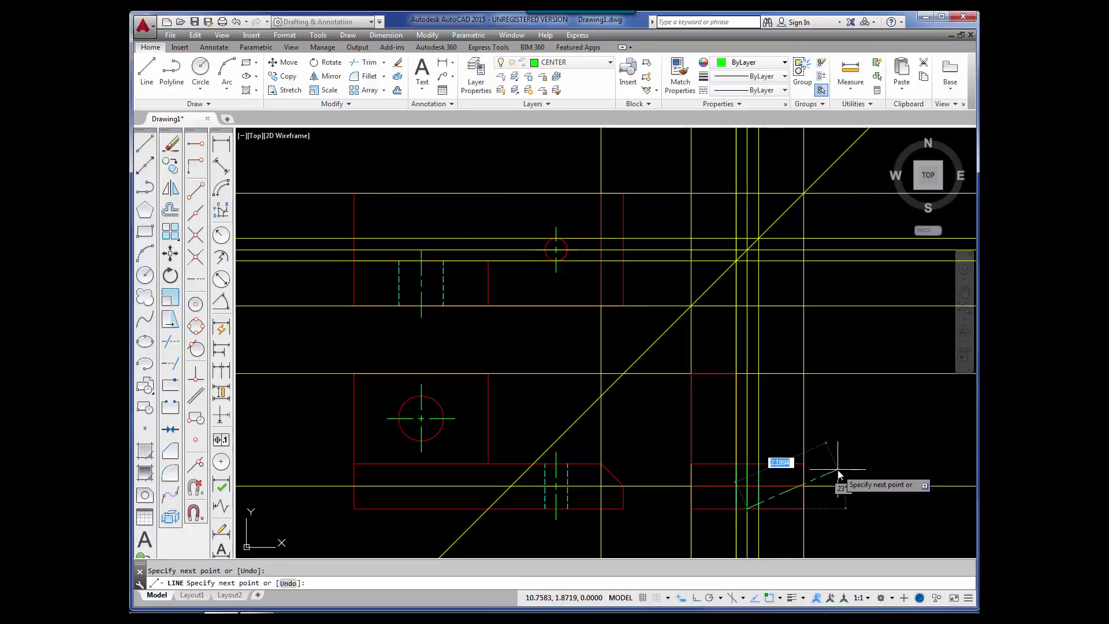
key("Escape")
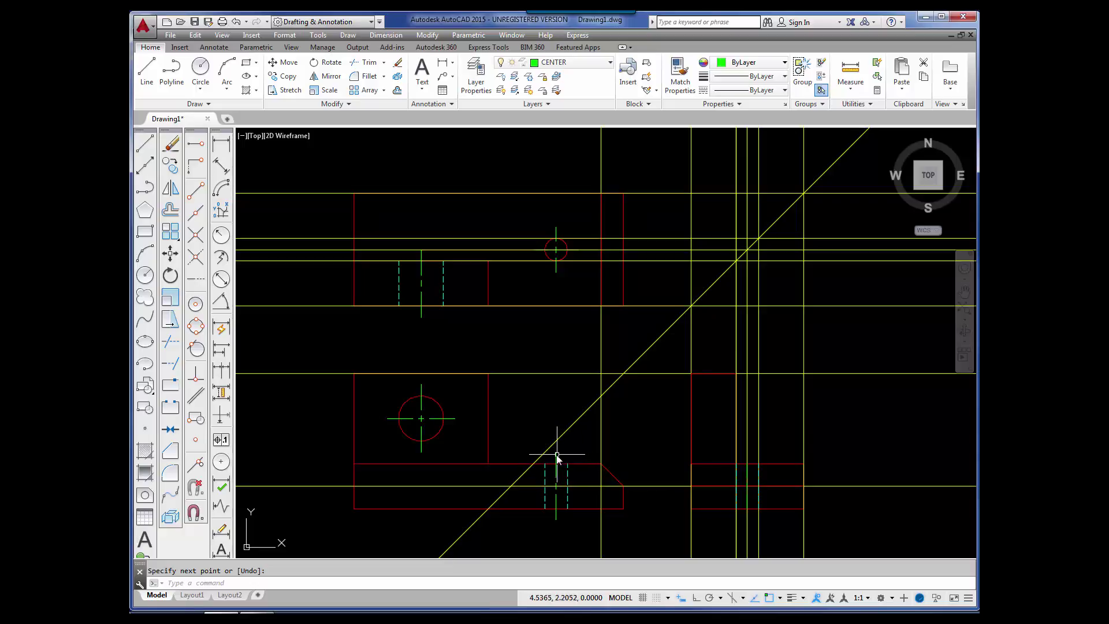
left_click(557, 518)
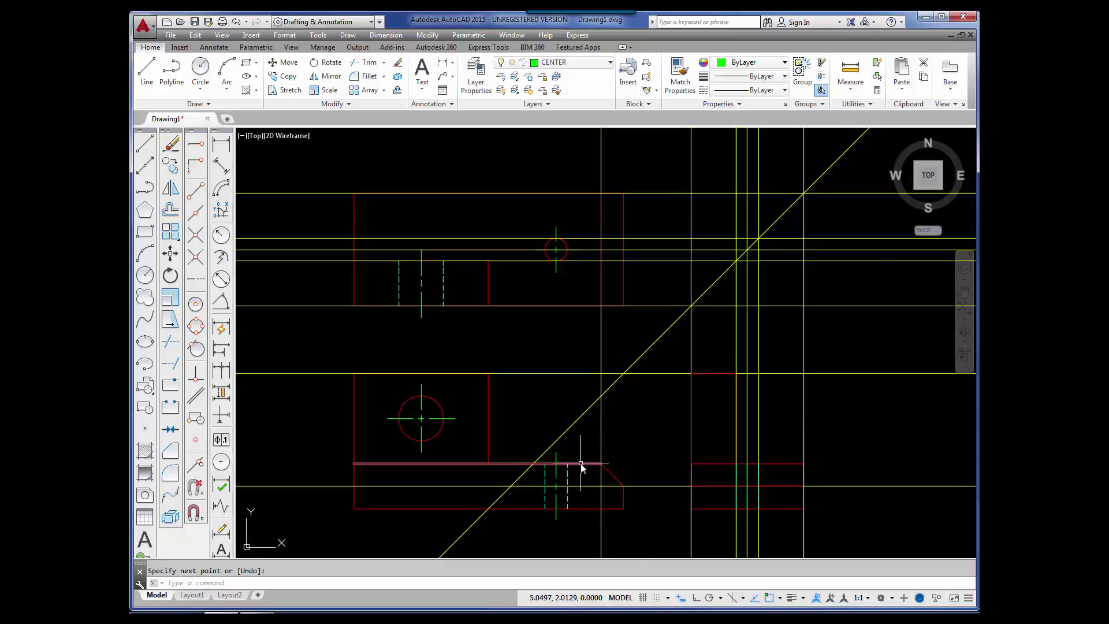
Extend the small hole's vertical centerline in the side view by .25 beyond the base's top and bottom edges.
key("Escape")
left_click(747, 470)
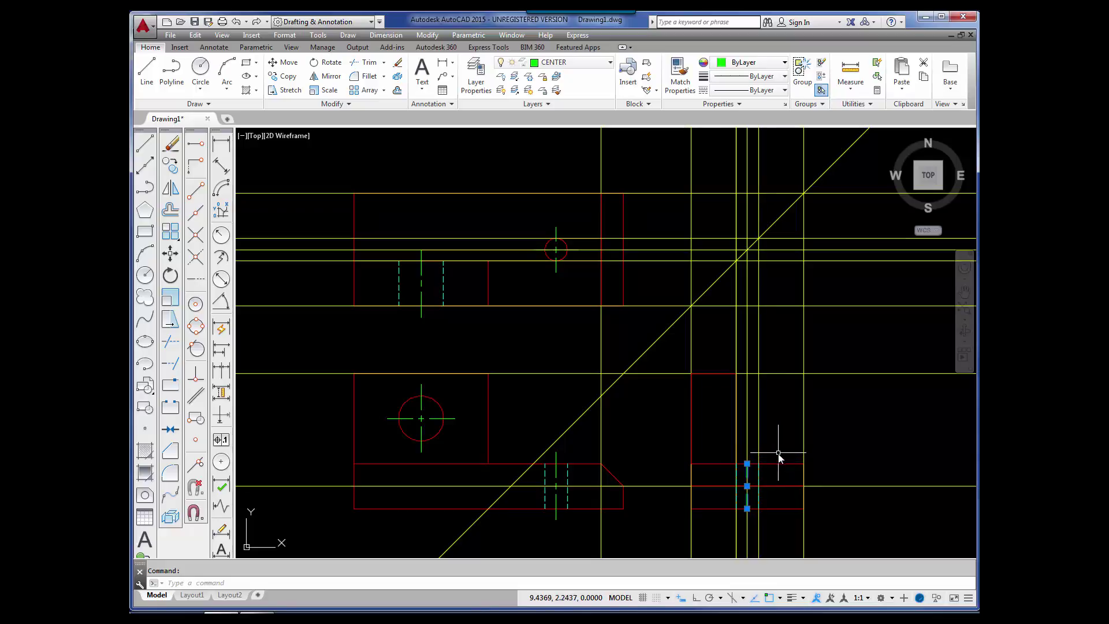
left_click(747, 464)
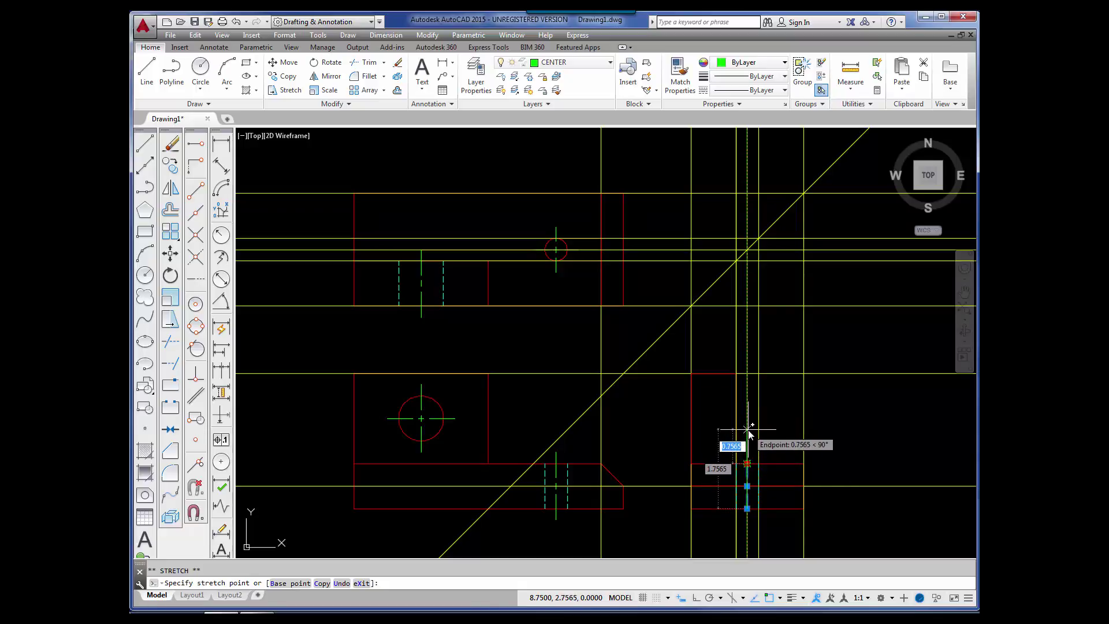
key("BackSpace")
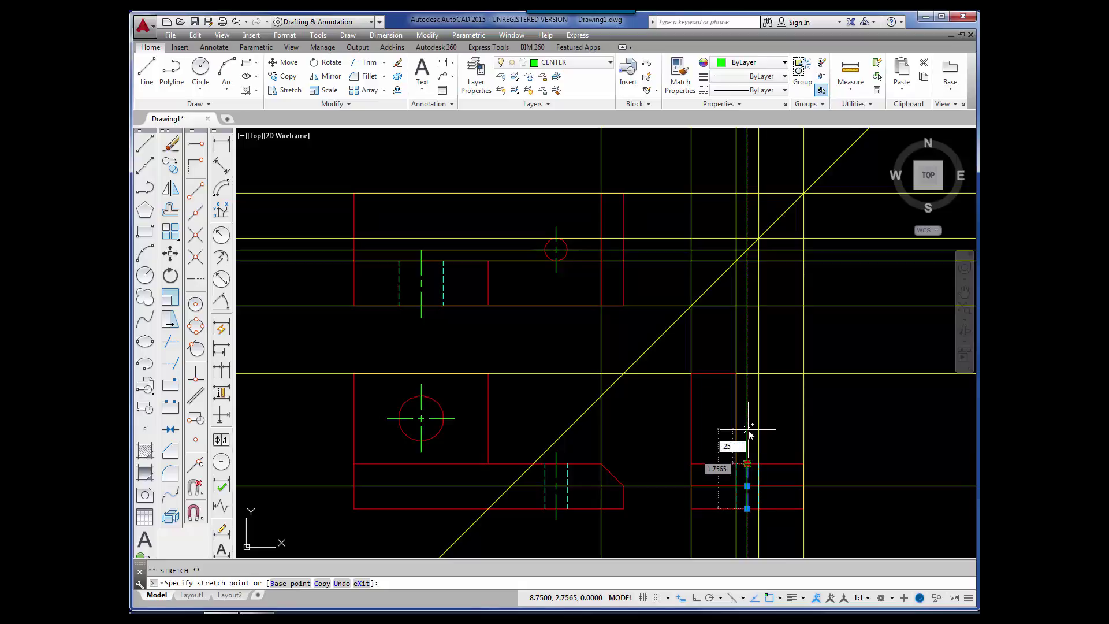
key("Return")
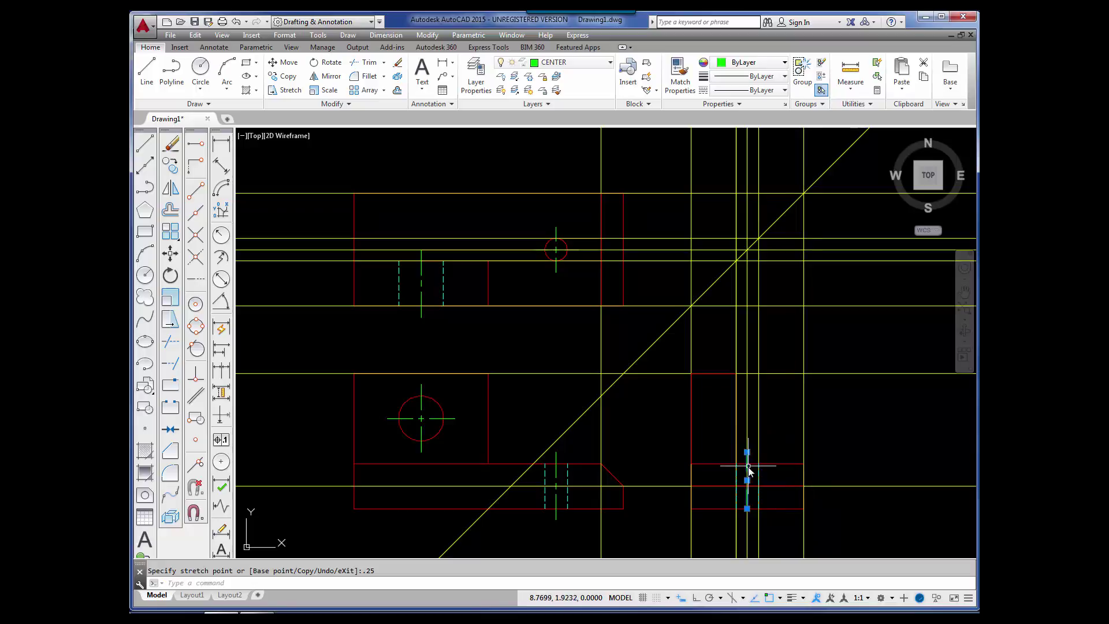
left_click(748, 509)
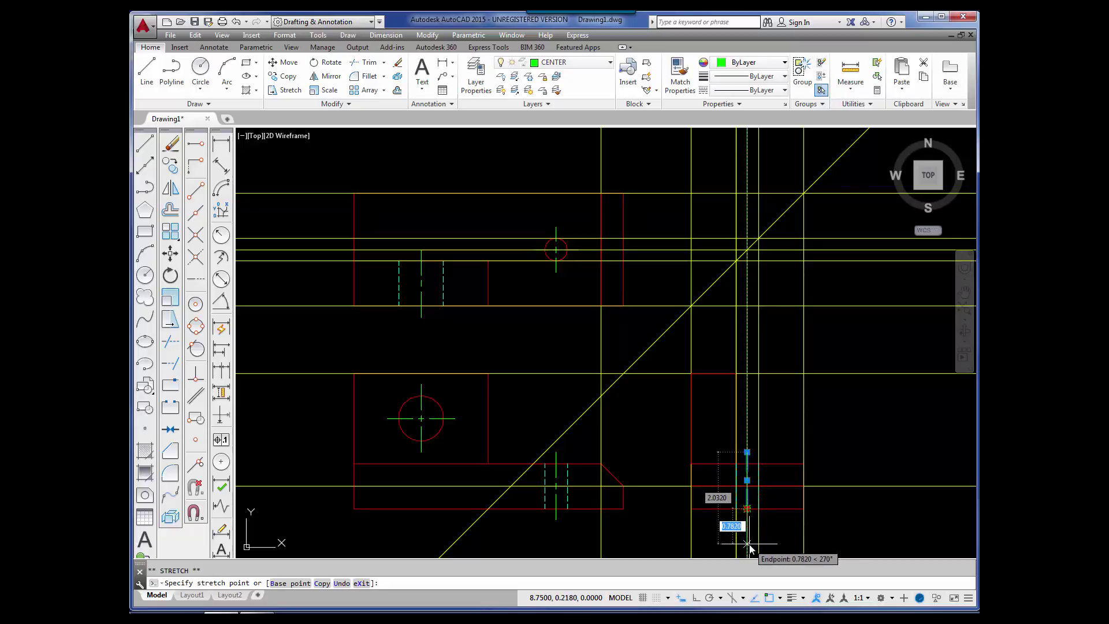
type(".")
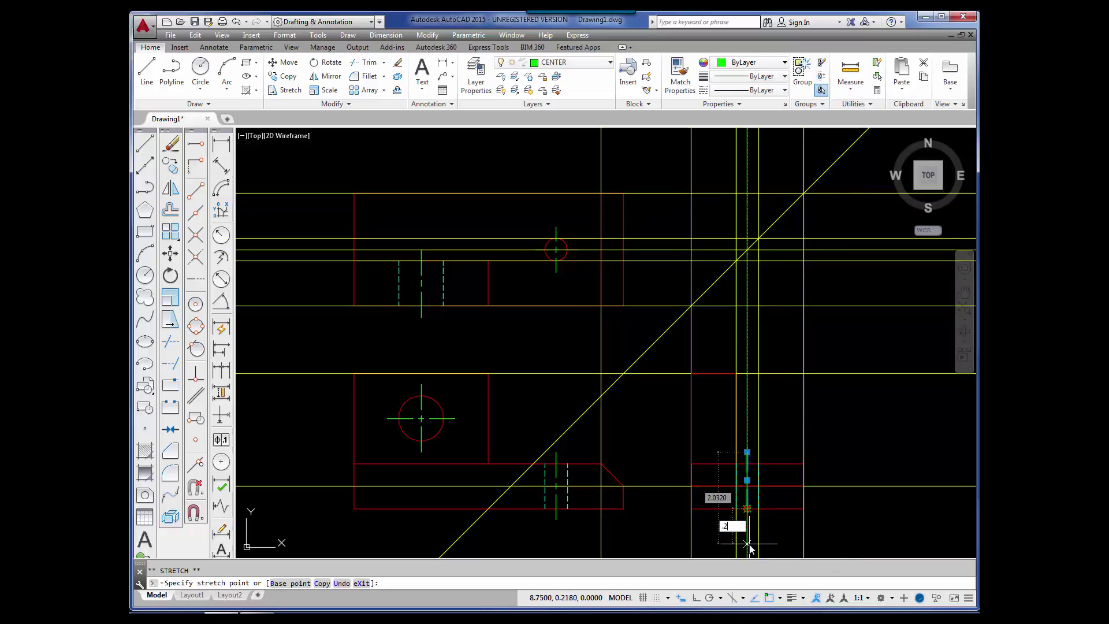
type("25")
key("Return")
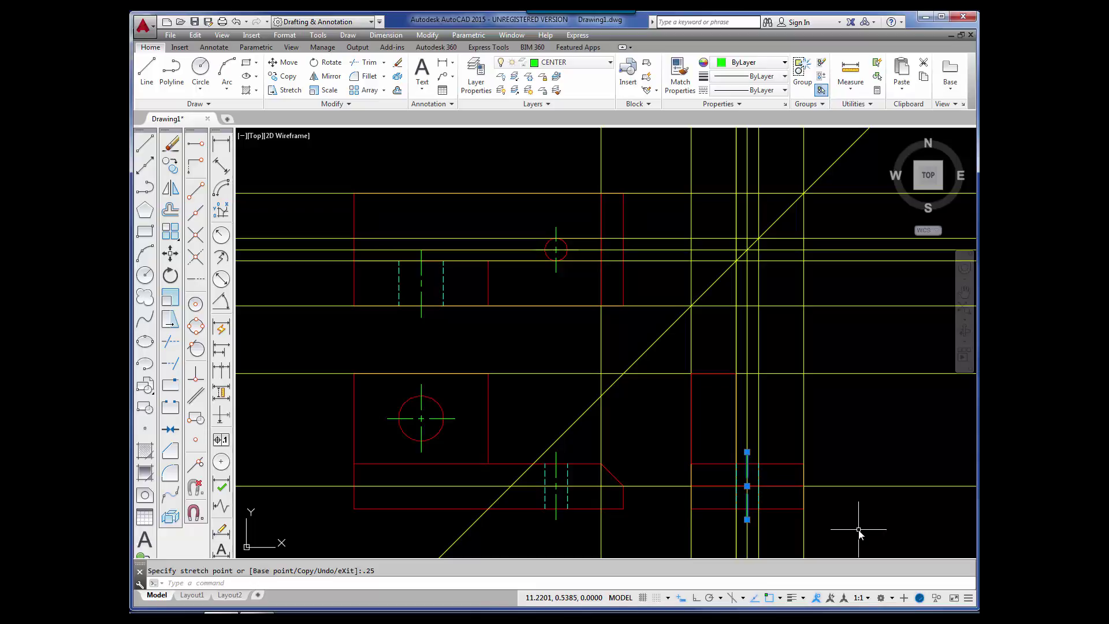
key("Escape")
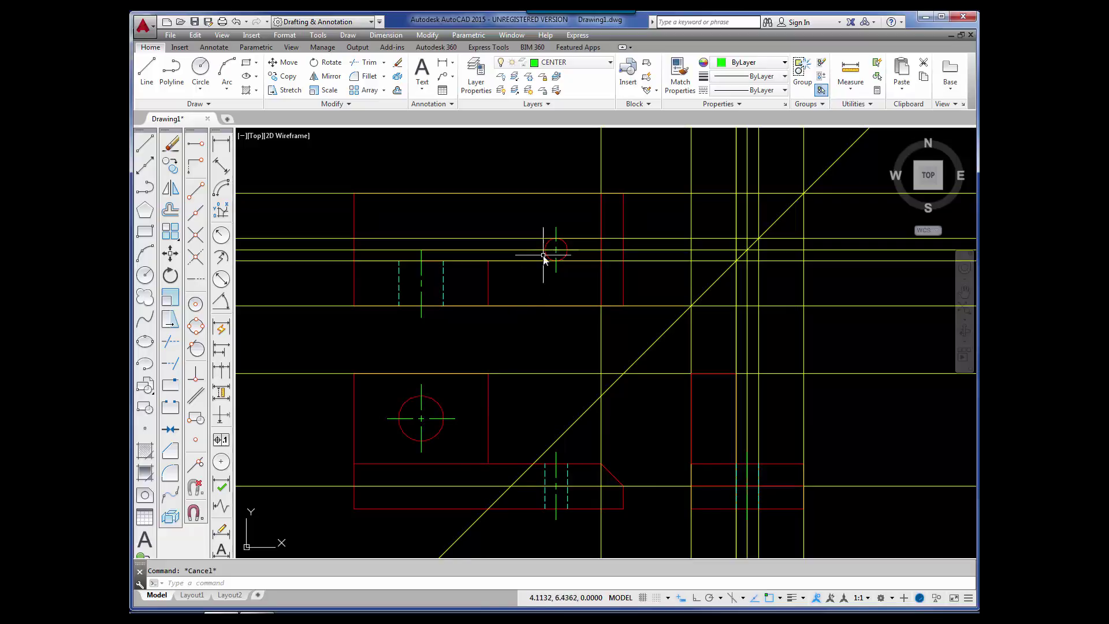
On the LAYOUT layer, draw horizontal construction lines through the large circle's top and bottom quadrants and its horizontal centerline in the front view.
left_click(610, 62)
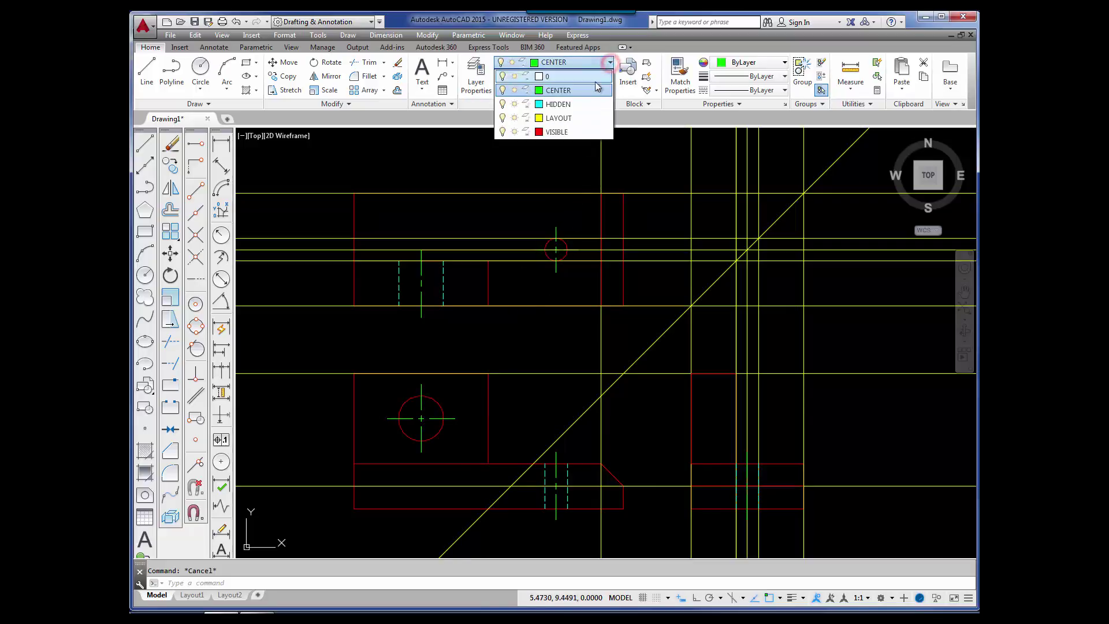
left_click(578, 116)
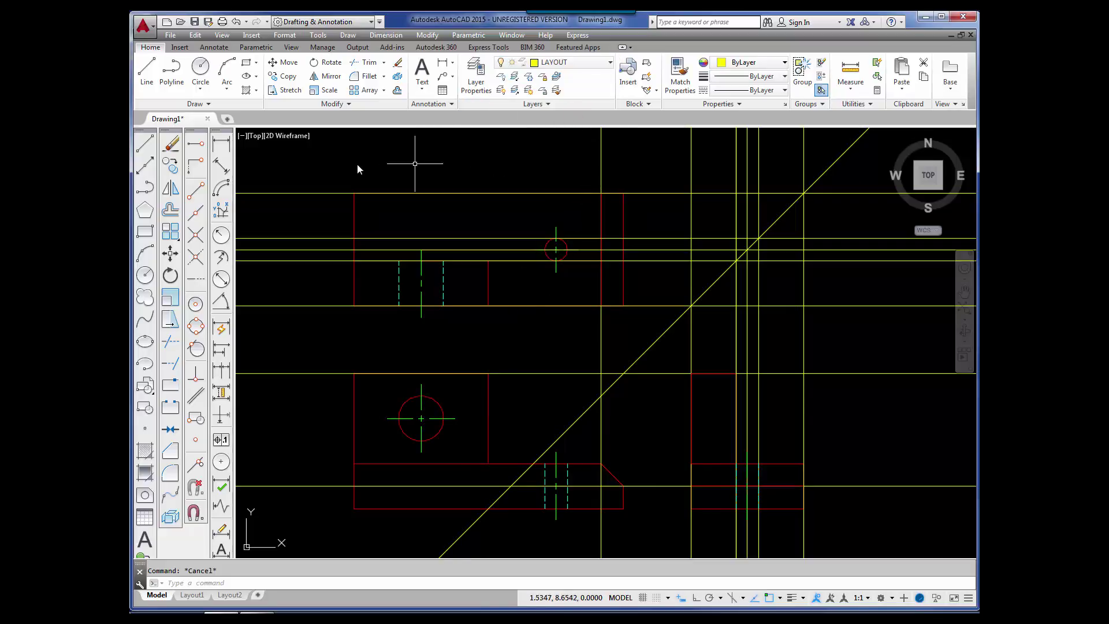
left_click(145, 167)
type("H")
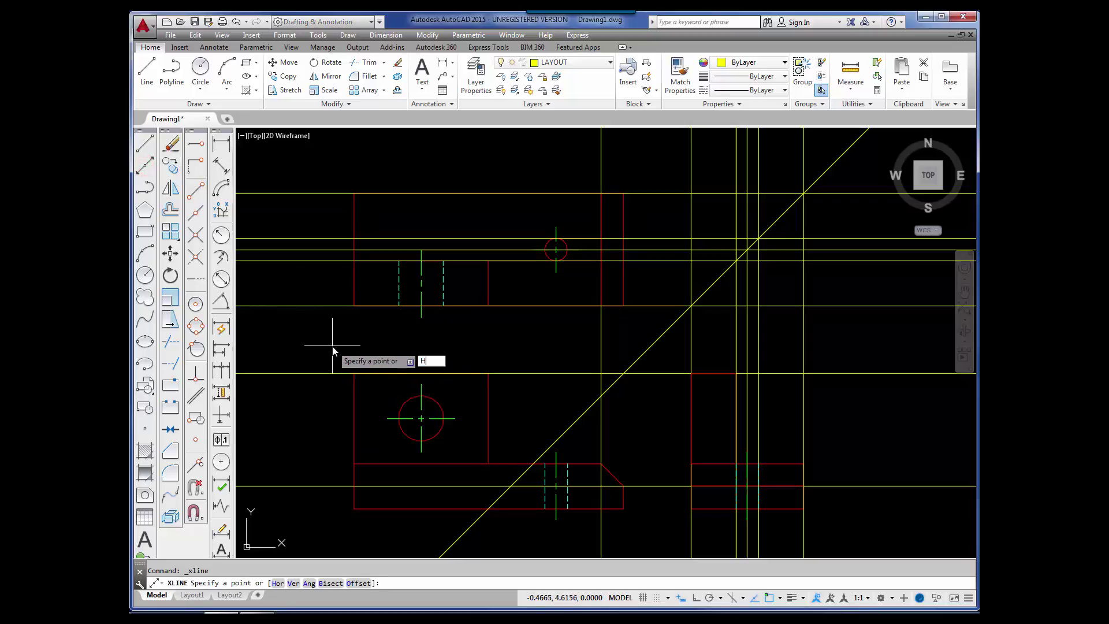
key("Return")
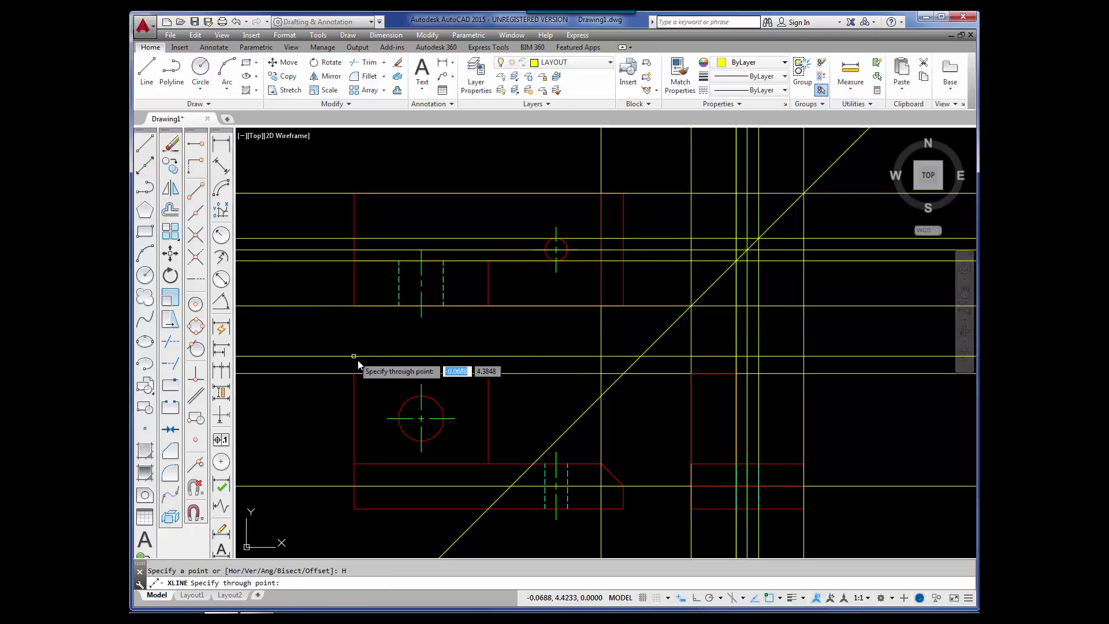
left_click(421, 397)
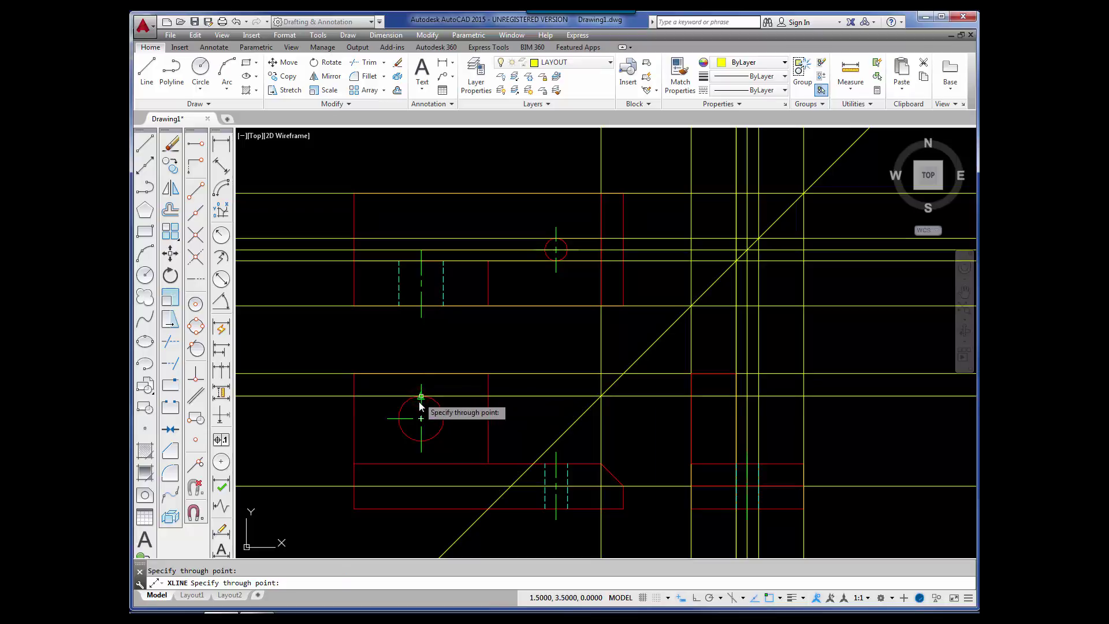
left_click(422, 442)
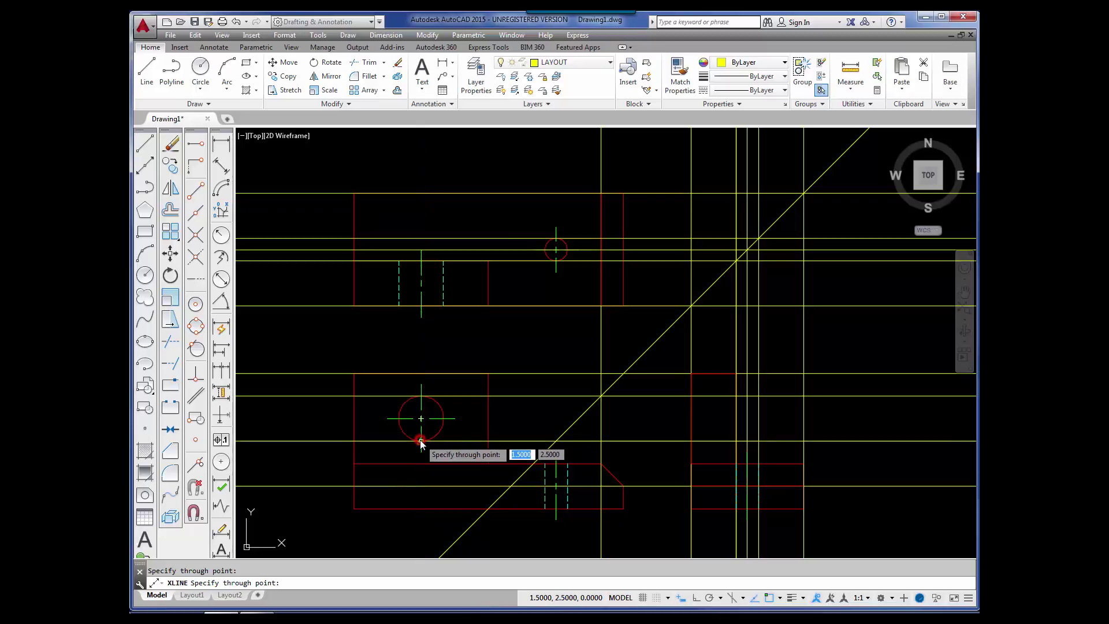
left_click(454, 418)
key("Return")
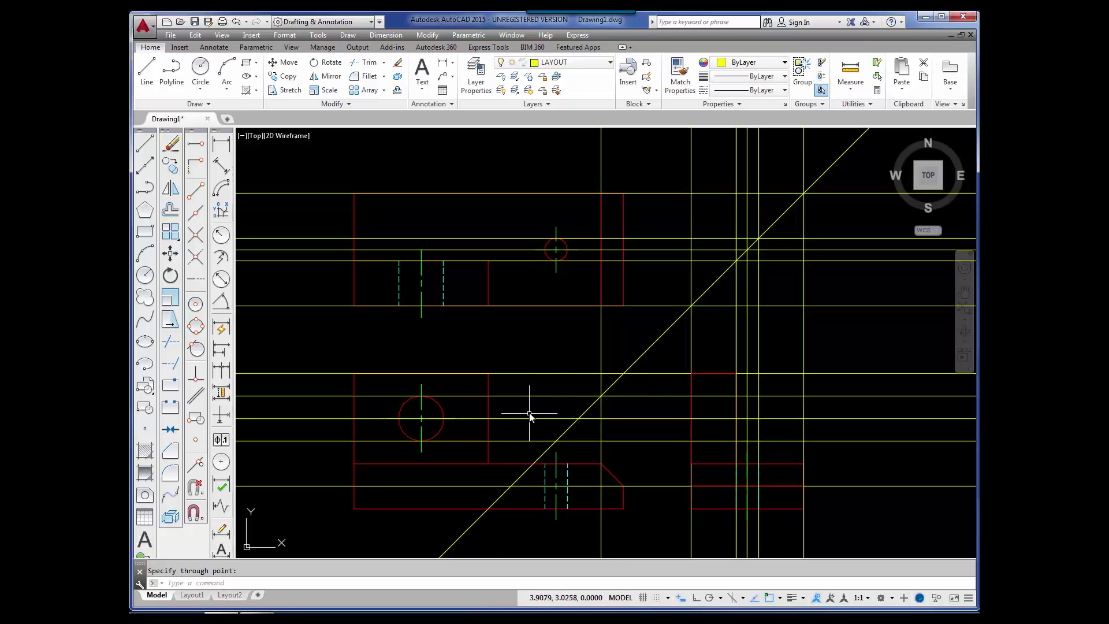
On the HIDDEN layer, draw the large hole's two horizontal edges between the upright's vertical edges in the side view.
left_click(610, 64)
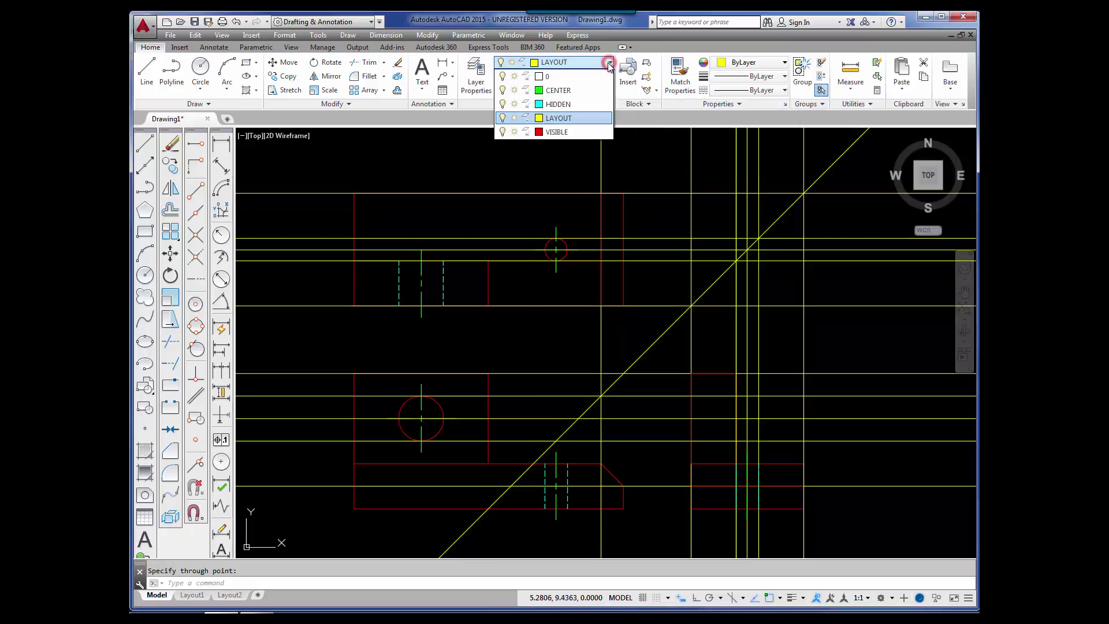
left_click(564, 107)
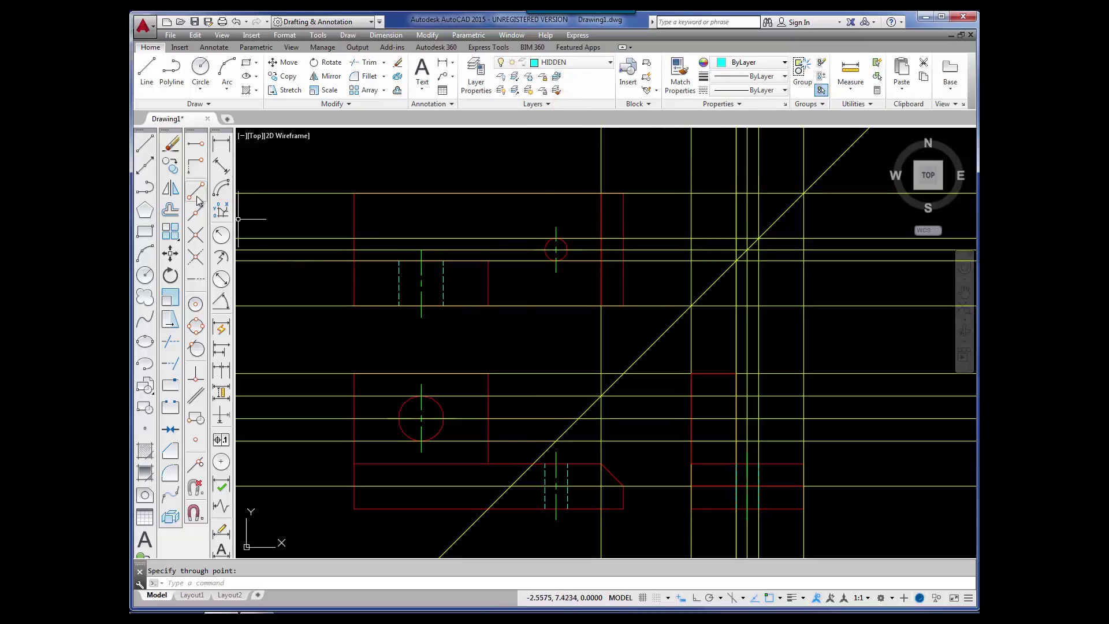
left_click(145, 146)
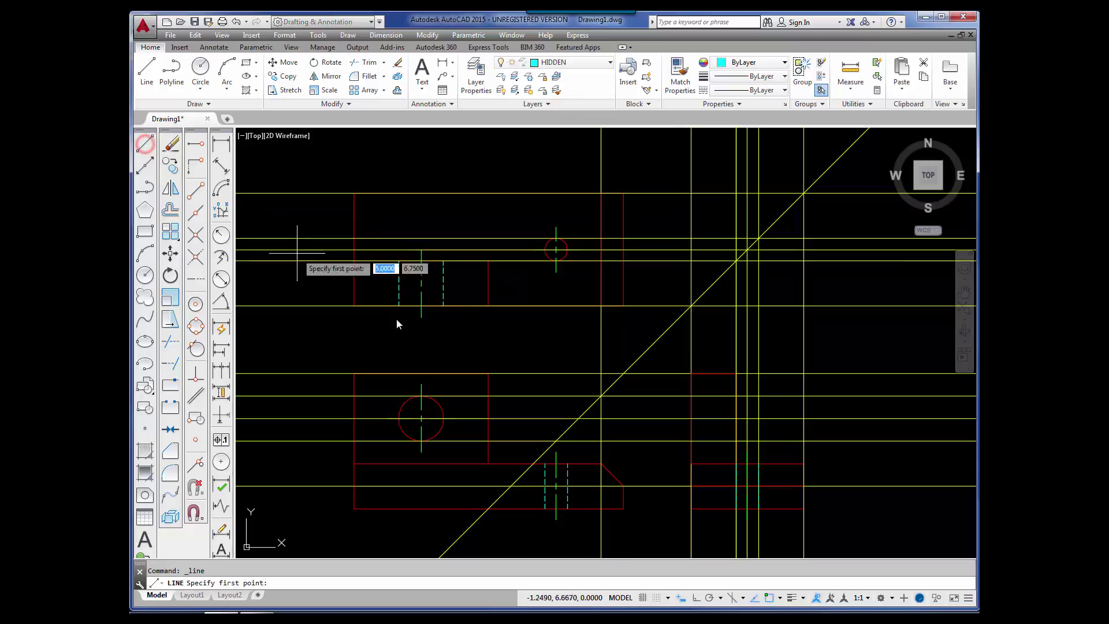
left_click(691, 397)
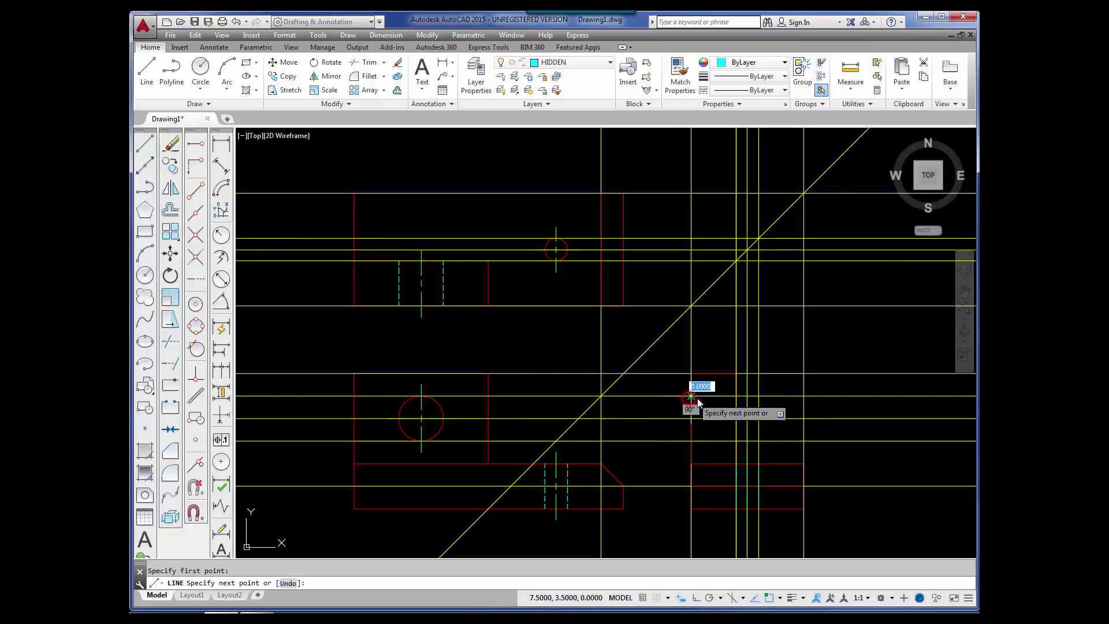
left_click(737, 395)
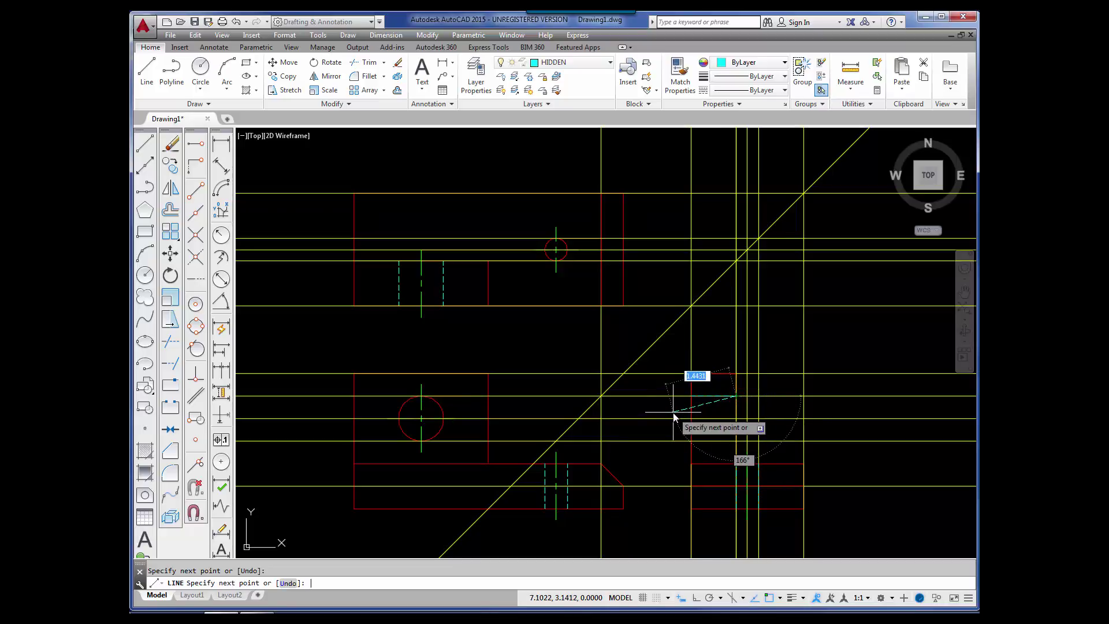
key("Return")
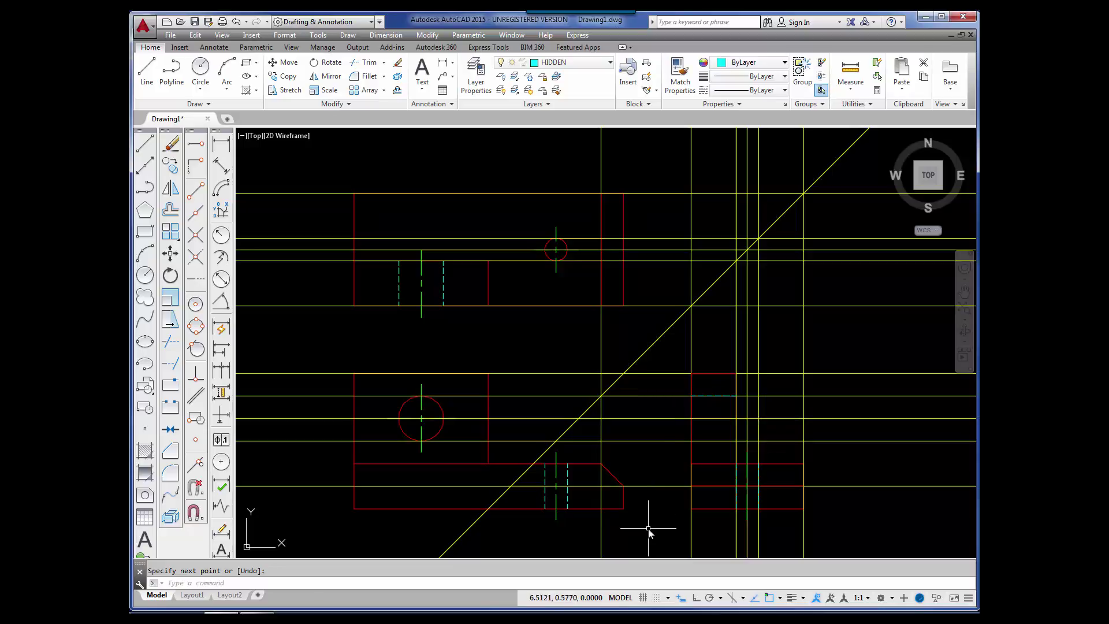
key("Return")
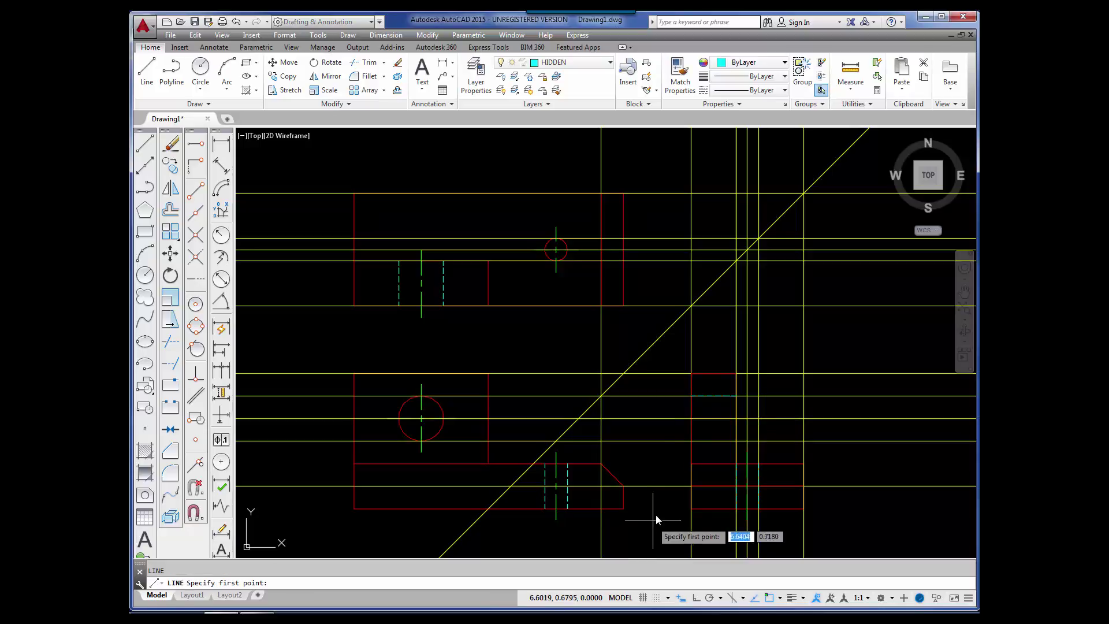
left_click(691, 441)
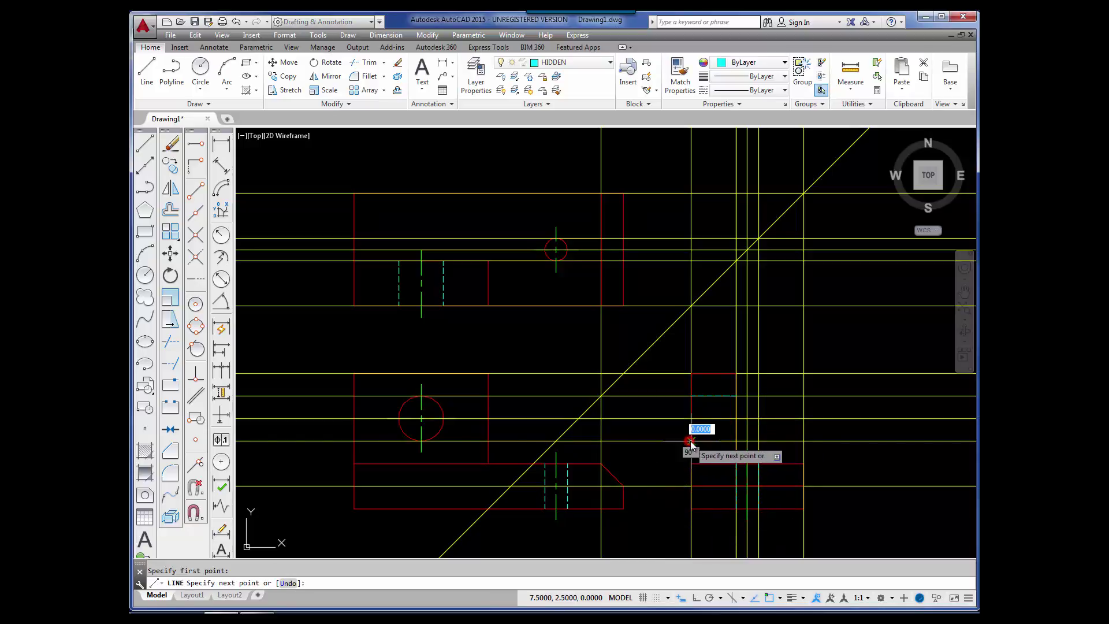
left_click(738, 442)
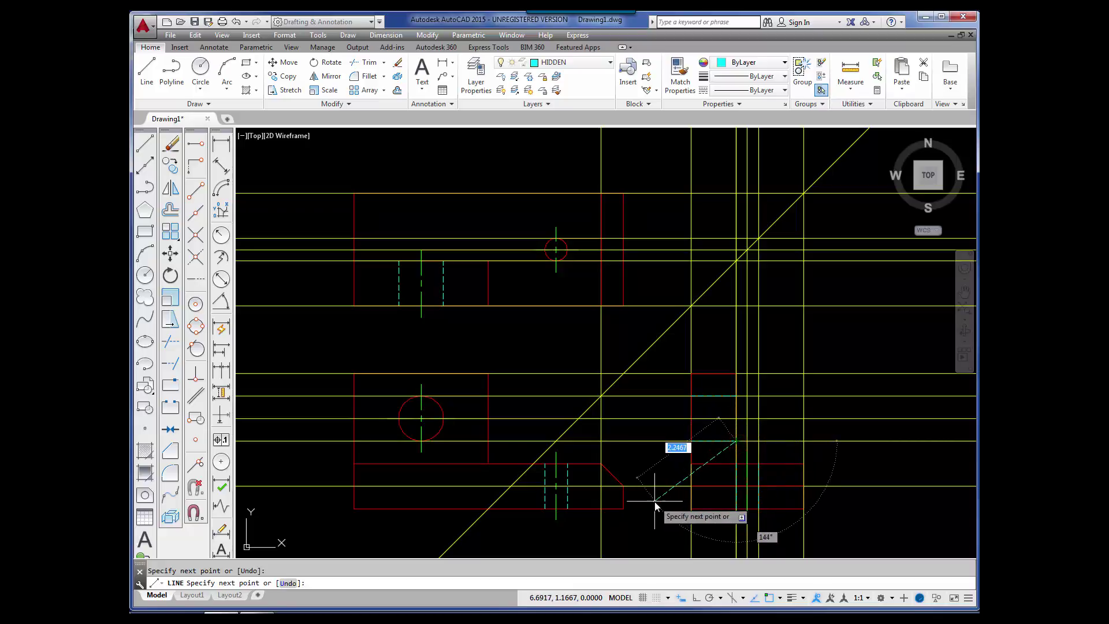
key("Return")
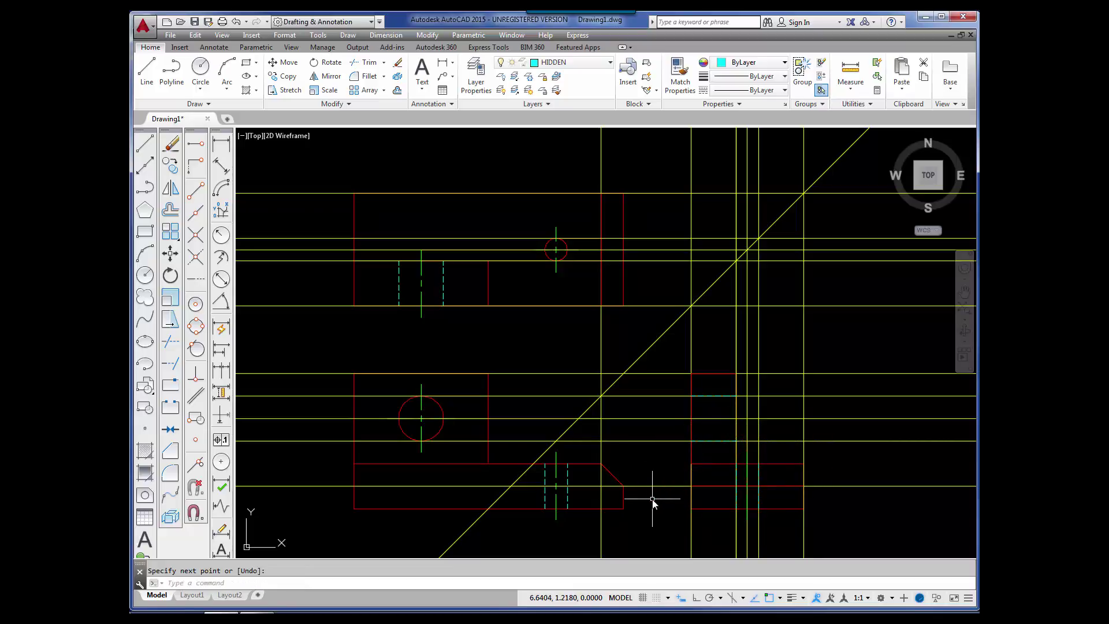
On the CENTER layer, draw the large hole's horizontal centerline between the upright's vertical edges in the side view.
left_click(610, 64)
left_click(576, 91)
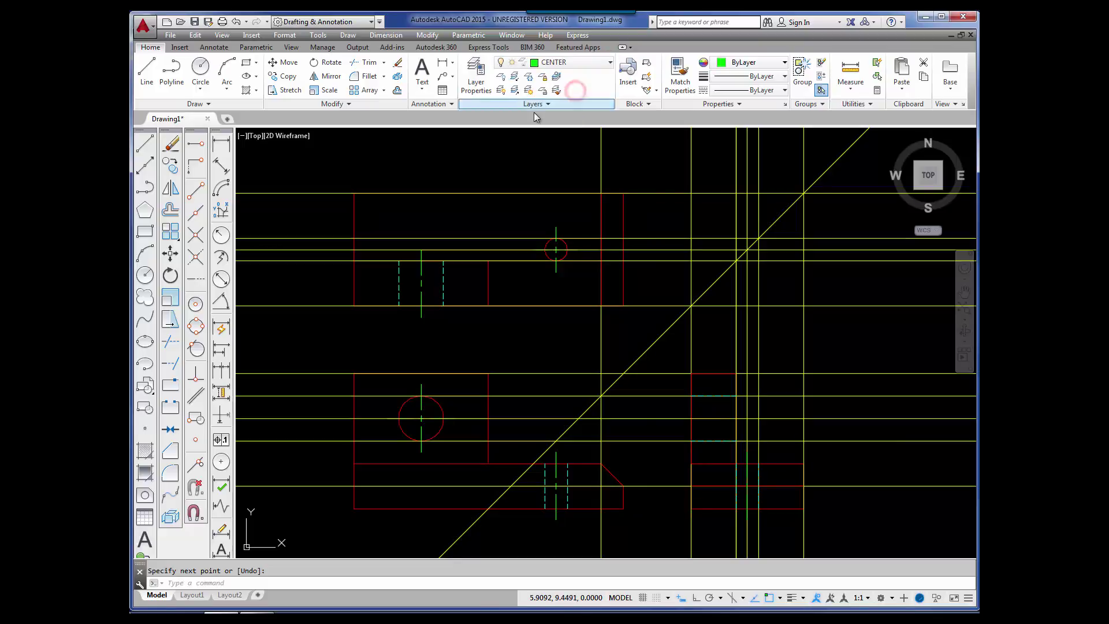
left_click(146, 146)
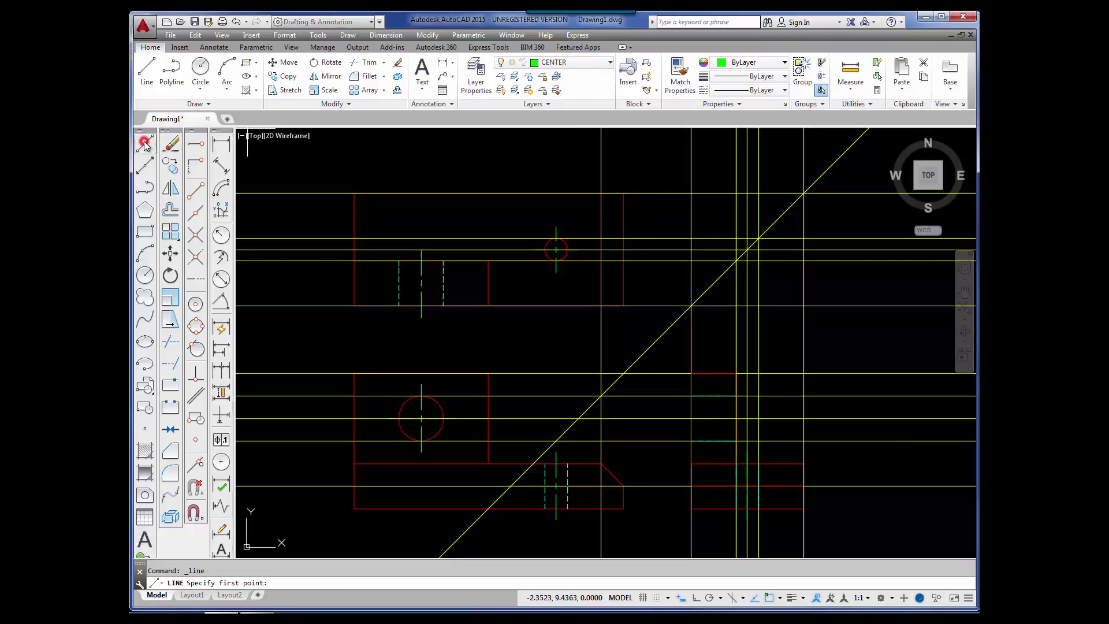
left_click(691, 418)
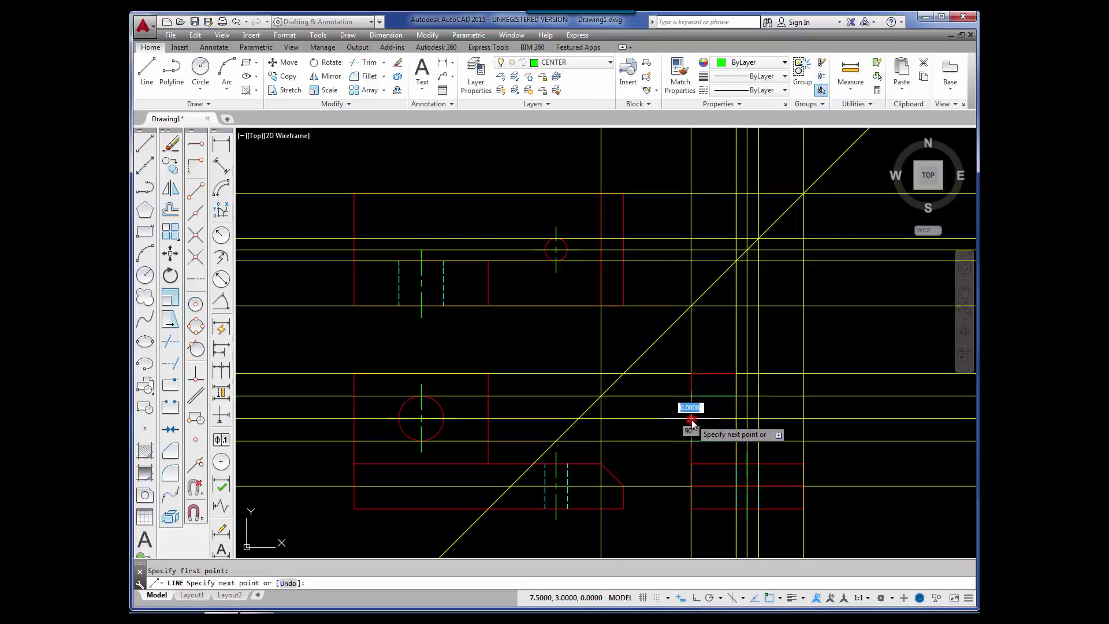
left_click(735, 421)
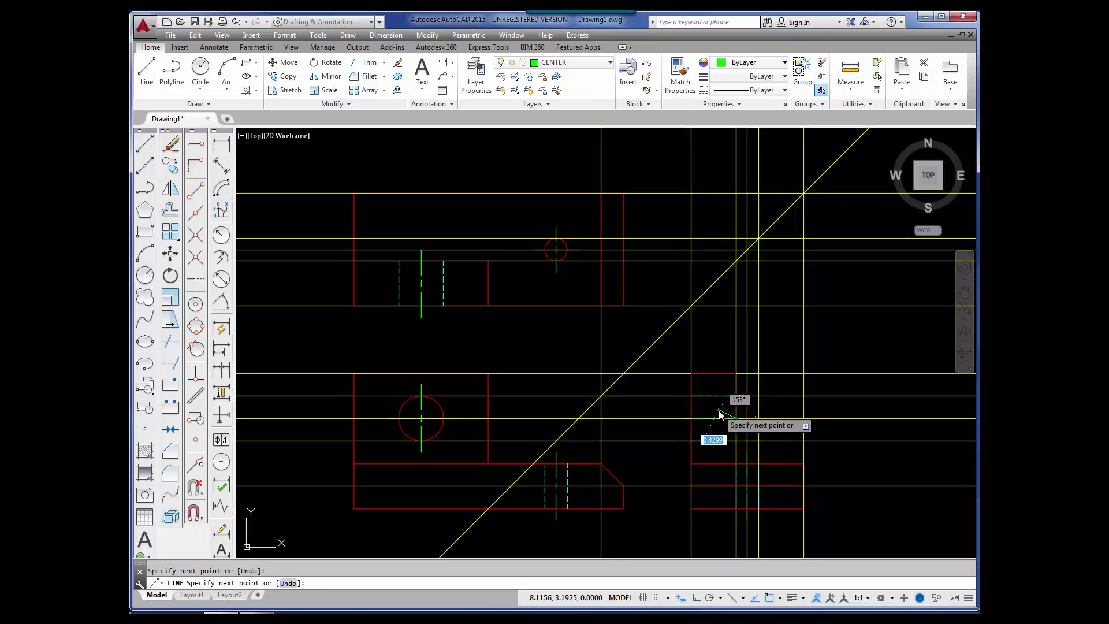
key("Return")
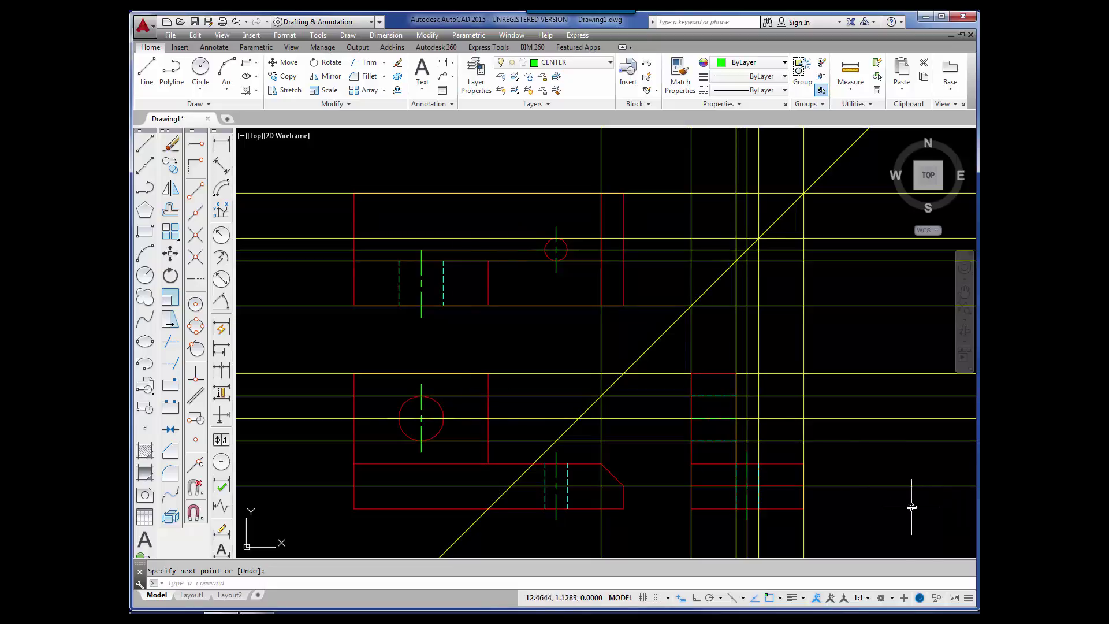
Send all the horizontal, vertical and 45-degree construction lines behind the other objects in the draw order.
left_click(909, 544)
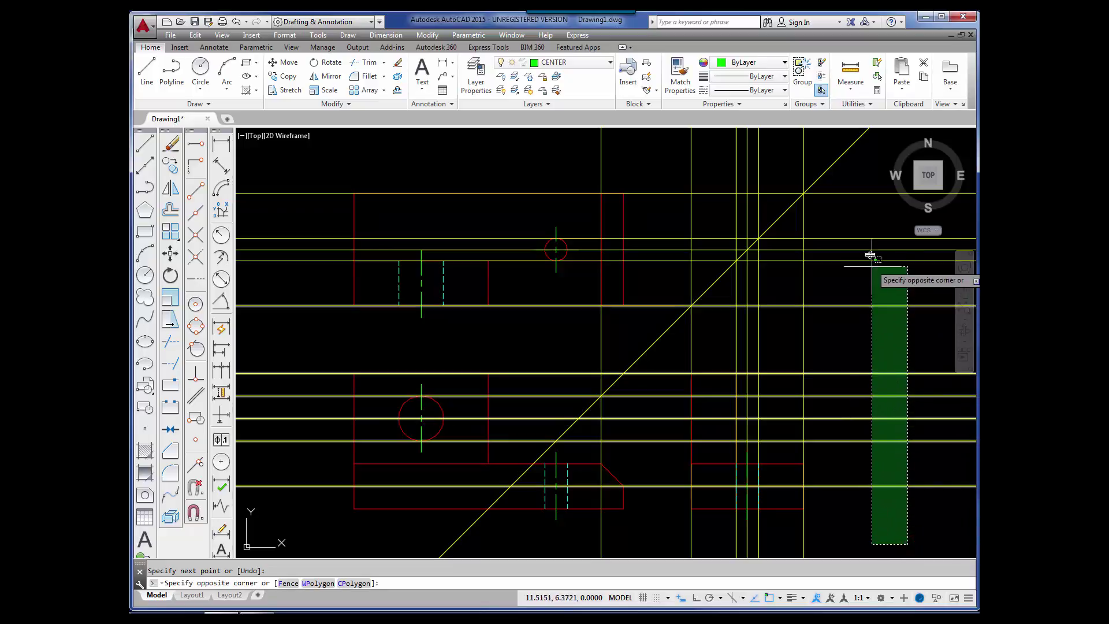
left_click(856, 175)
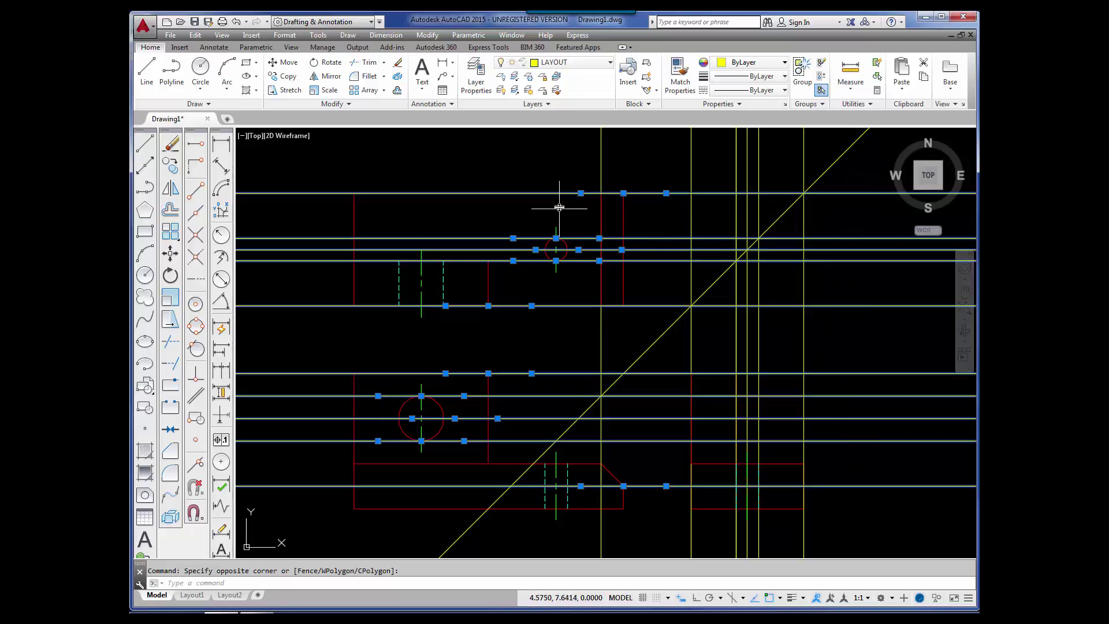
left_click(860, 157)
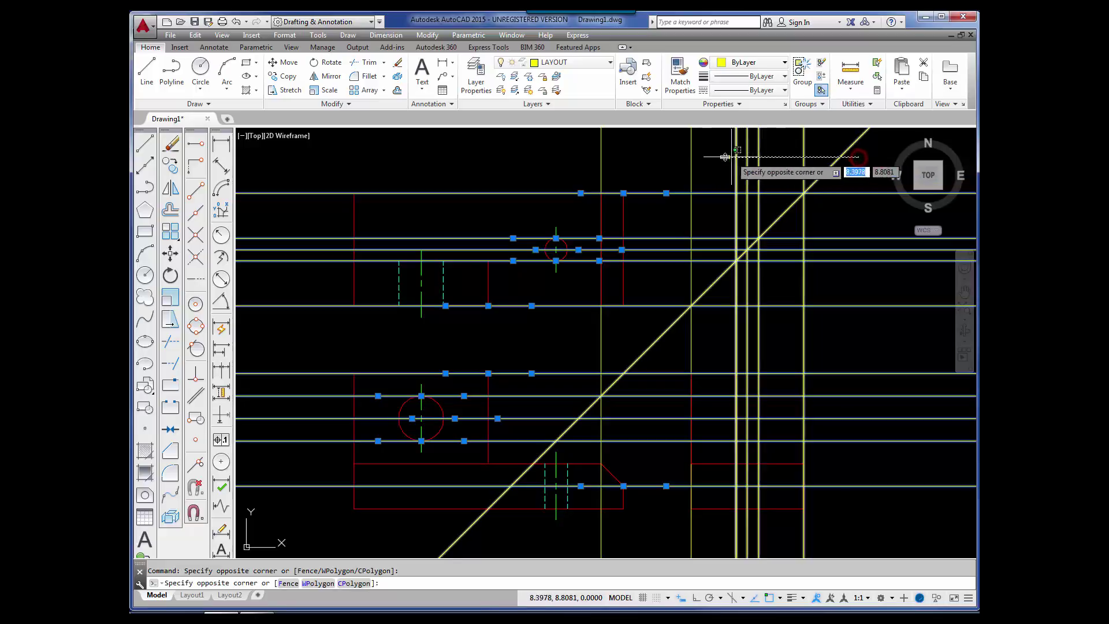
left_click(445, 147)
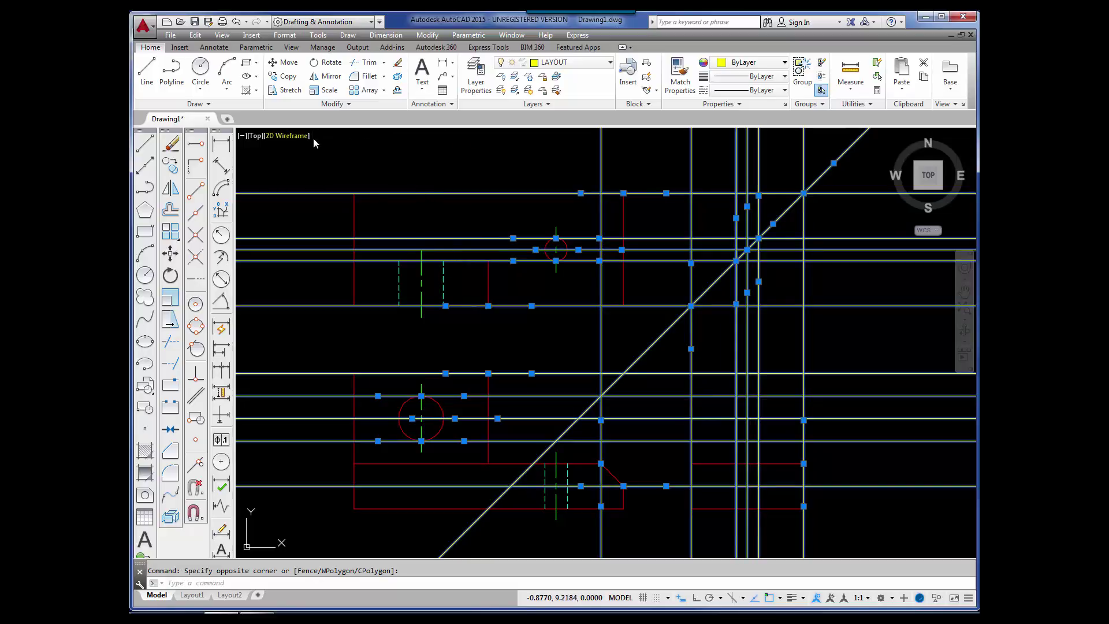
left_click(209, 106)
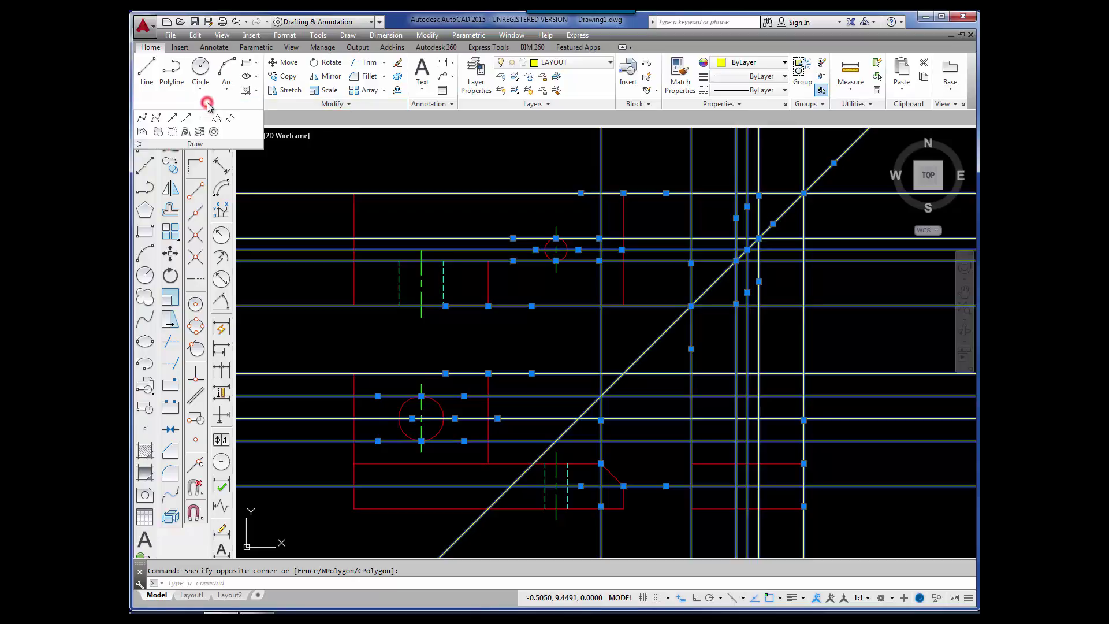
left_click(349, 105)
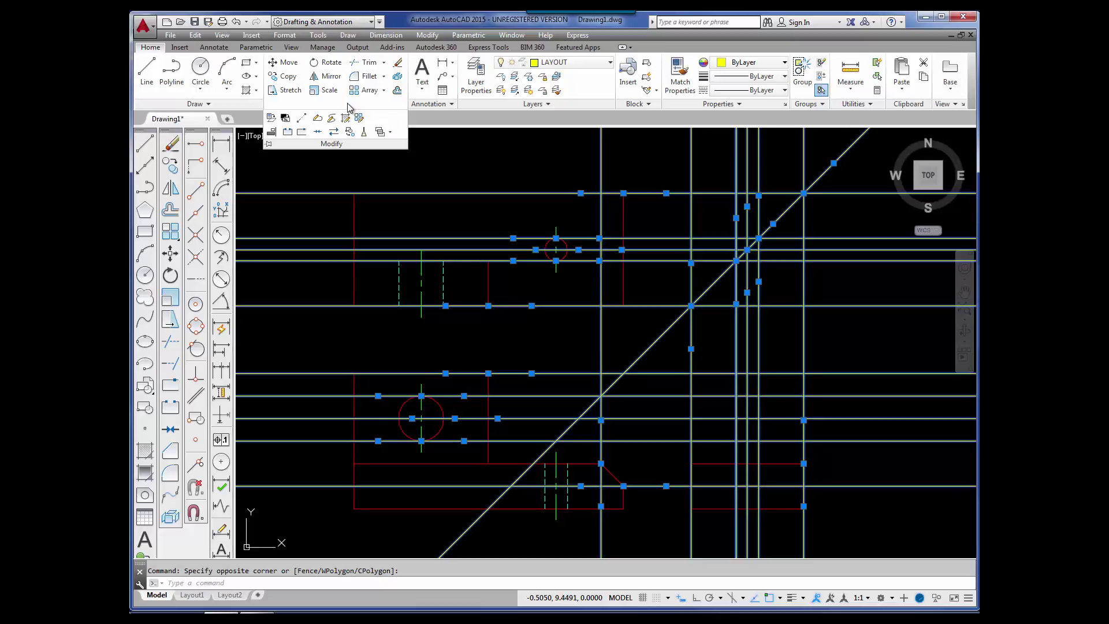
left_click(391, 135)
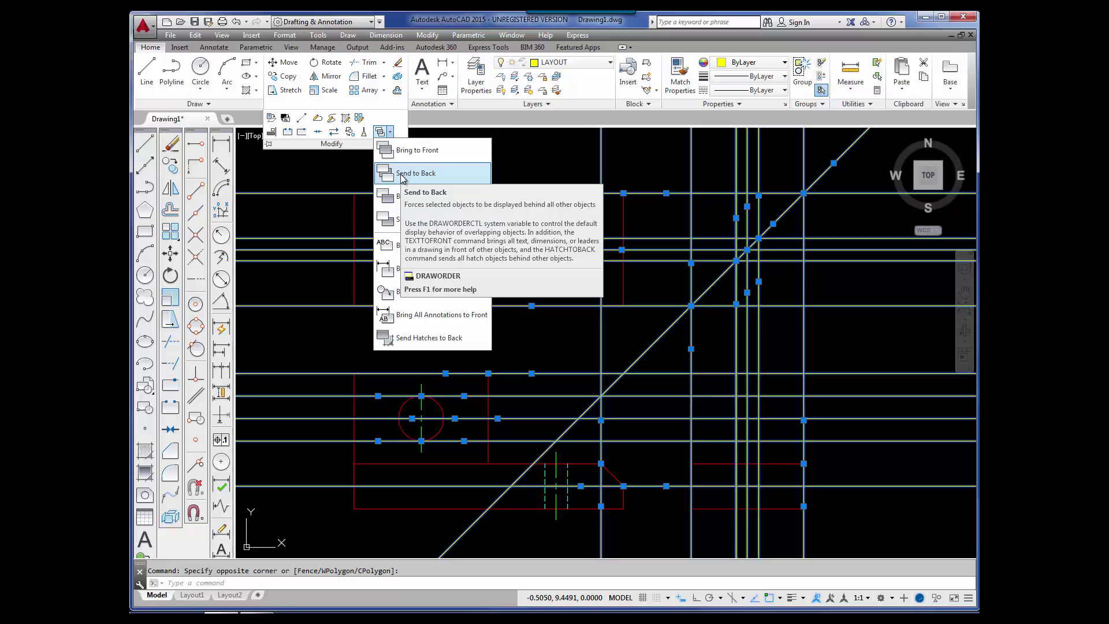
left_click(404, 174)
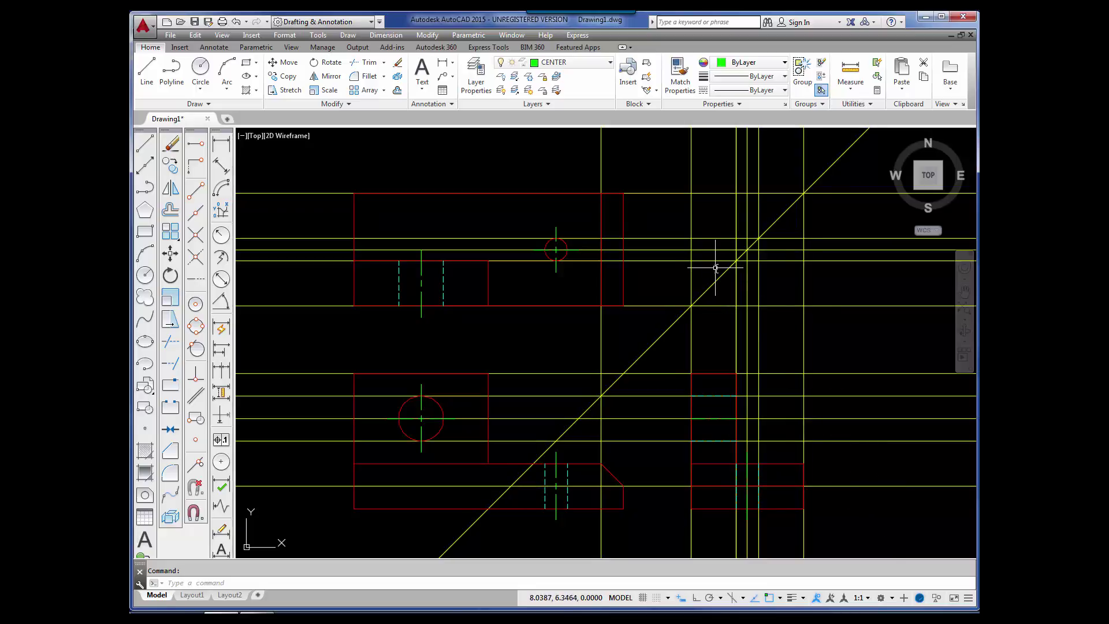
Turn off the LAYOUT layer, keeping CENTER as the current layer.
right_click(553, 104)
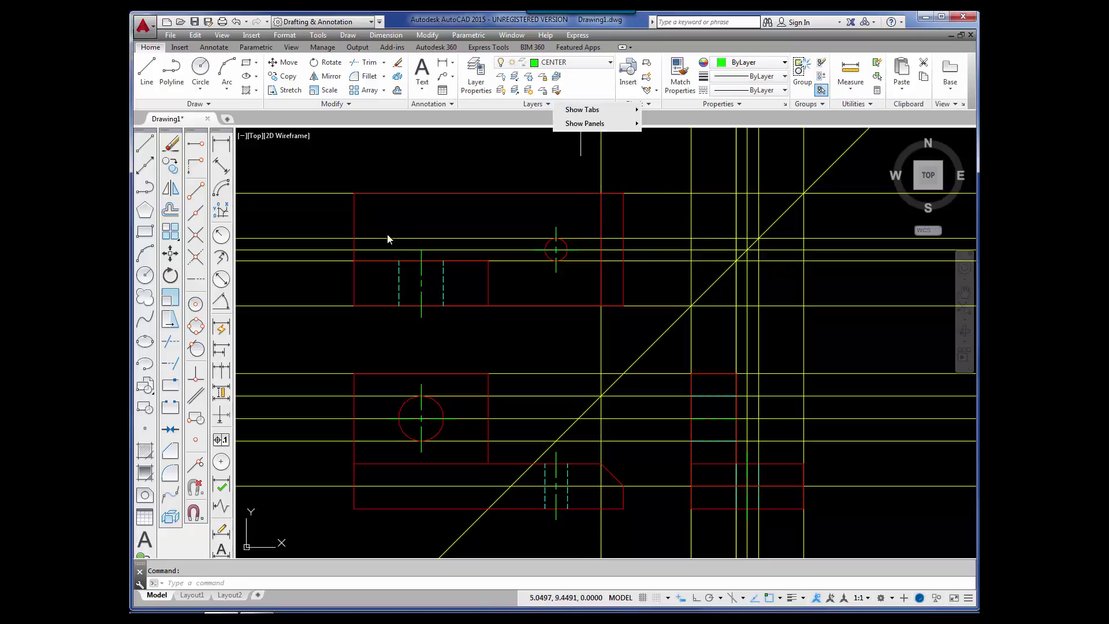
left_click(610, 64)
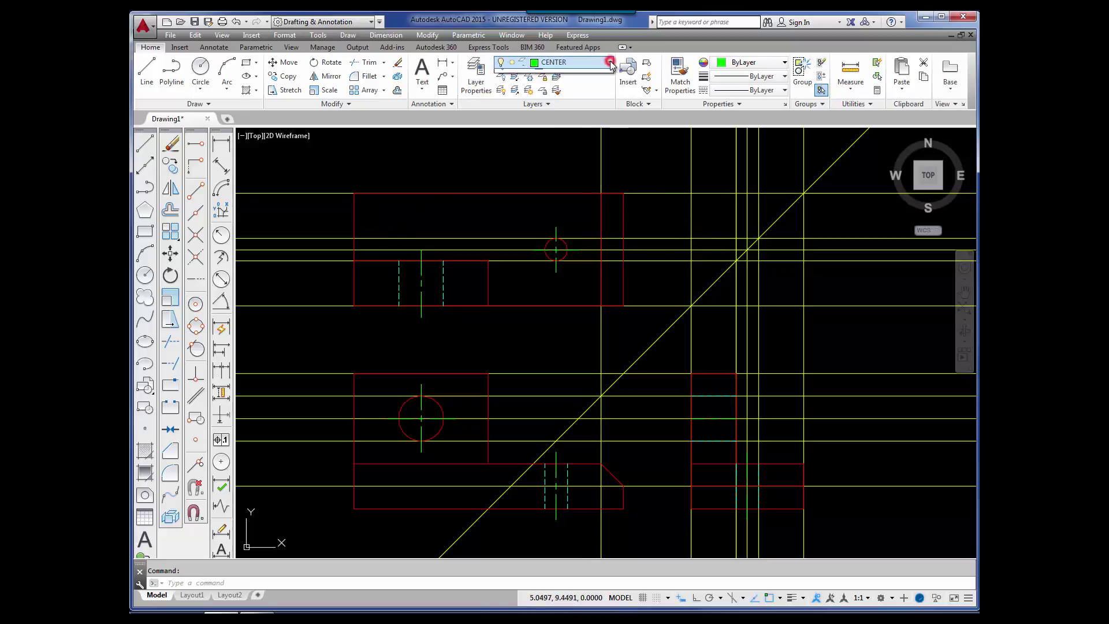
left_click(611, 64)
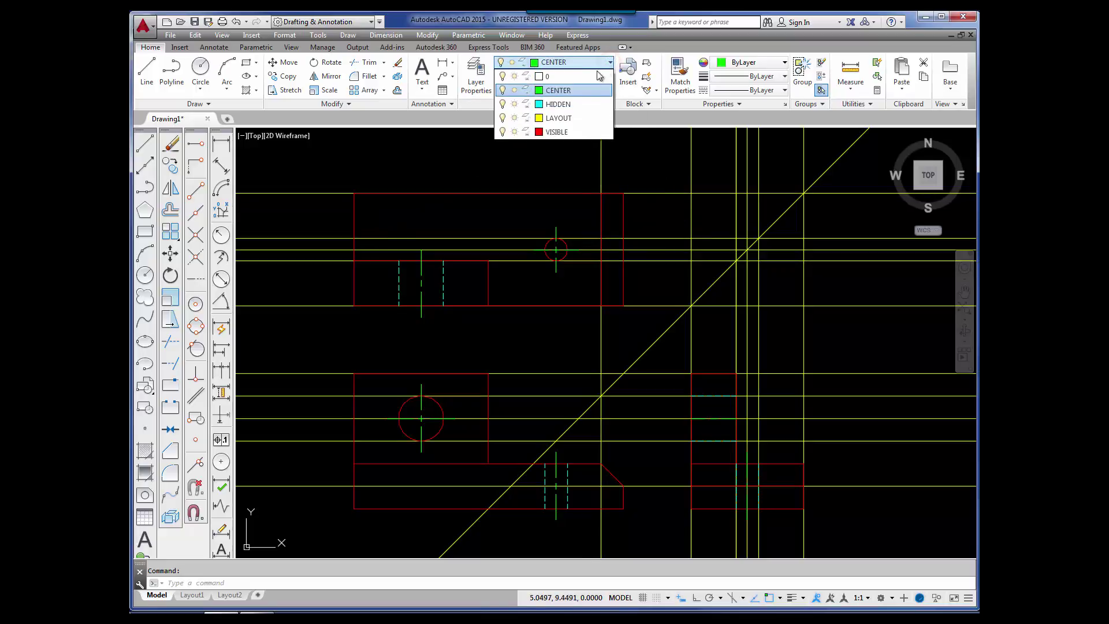
left_click(502, 119)
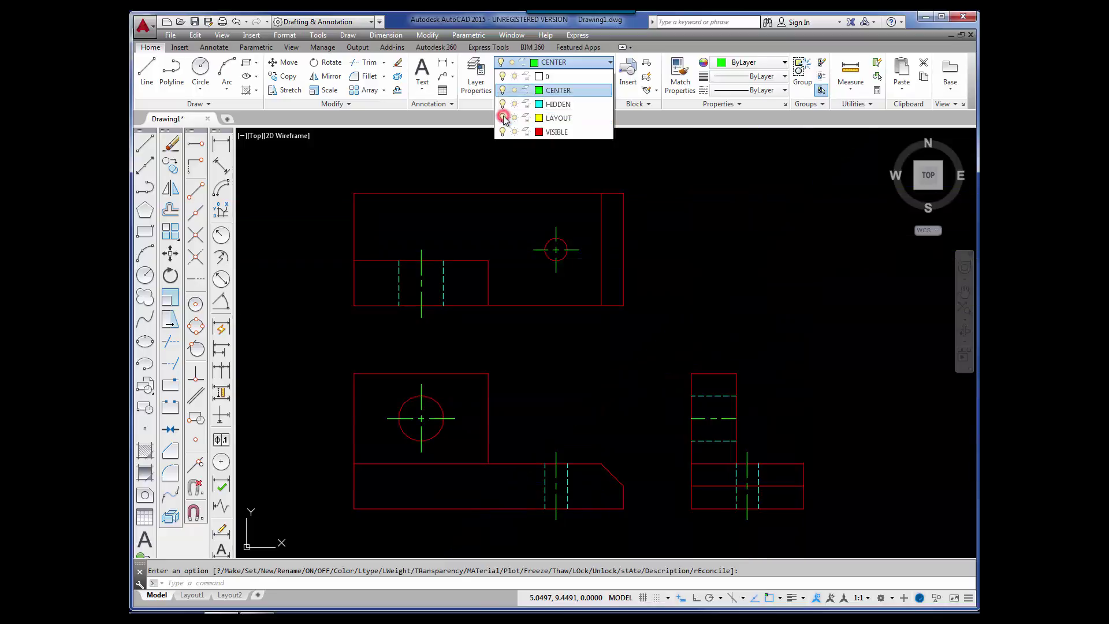
left_click(780, 289)
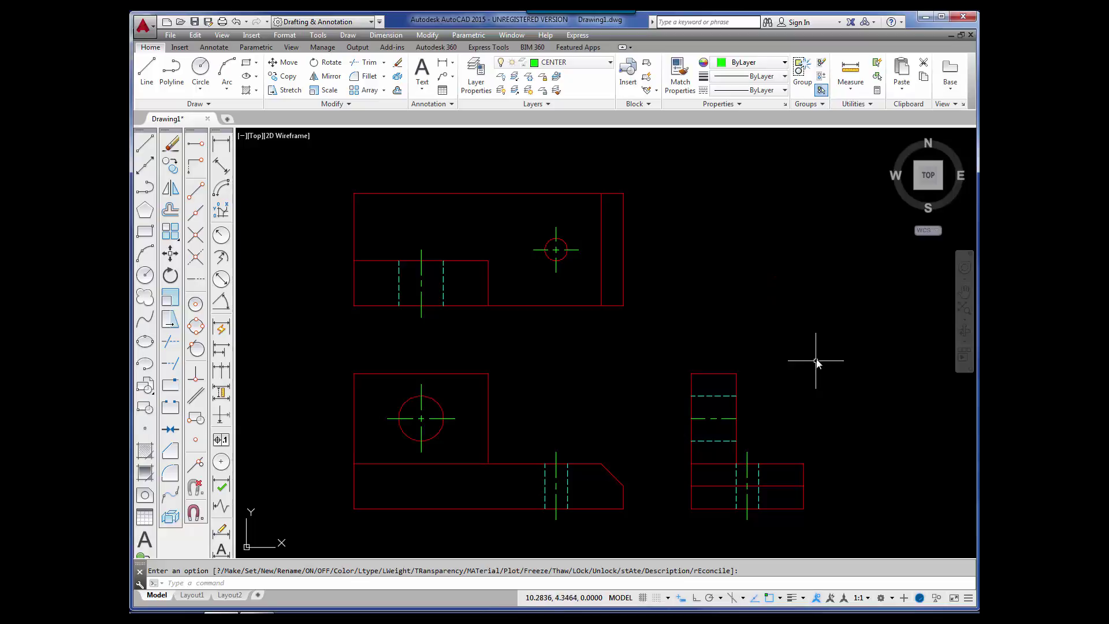
key("Escape")
Extend the large hole's horizontal centerline in the side view by .25 beyond both of the upright's vertical edges.
left_click(725, 419)
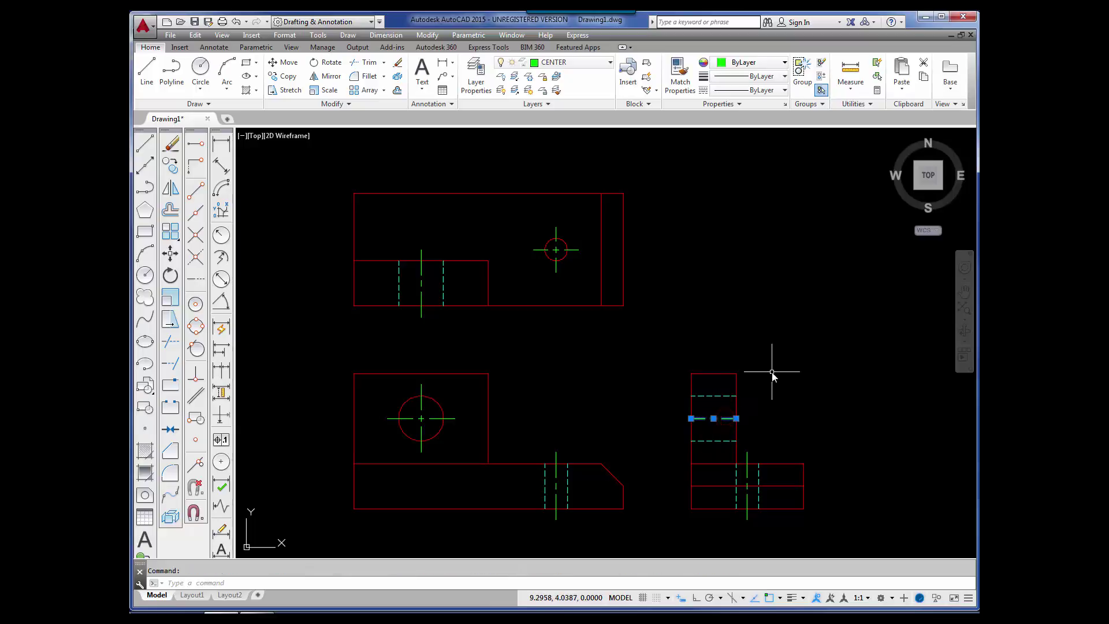
left_click(692, 419)
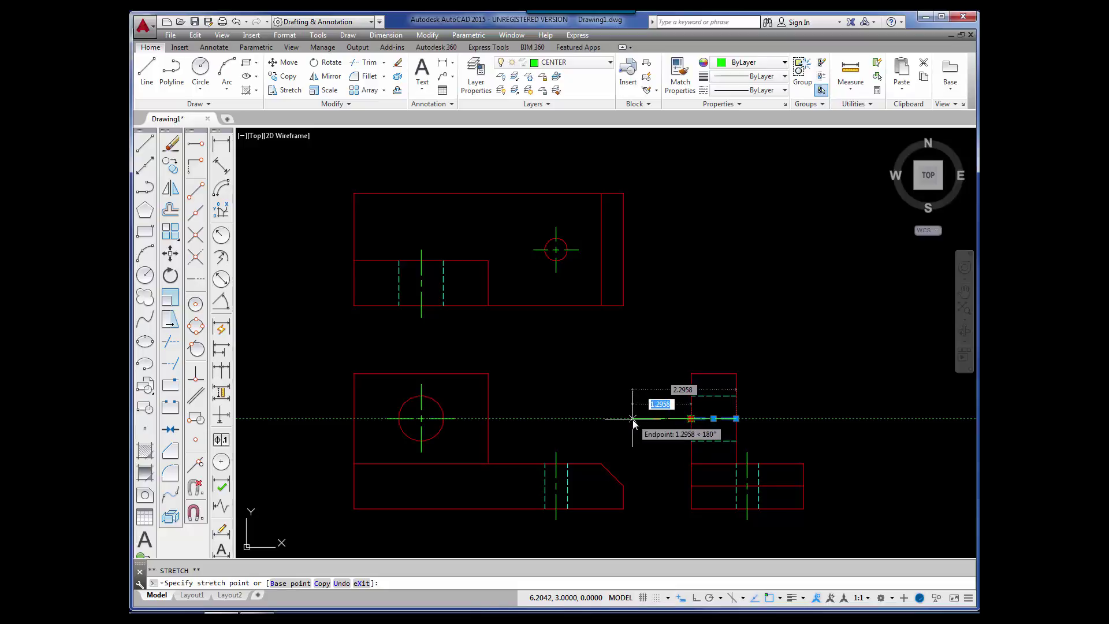
key("BackSpace")
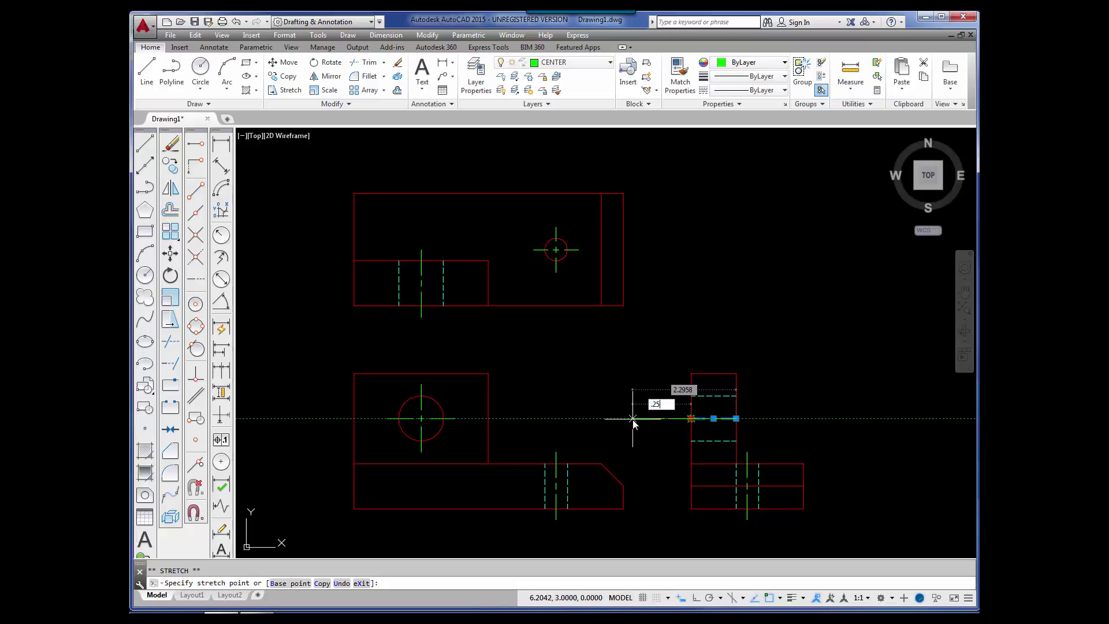
key("Return")
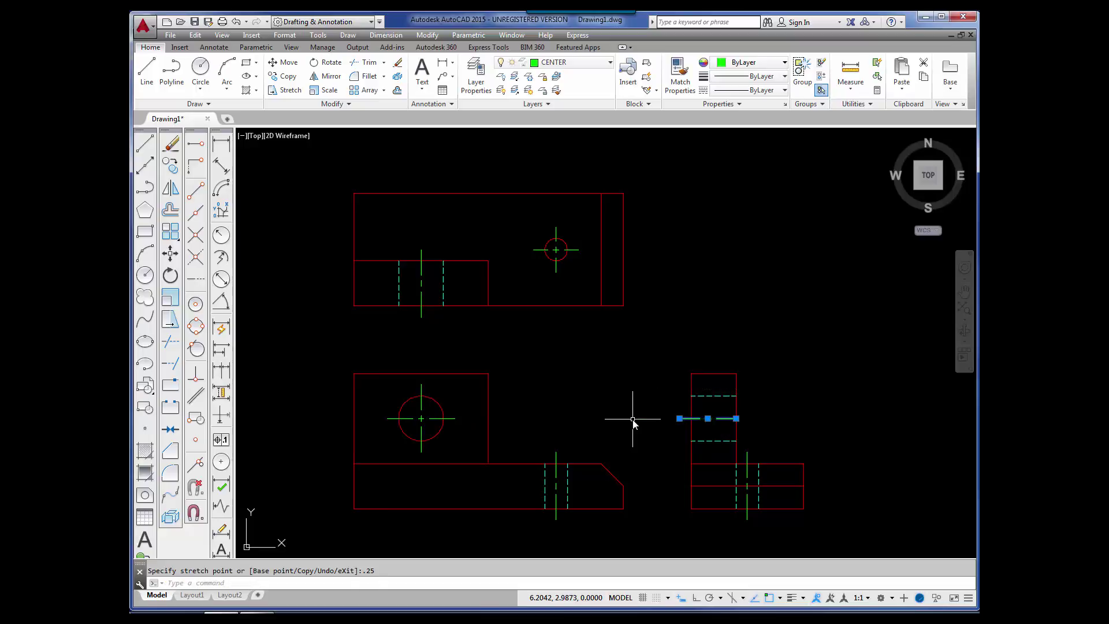
left_click(737, 420)
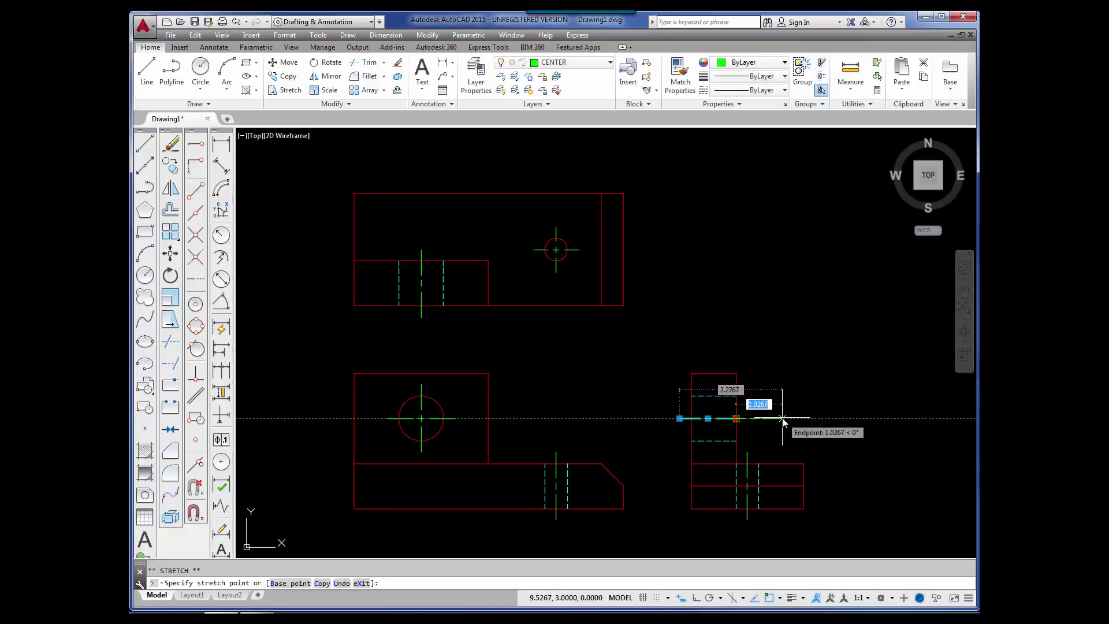
type(".25")
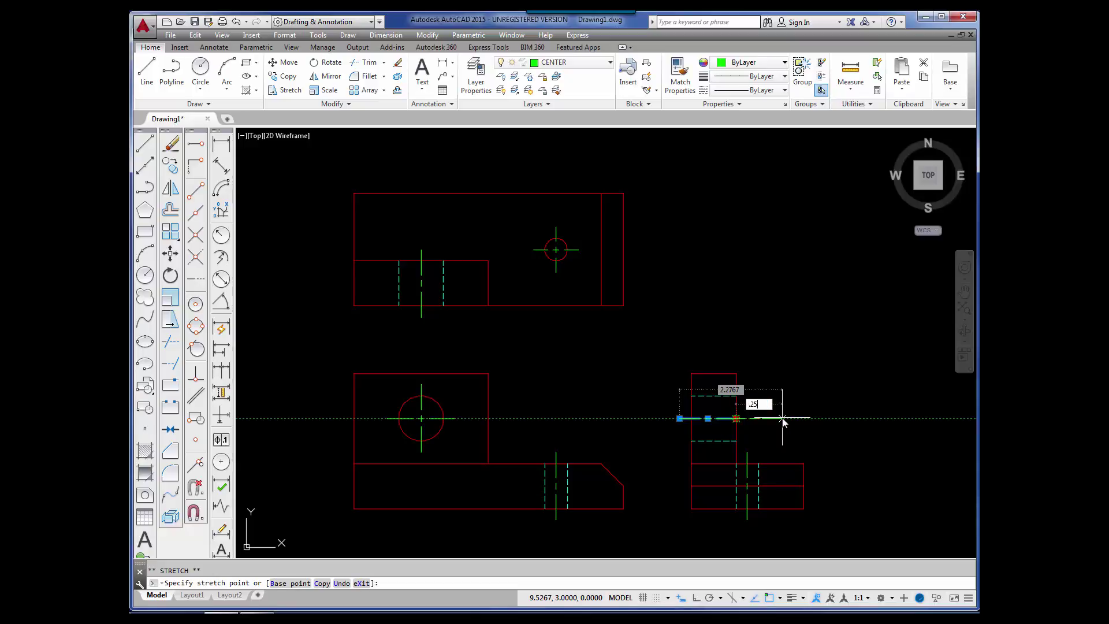
key("Return")
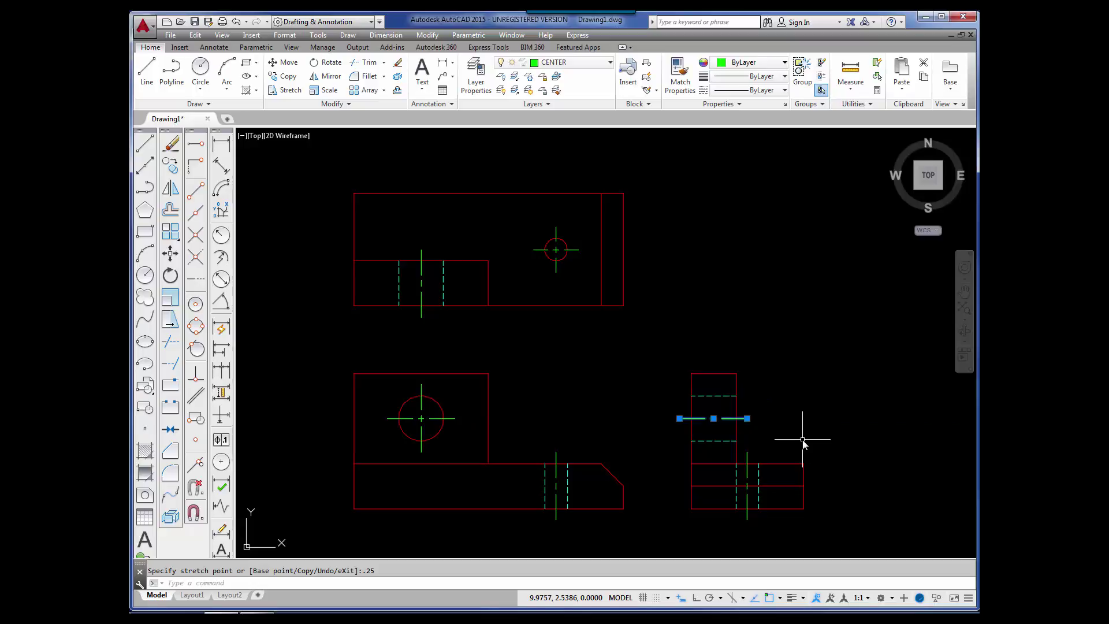
key("Escape")
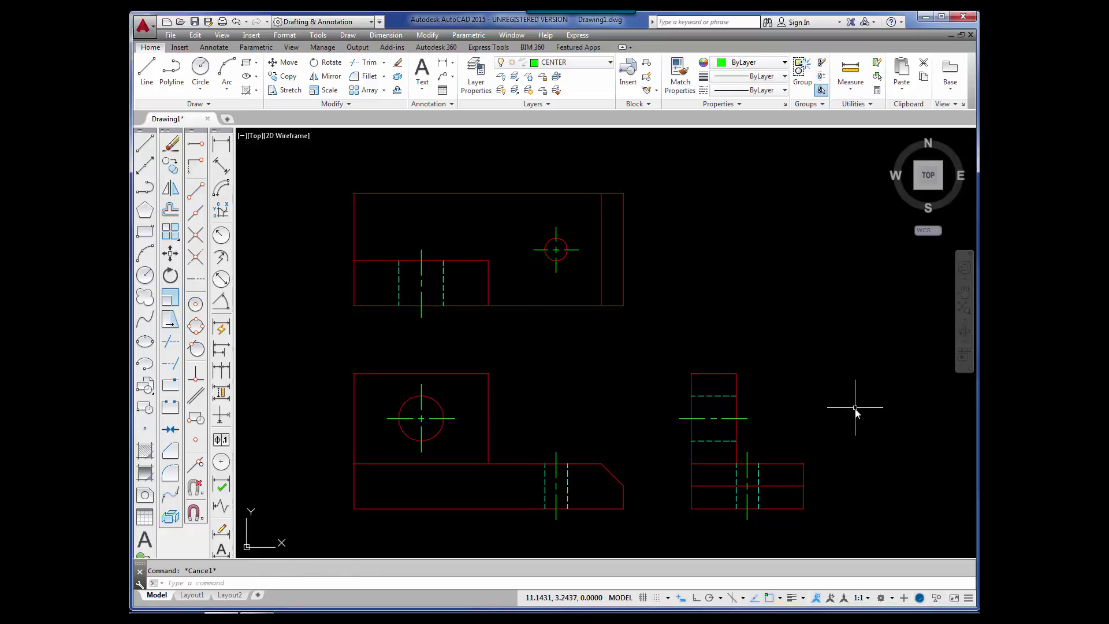